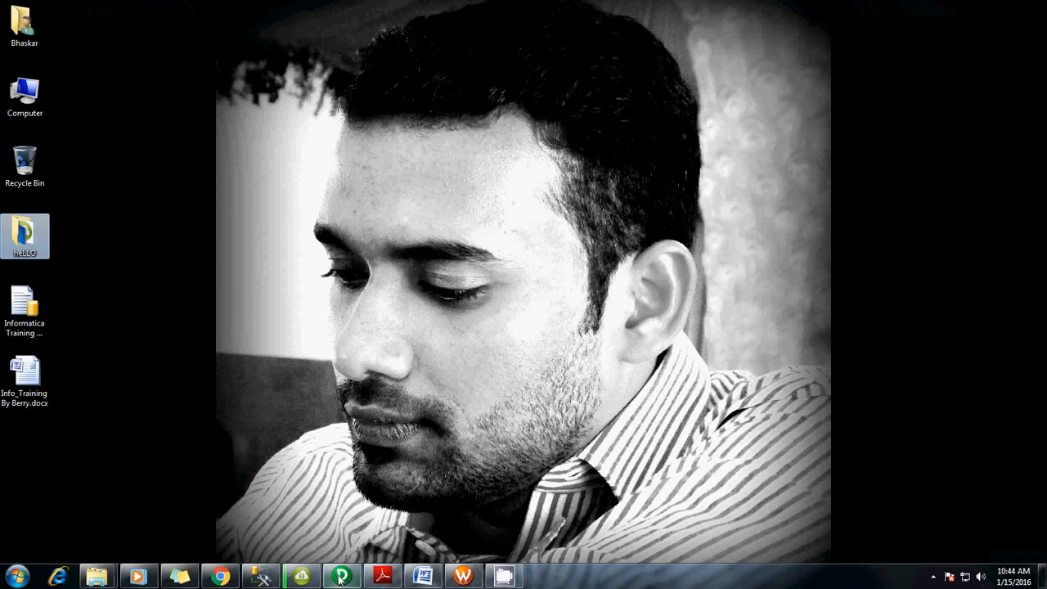
Switch to Informatica PowerCenter Designer and maximize its window.
left_click(342, 577)
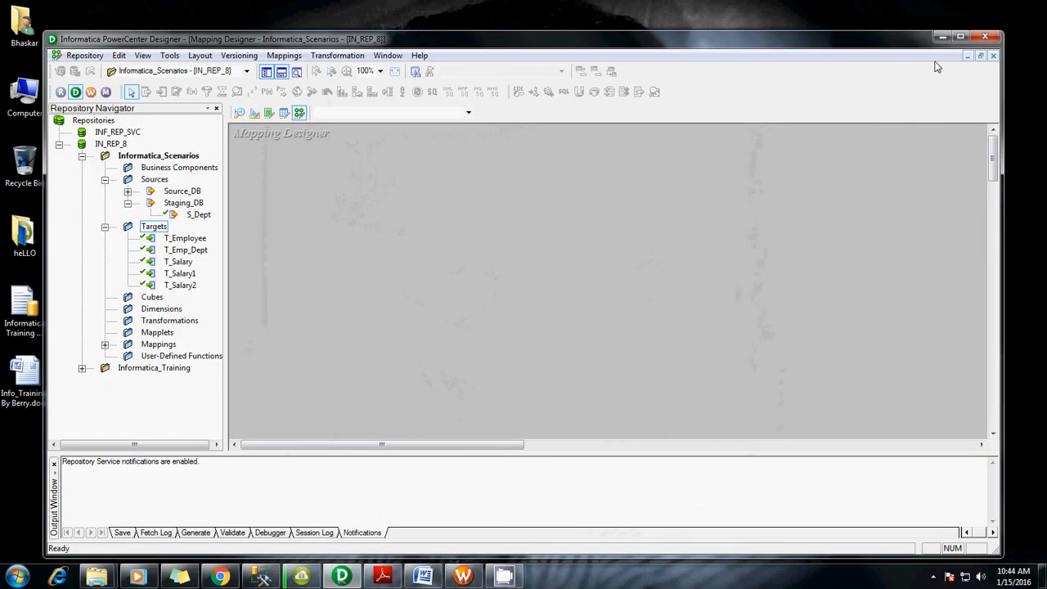
left_click(961, 37)
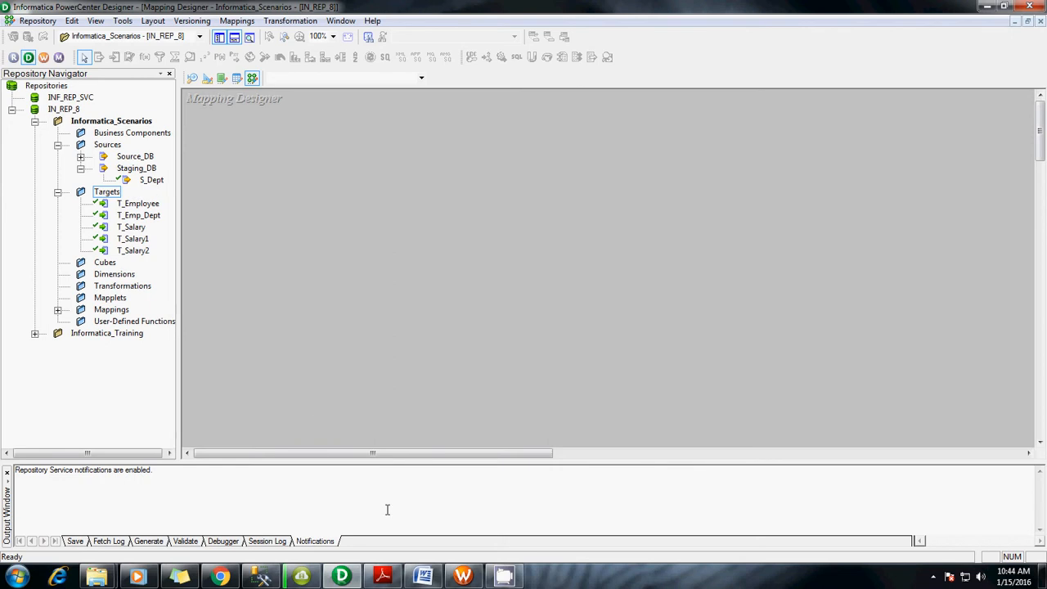
Switch to SQL Server Management Studio and query all rows of Source_DB..S_Emp and Staging_DB..S_Dept to examine the source data.
left_click(264, 575)
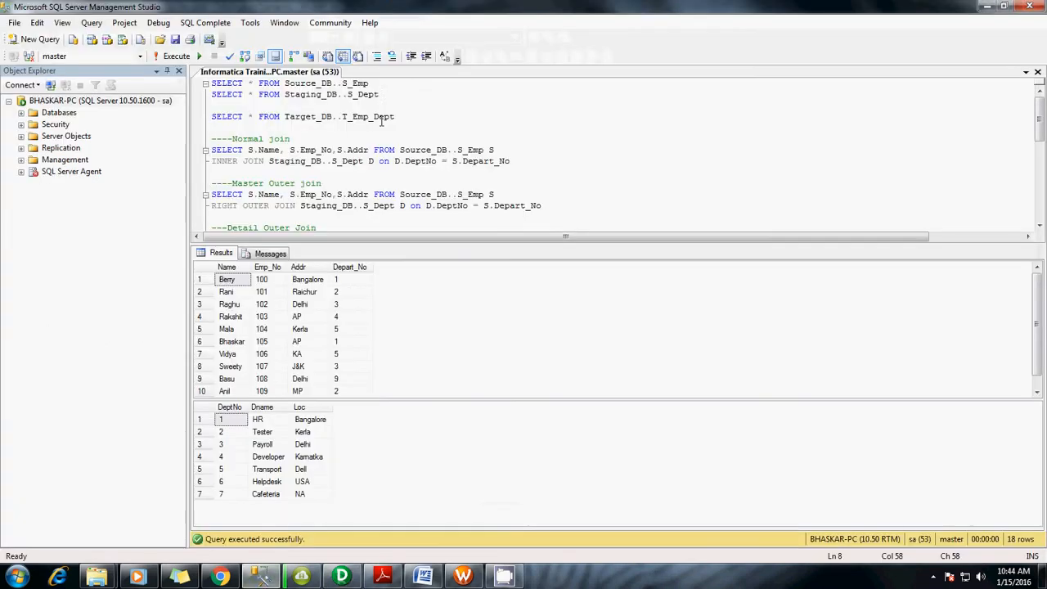
left_click_drag(380, 94, 186, 82)
key("F5")
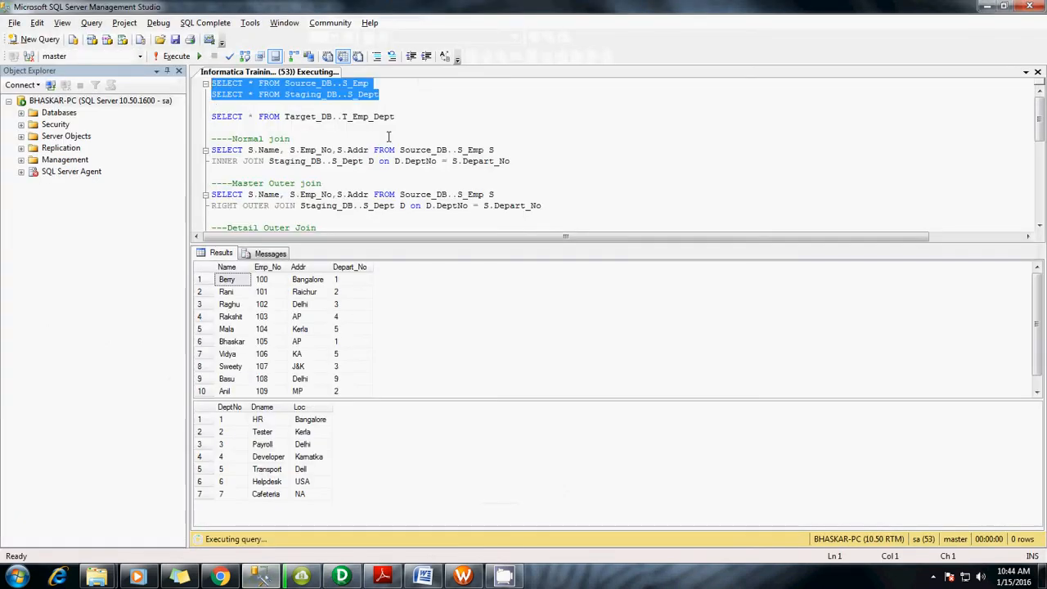
left_click(382, 85)
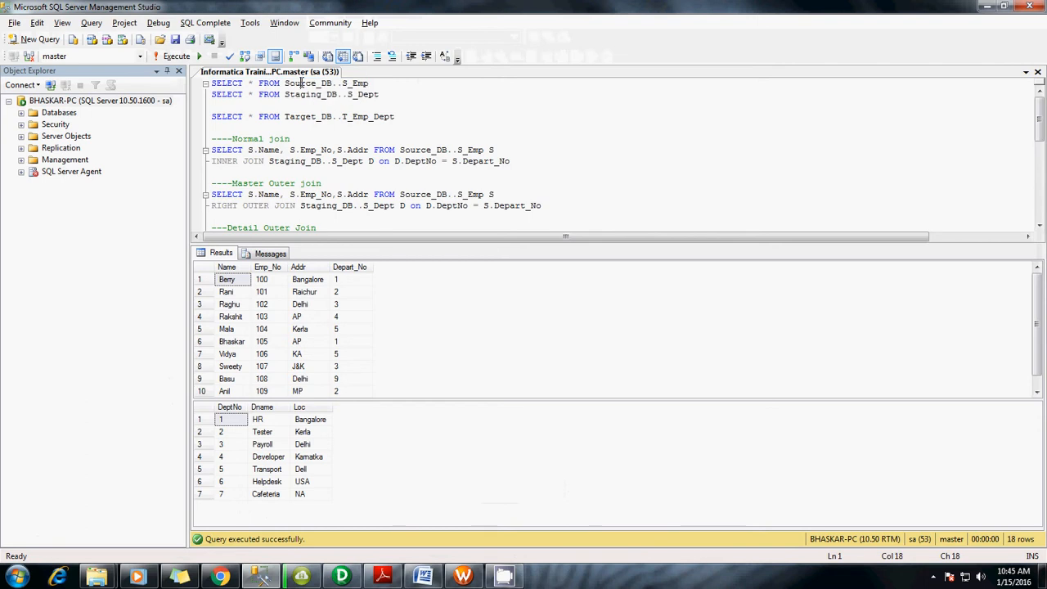
double_click(301, 83)
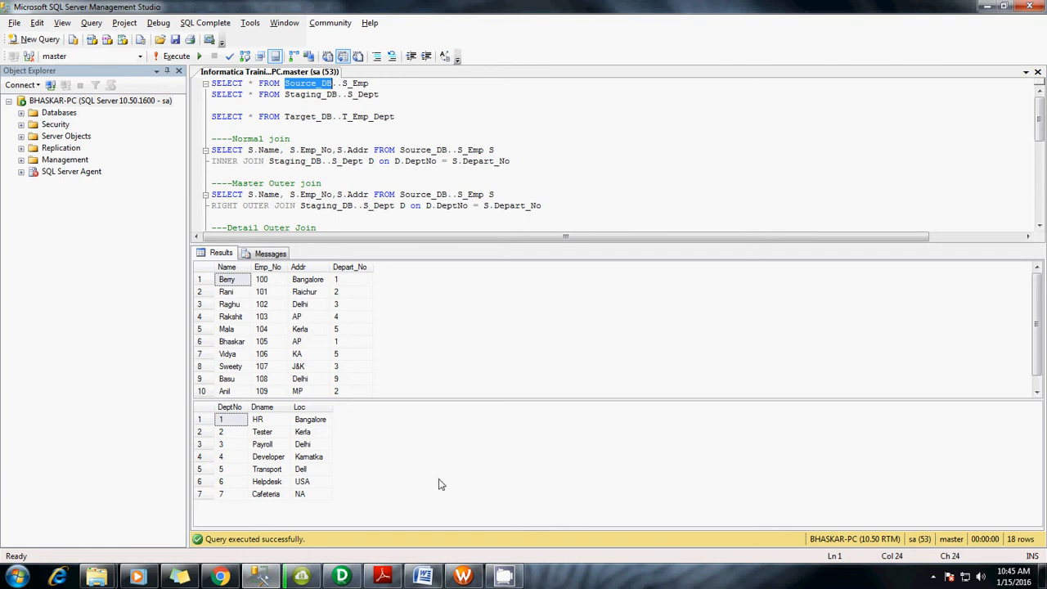
double_click(311, 94)
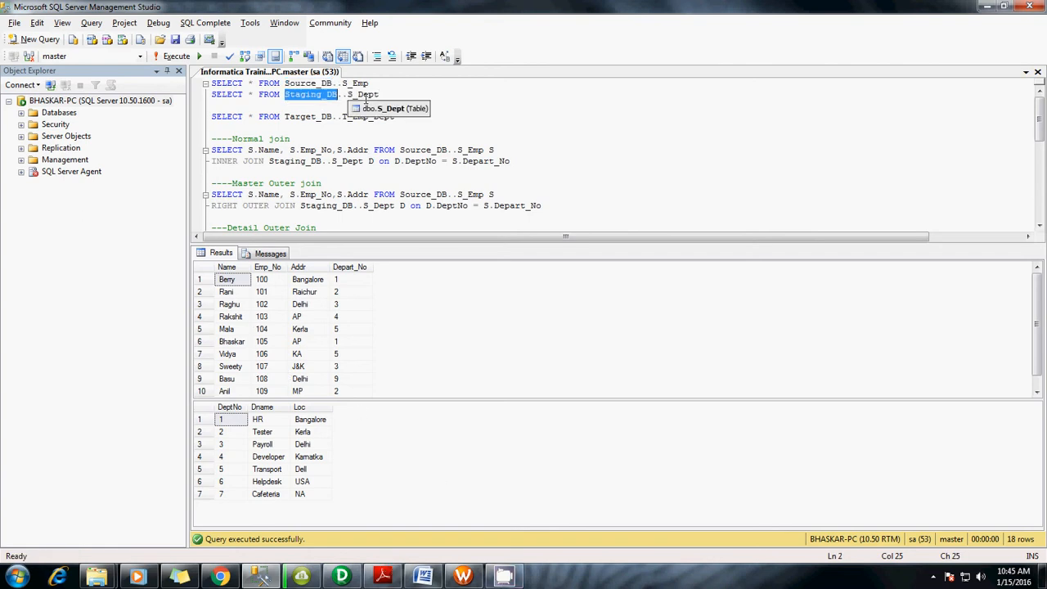
Switch to Informatica PowerCenter Designer and create a new mapping named m_joiner.
mouse_move(342, 576)
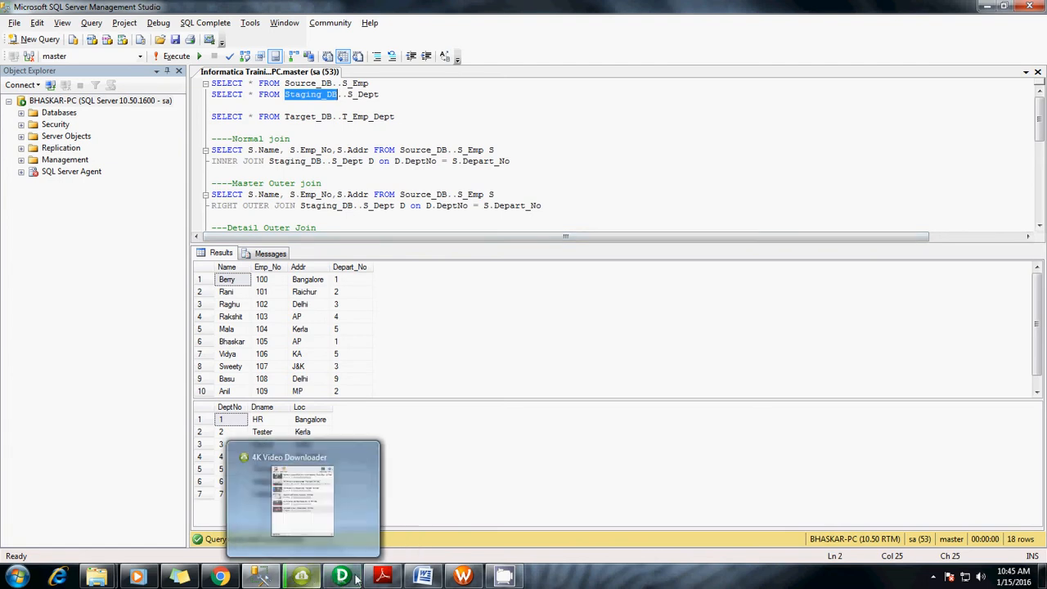
left_click(344, 577)
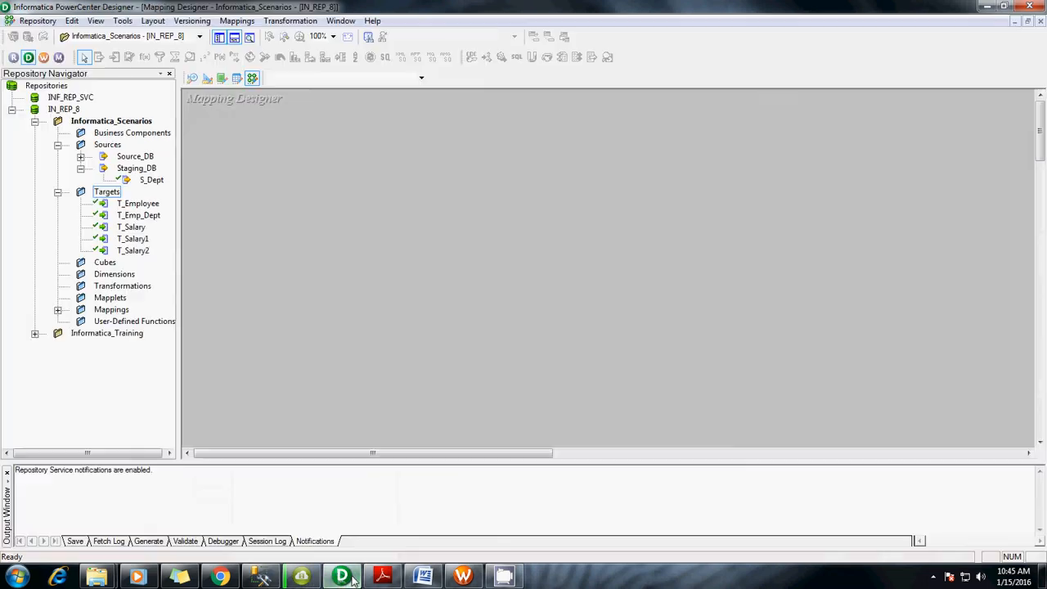
left_click(251, 25)
left_click(246, 36)
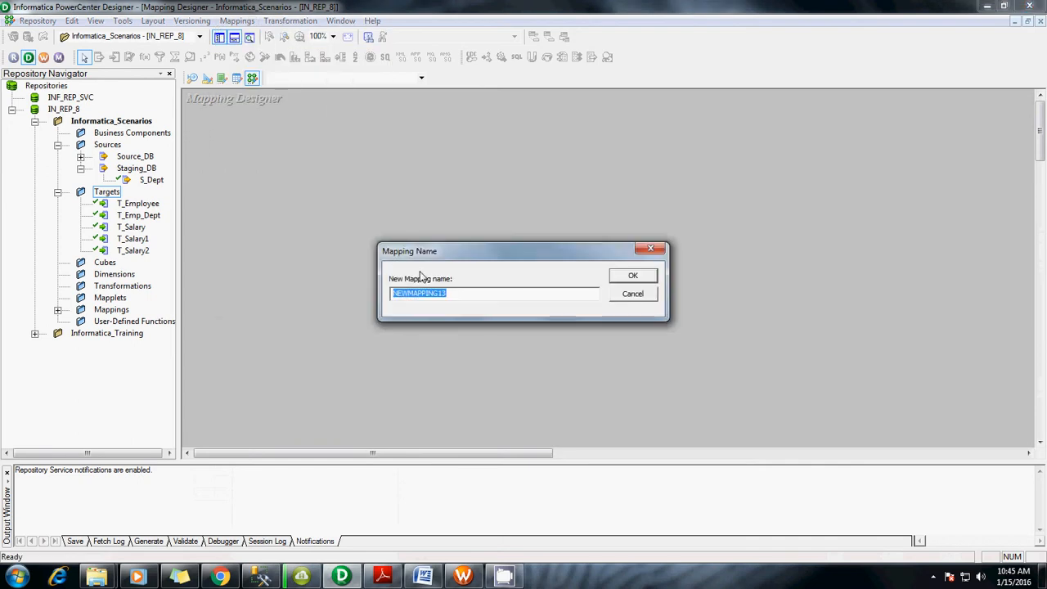
type("m_")
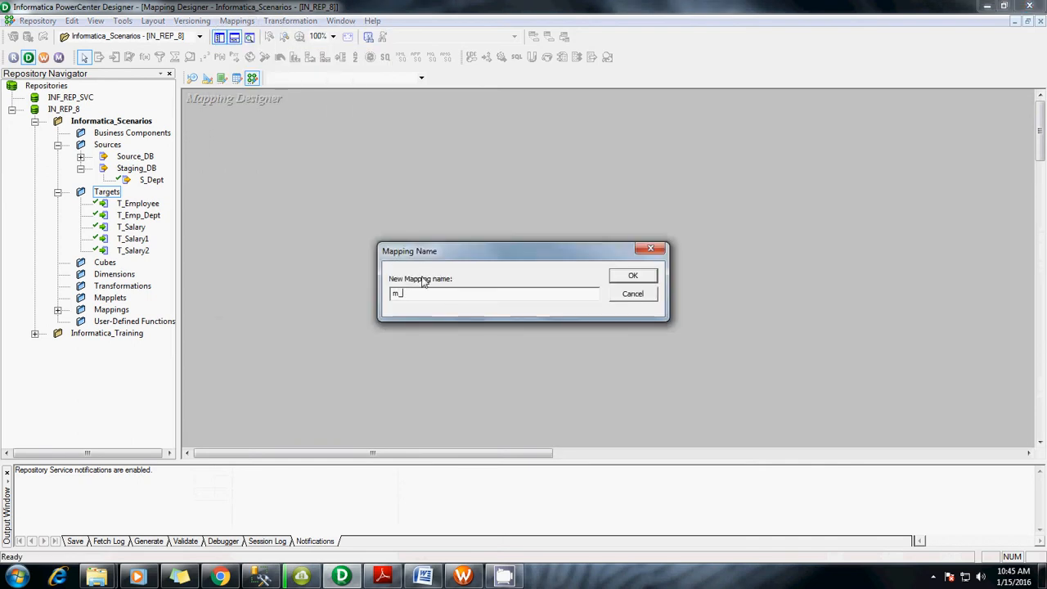
type("joiner")
key("Return")
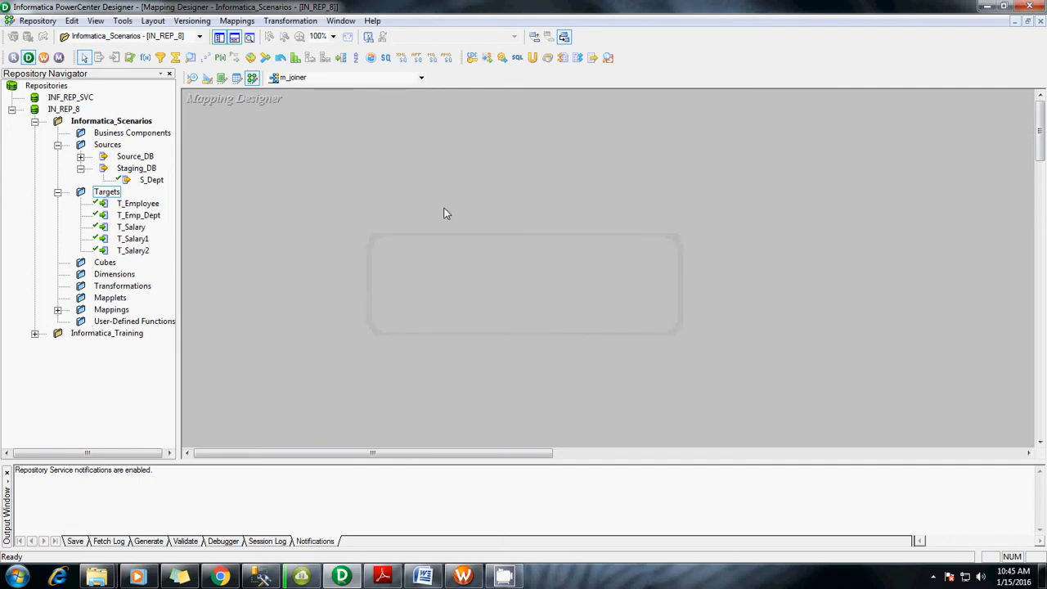
Add the S_Emp source from Source_DB to the mapping and place its source qualifier beside it.
left_click(149, 182)
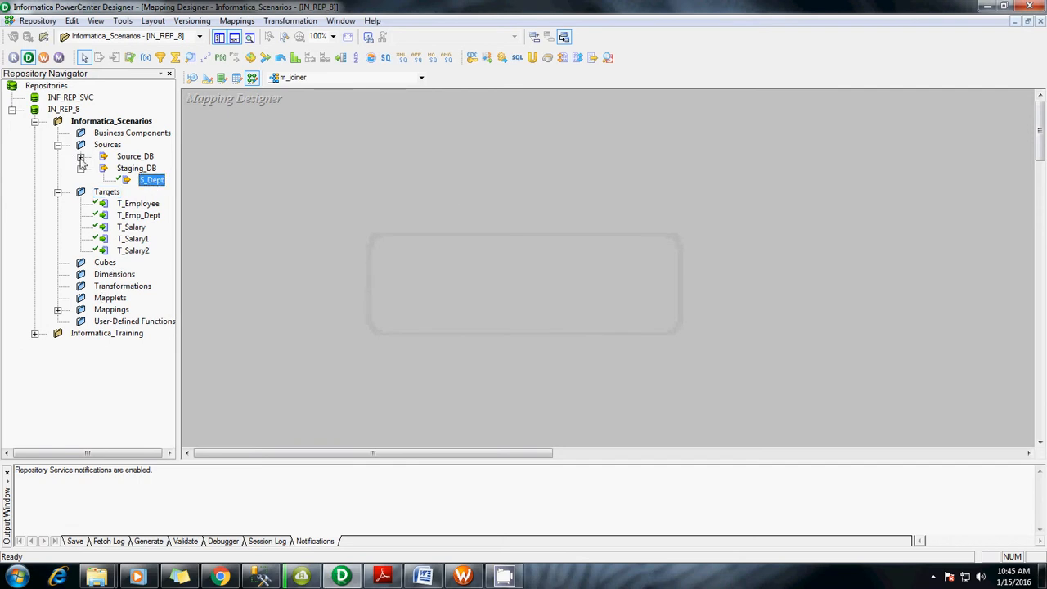
double_click(135, 157)
left_click_drag(147, 170, 262, 182)
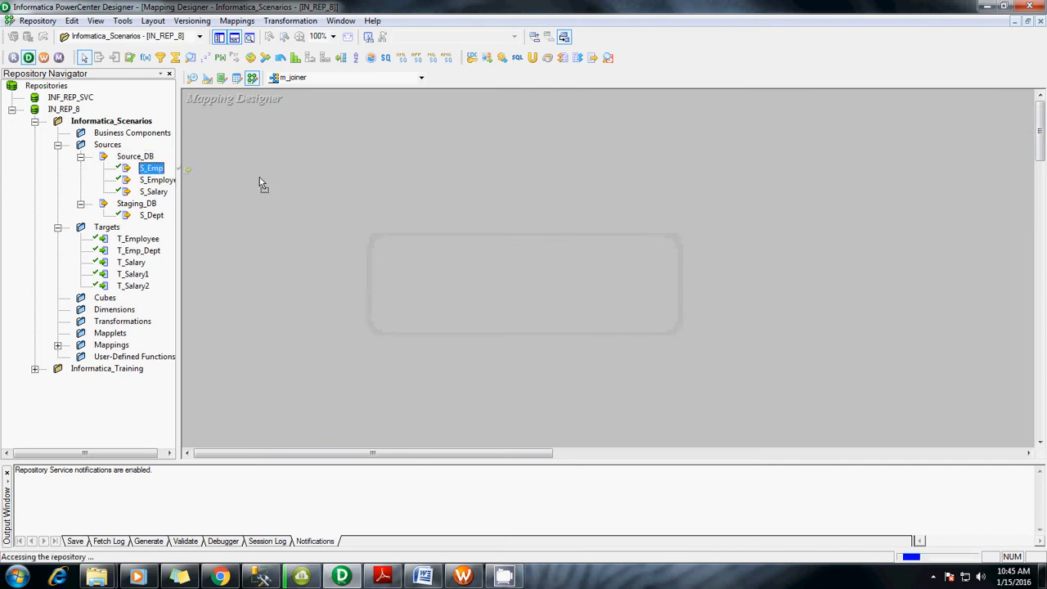
left_click_drag(407, 247, 517, 189)
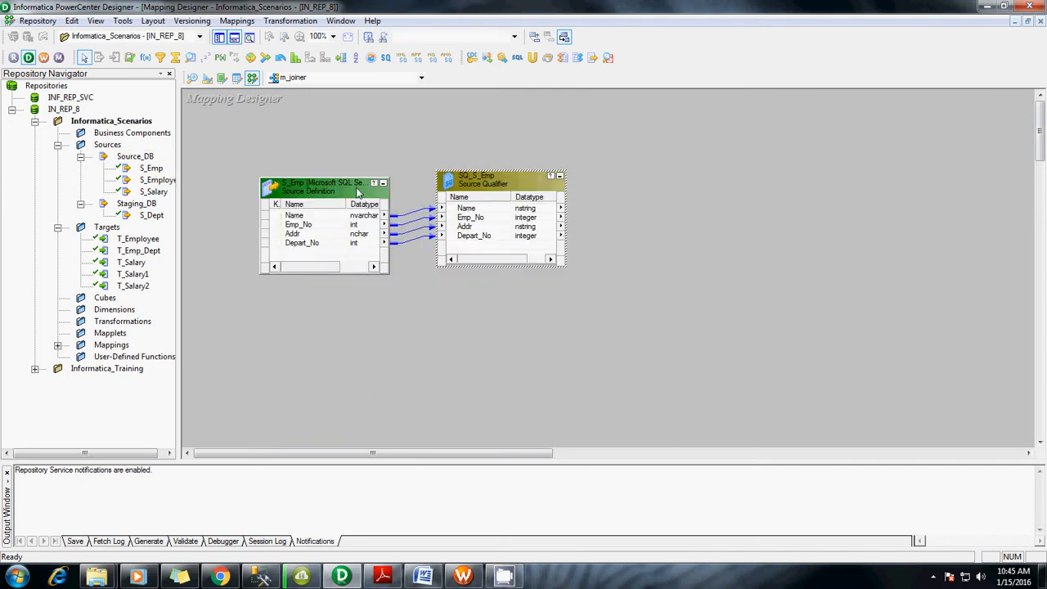
Add the S_Dept source from Staging_DB below S_Emp and arrange its definition and source qualifier side by side.
left_click_drag(151, 216, 295, 352)
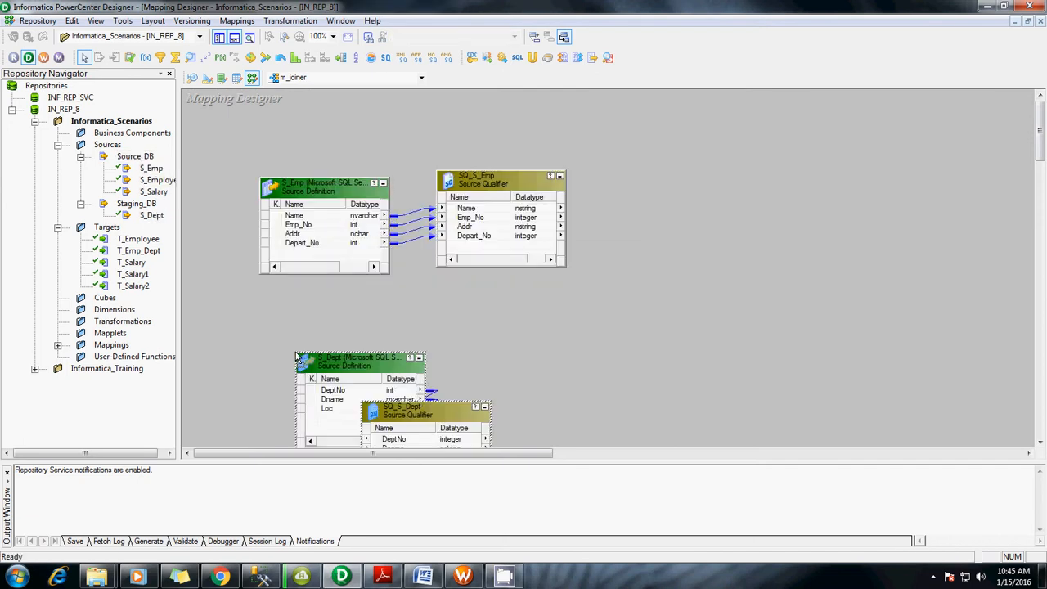
left_click_drag(445, 405, 540, 328)
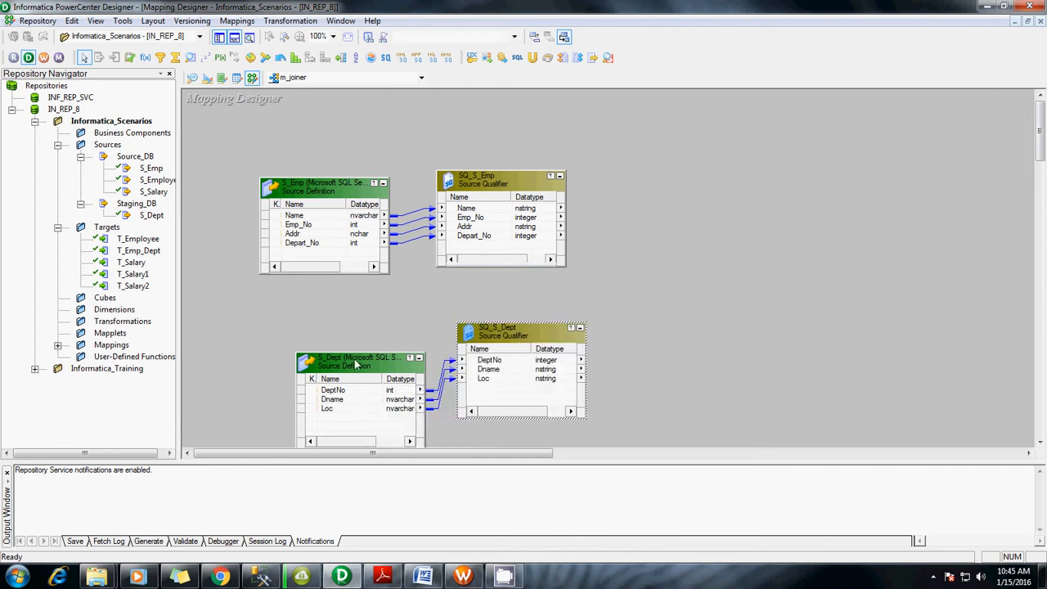
left_click_drag(357, 364, 312, 339)
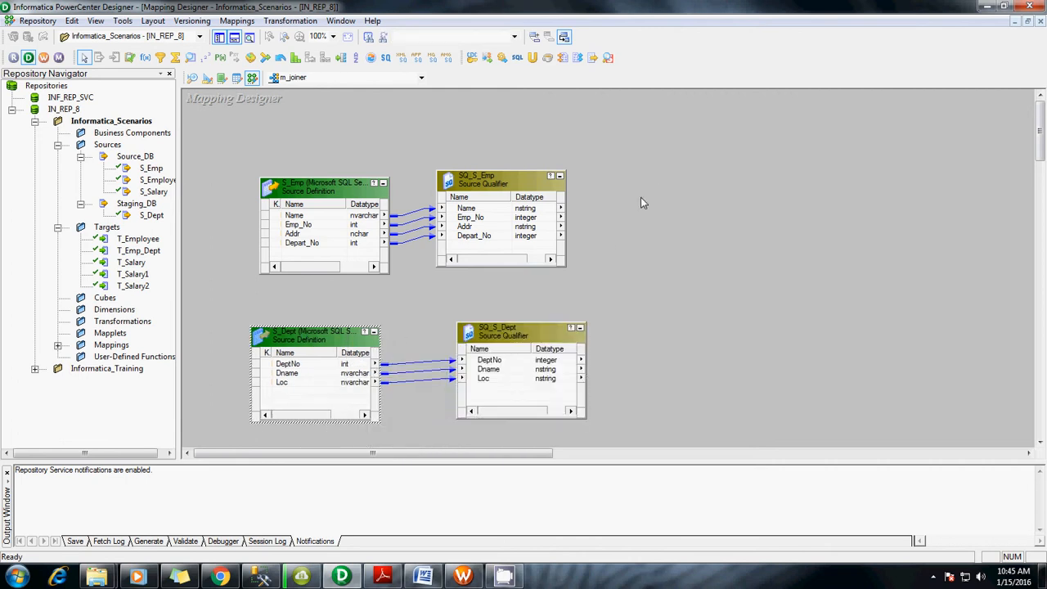
right_click(653, 169)
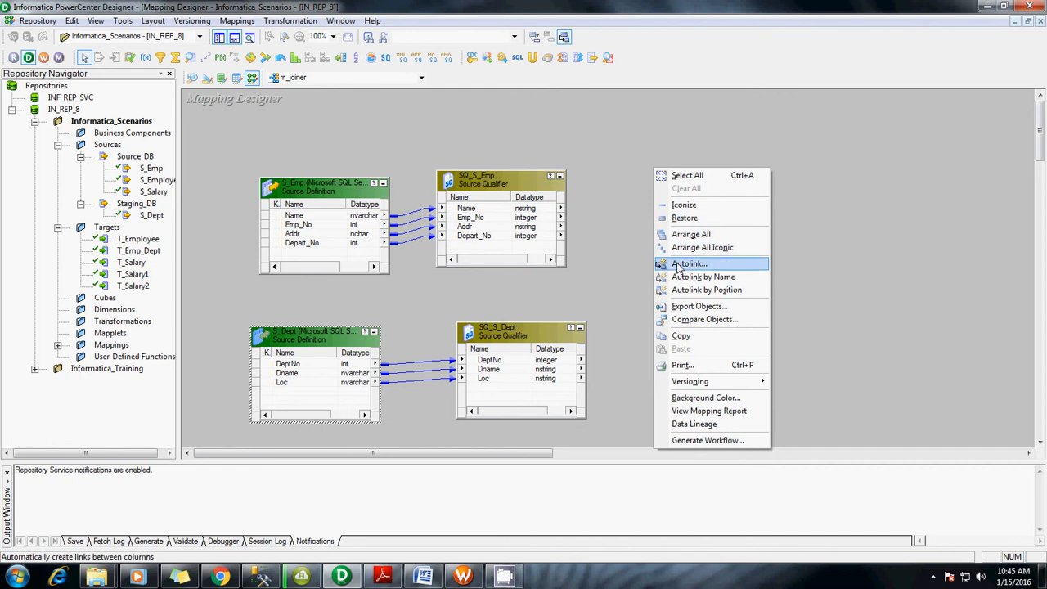
key("Escape")
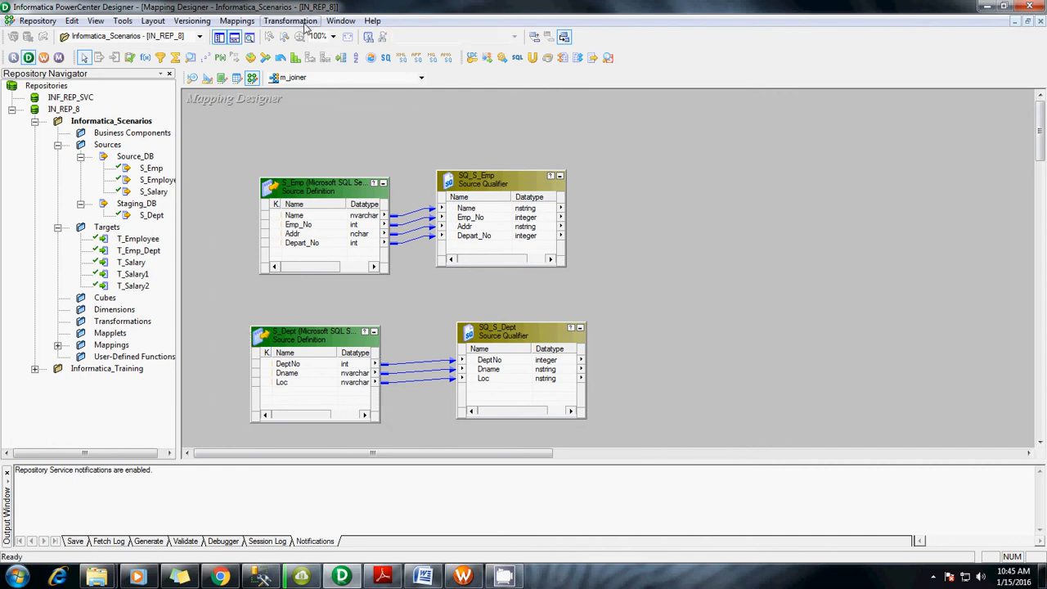
left_click(291, 21)
left_click(311, 36)
left_click(666, 205)
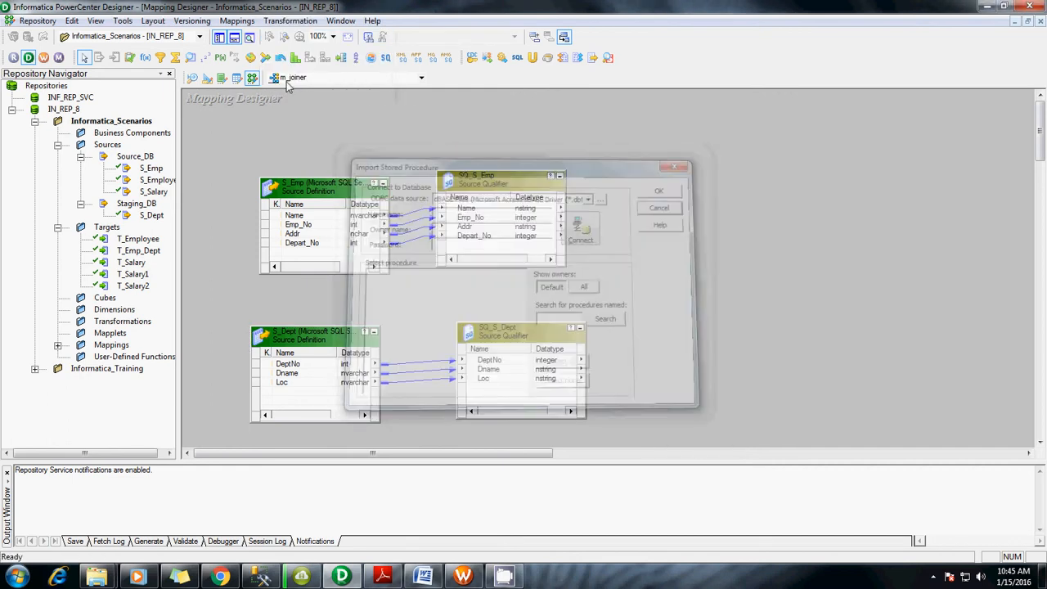
Create a Joiner transformation named joinertrans, placed beyond the source qualifiers and enlarged to fit all its ports and columns.
left_click(278, 21)
left_click(313, 47)
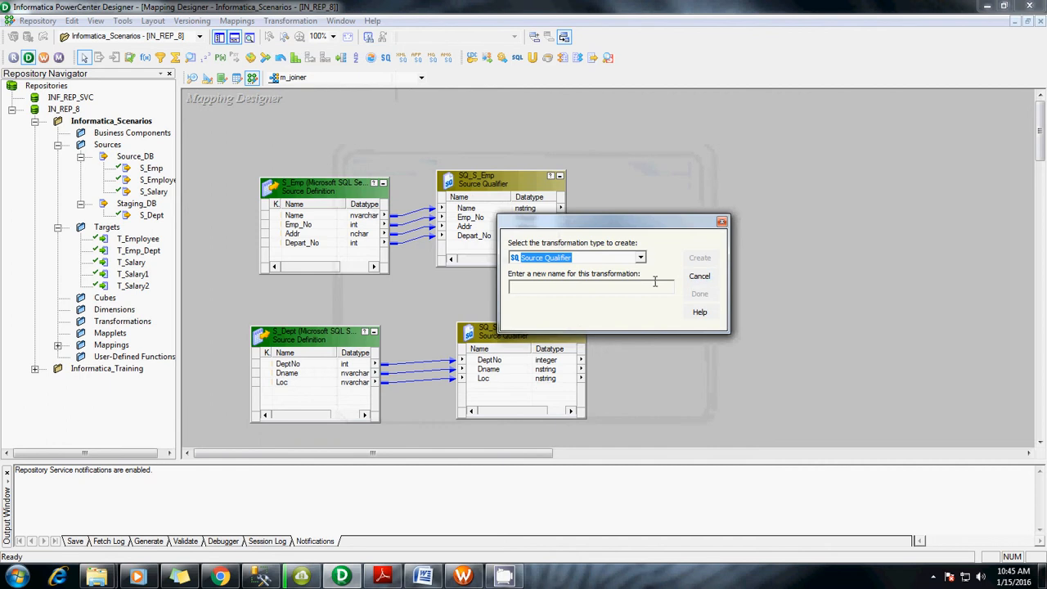
left_click(642, 259)
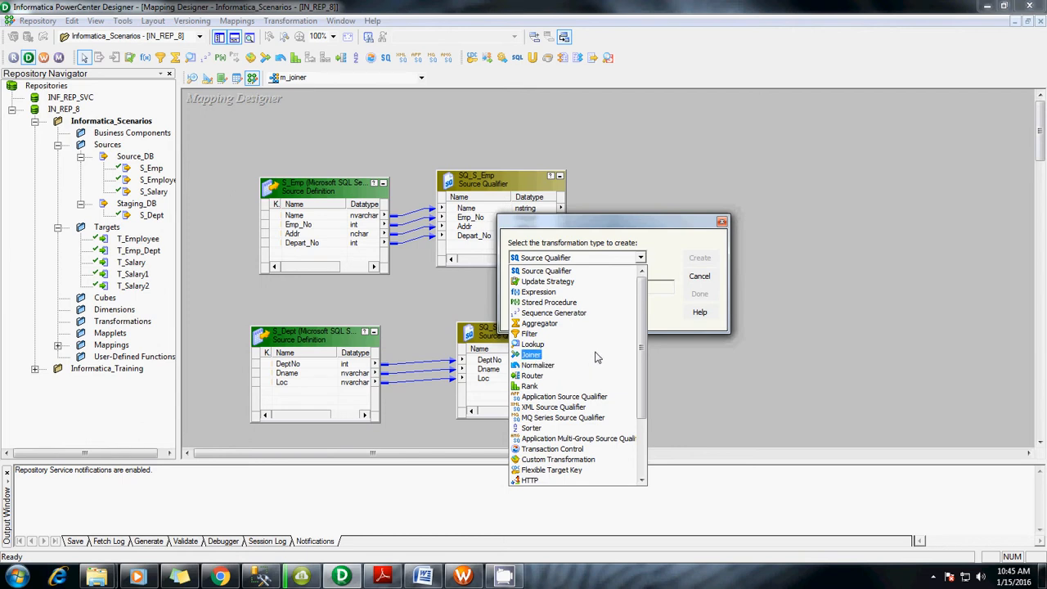
left_click(532, 357)
left_click(548, 291)
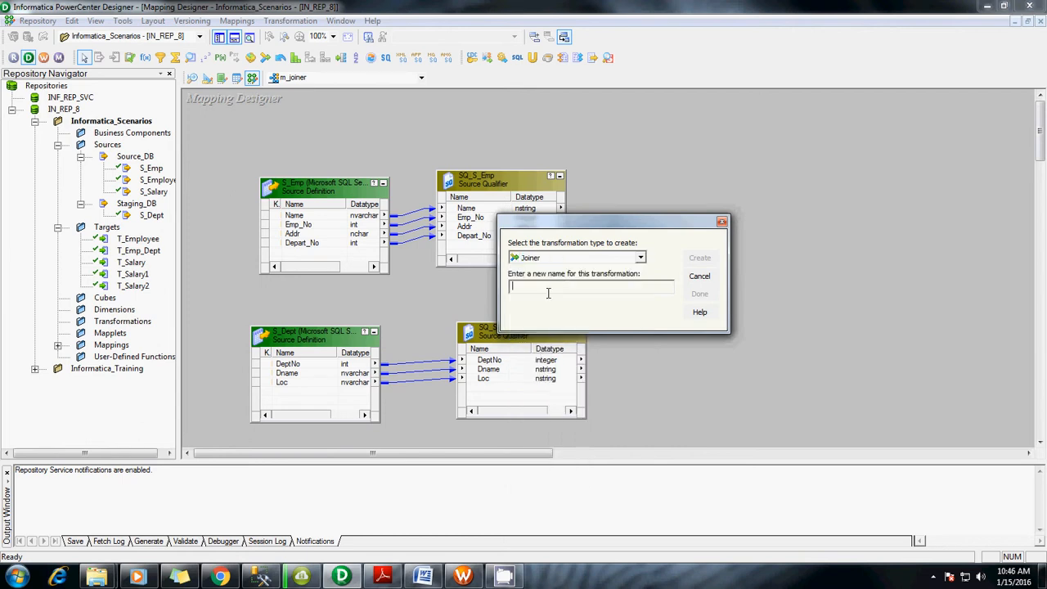
type("joinertrans")
key("Return")
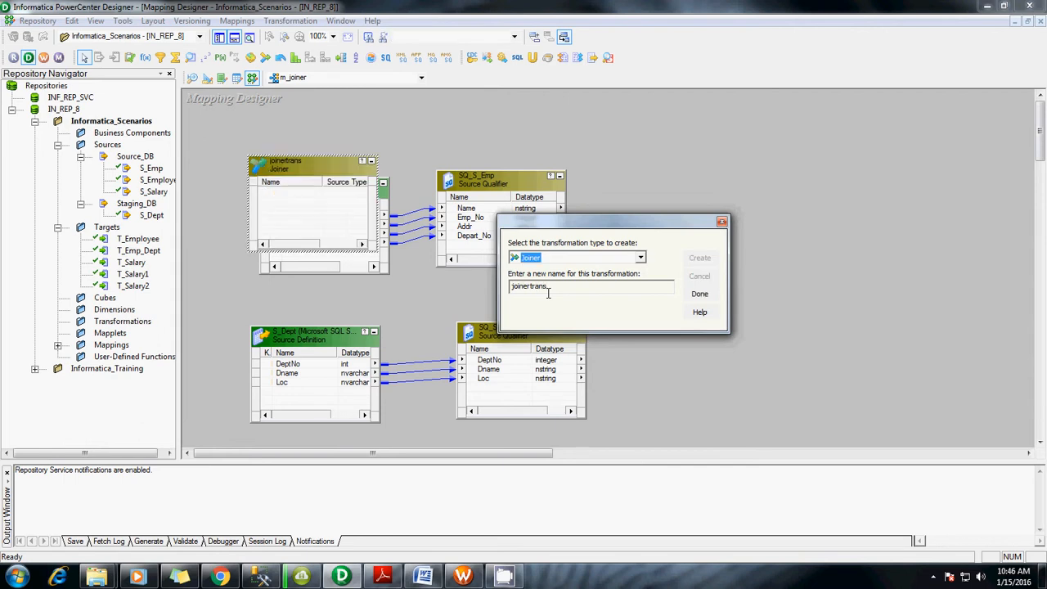
left_click(700, 294)
left_click_drag(314, 167, 738, 159)
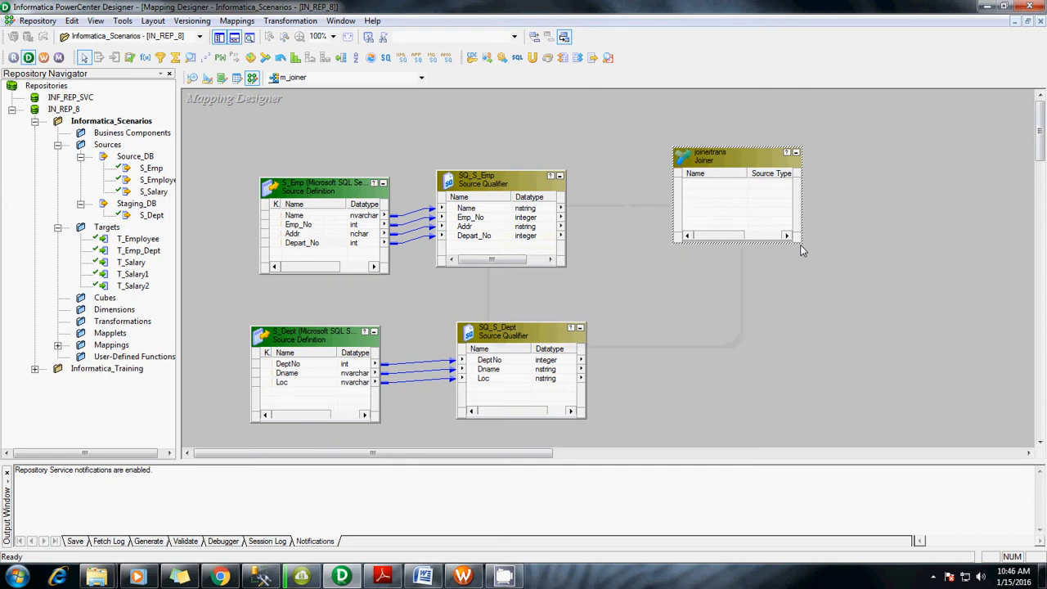
left_click_drag(800, 247, 929, 426)
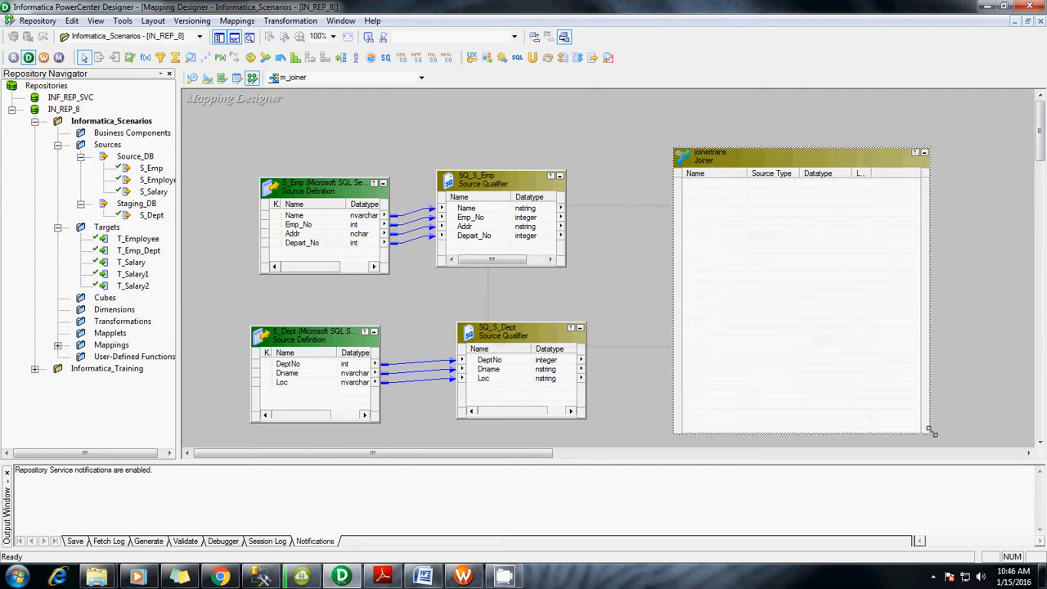
Link all ports of SQ_S_Emp and SQ_S_Dept to the joinertrans Joiner, bringing in the S_Emp ports first.
left_click(489, 236)
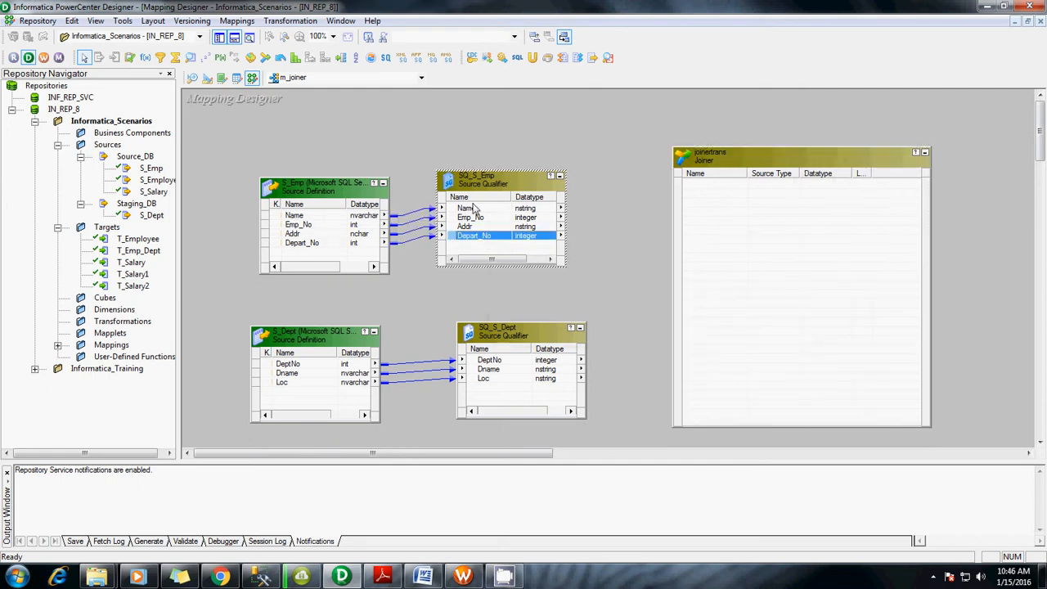
left_click(473, 211, "shift")
left_click_drag(471, 218, 734, 184)
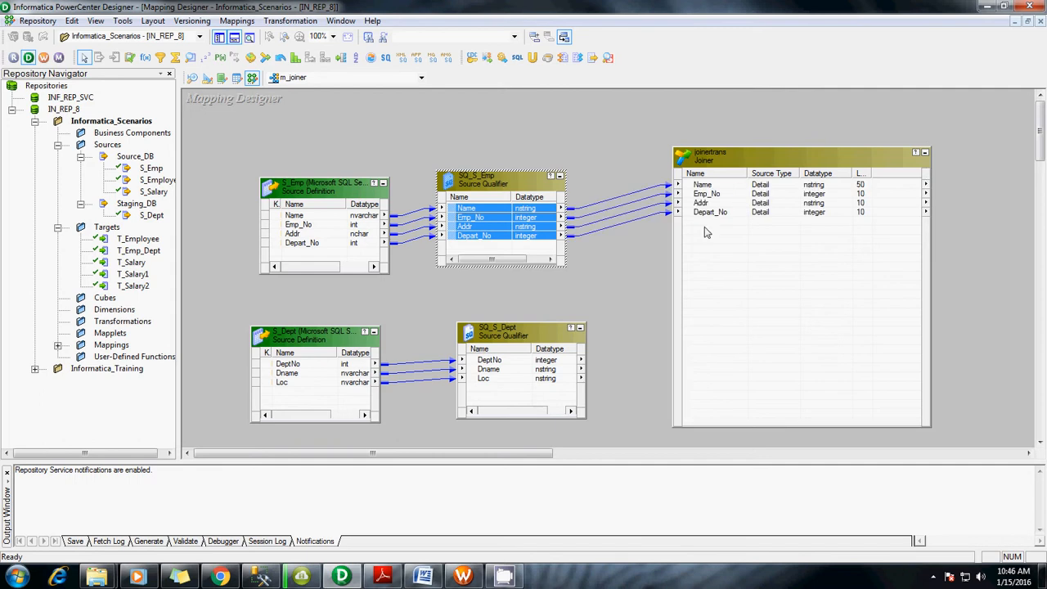
left_click(487, 361)
left_click(488, 378, "shift")
left_click_drag(490, 369, 732, 251)
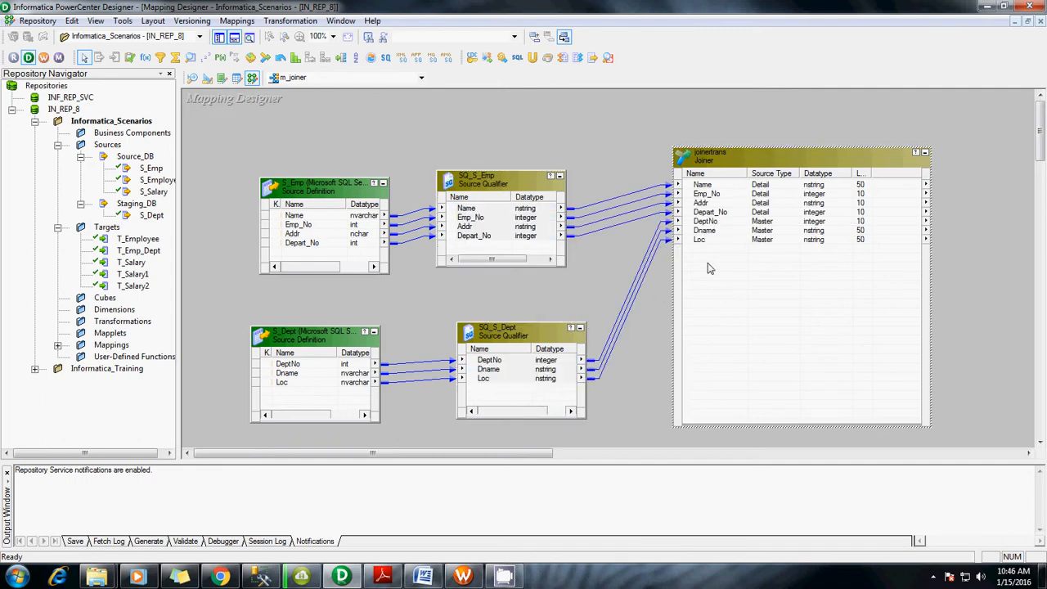
Open the port settings of joinertrans and toggle the master designation between the S_Emp and S_Dept port groups.
double_click(708, 266)
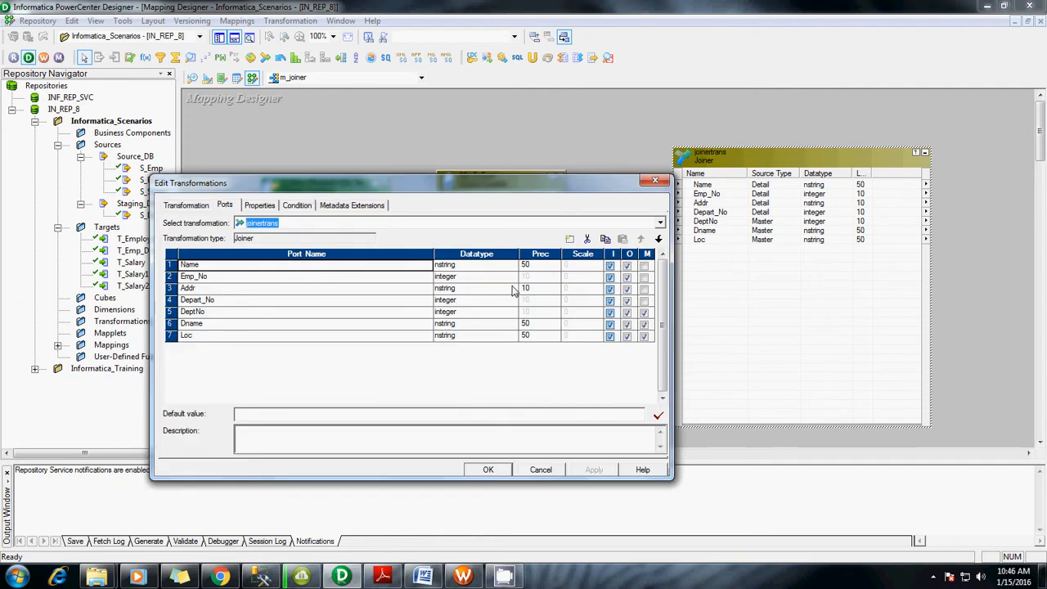
left_click_drag(511, 194, 892, 270)
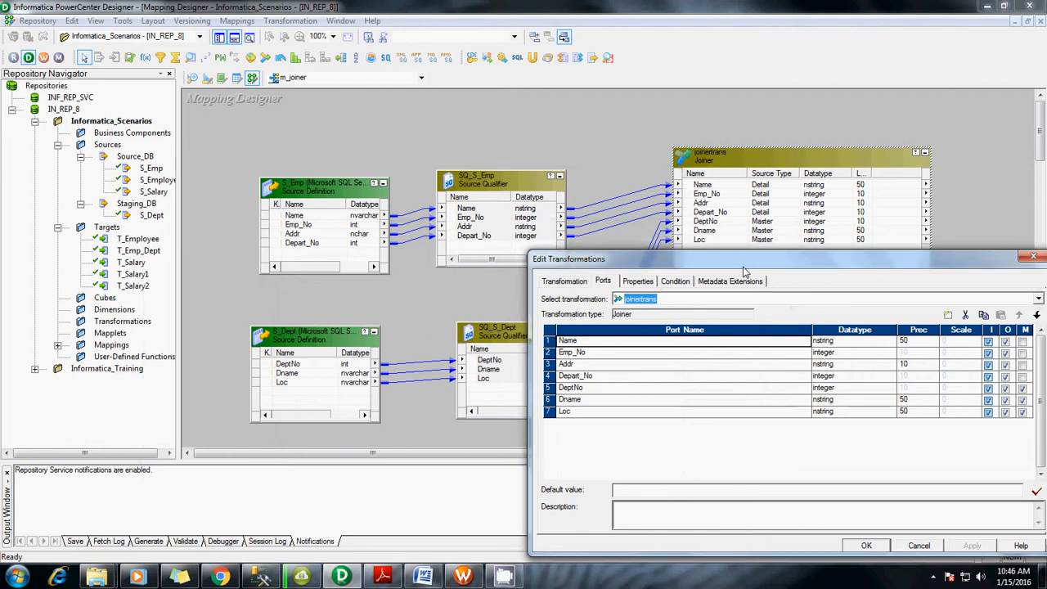
left_click_drag(744, 270, 493, 285)
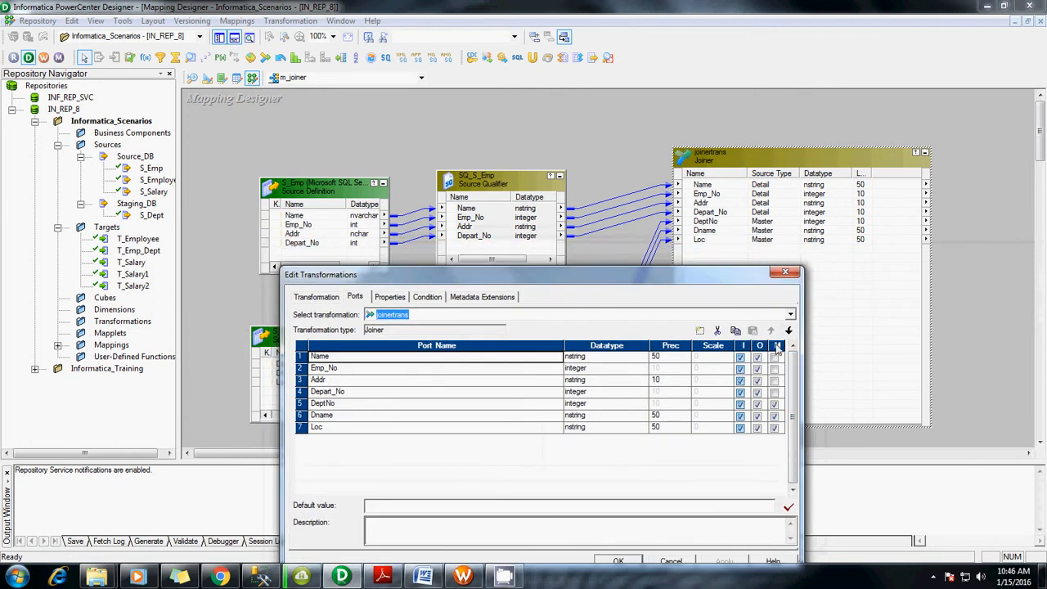
left_click(774, 358)
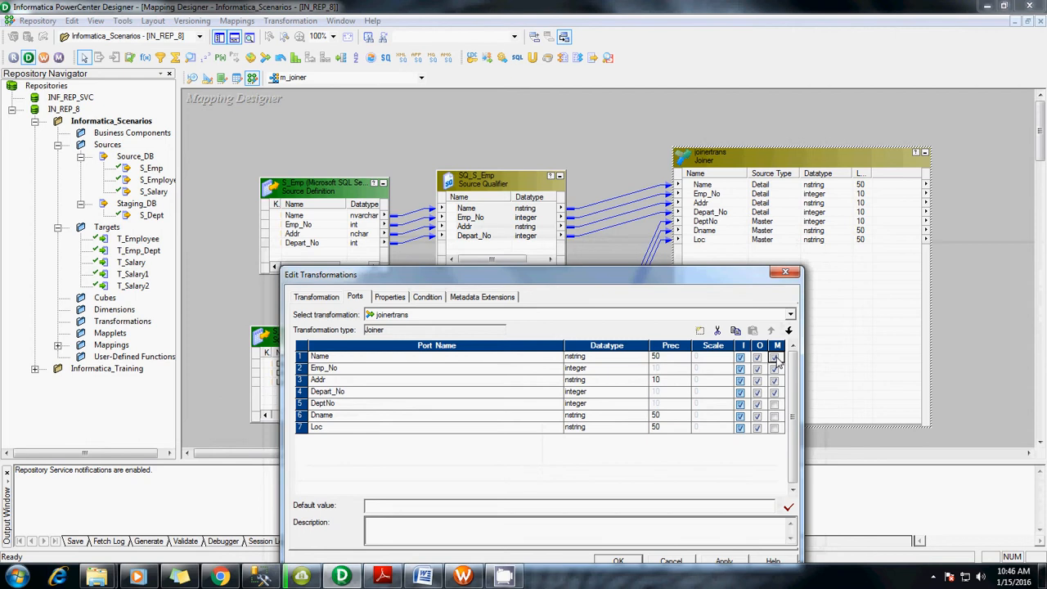
left_click(774, 403)
left_click(774, 357)
left_click_drag(657, 279, 790, 178)
Review the general, port and property settings of joinertrans, including its Join Condition attribute, and check them against the mapping's linked ports.
left_click(450, 196)
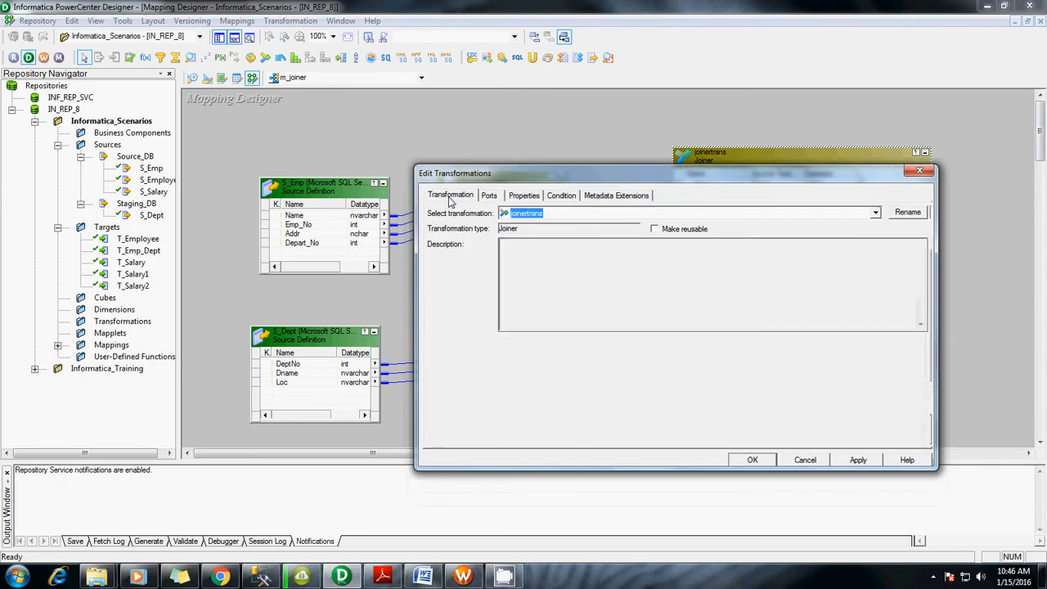
left_click(490, 196)
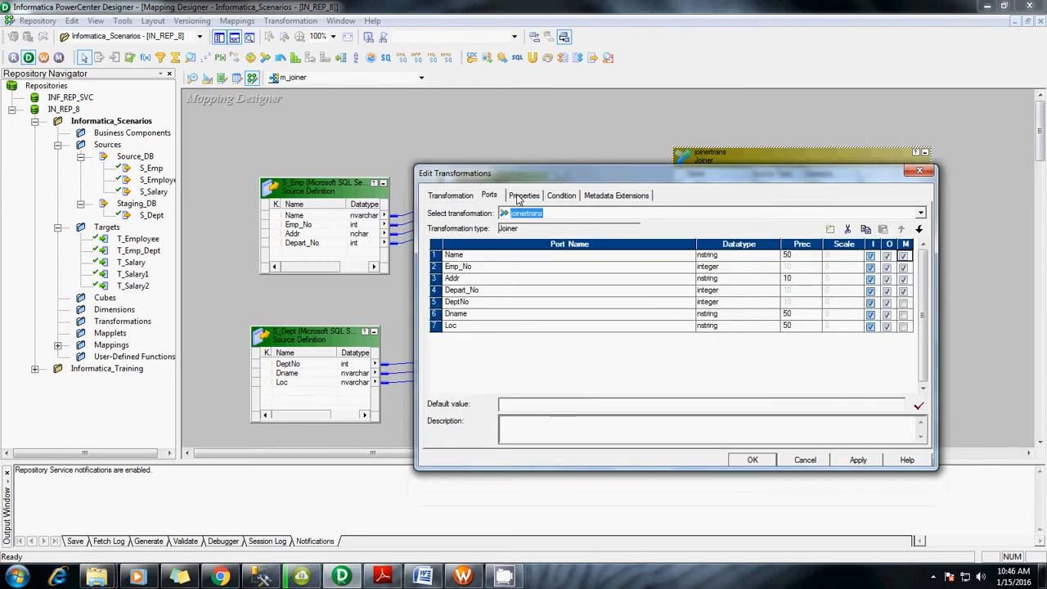
left_click(520, 197)
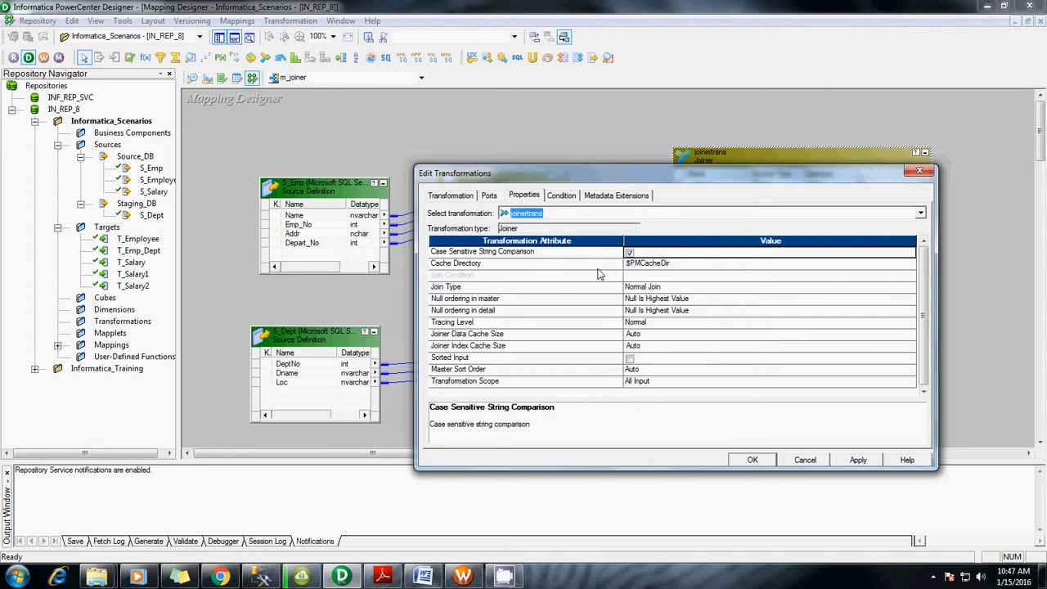
left_click(683, 276)
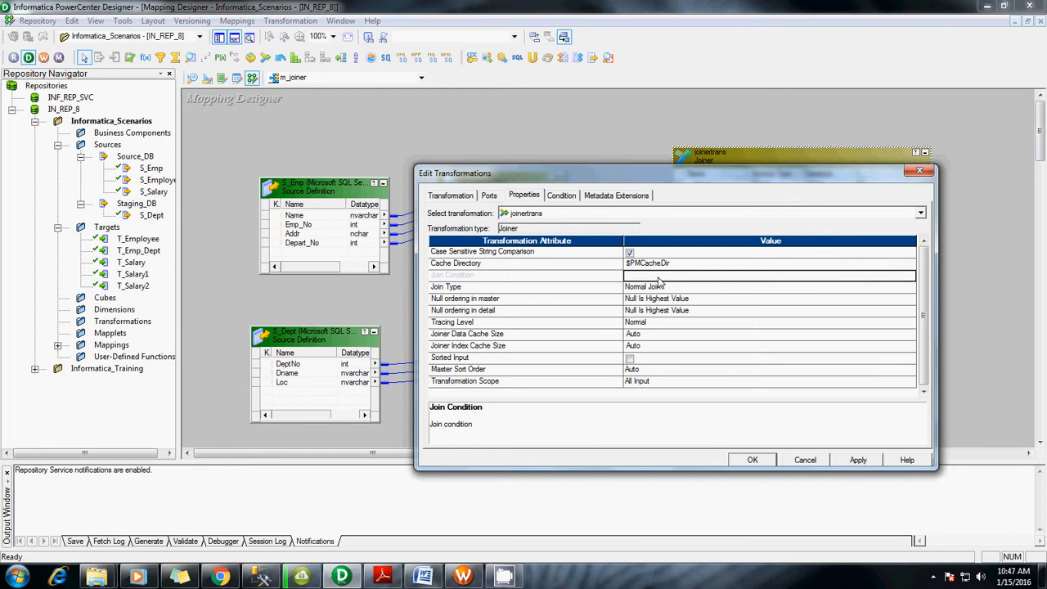
left_click_drag(552, 177, 678, 235)
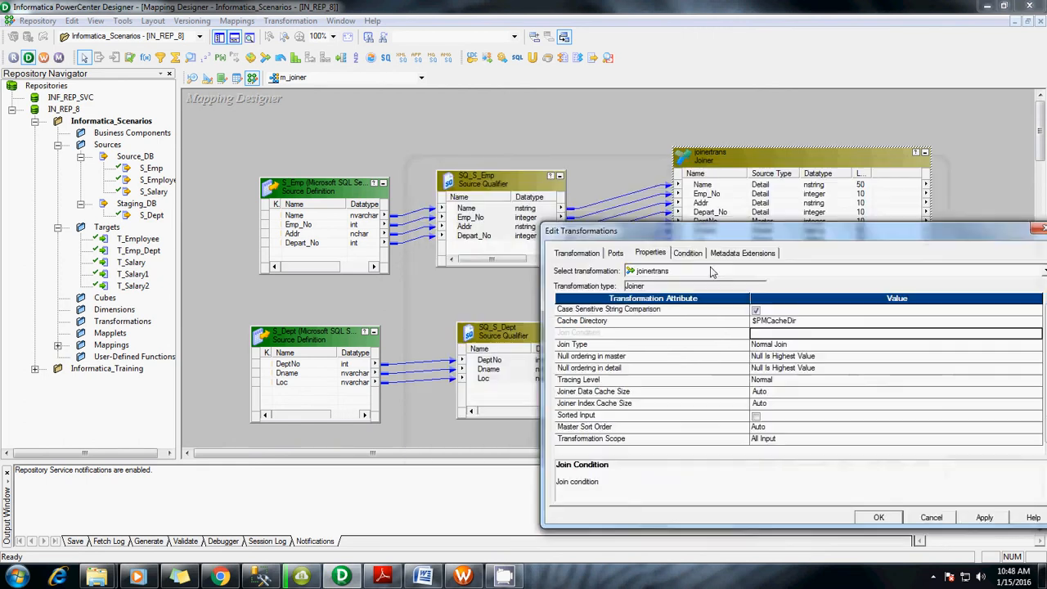
left_click_drag(712, 271, 756, 239)
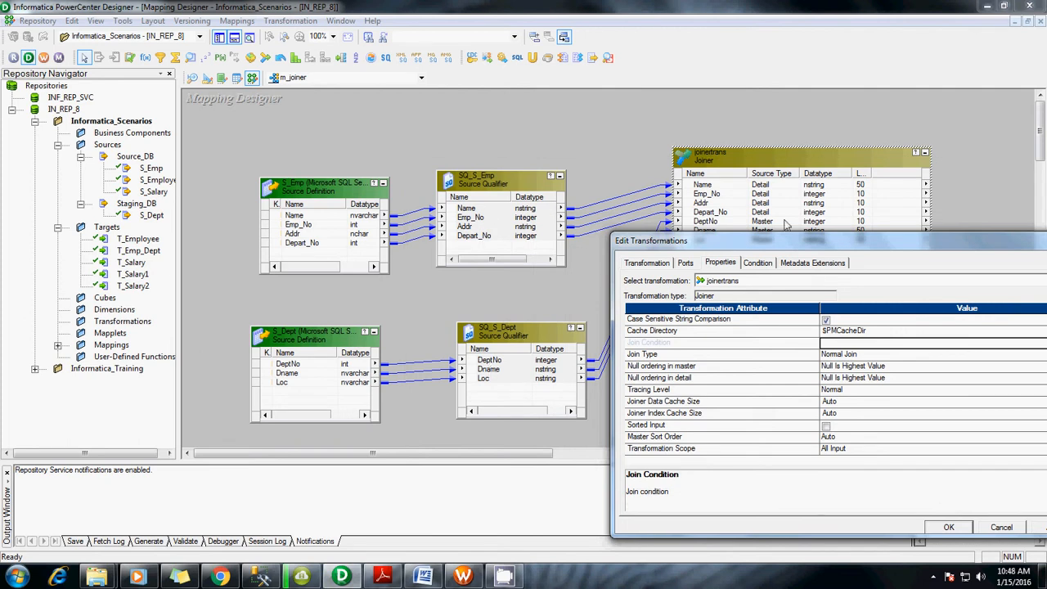
left_click_drag(788, 240, 431, 127)
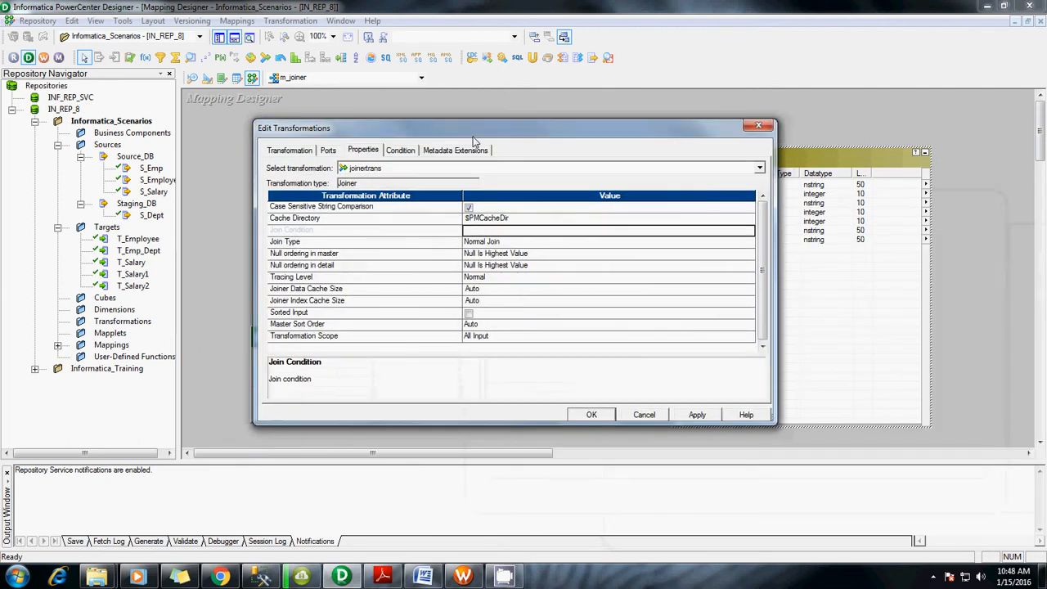
Examine the available options for the Joiner's Join Type, Tracing Level and Transformation Scope properties.
left_click(675, 243)
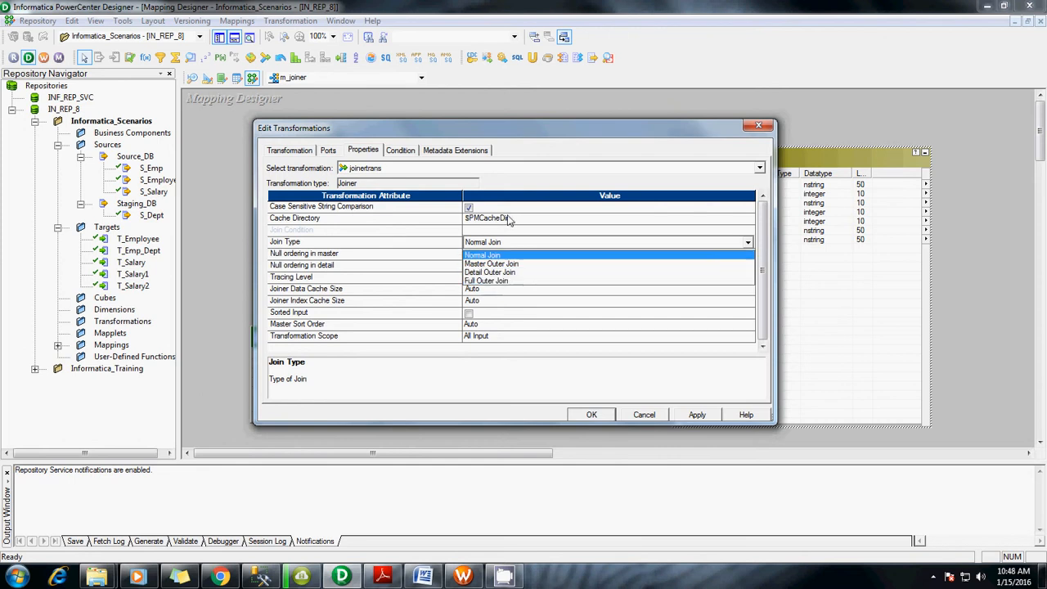
left_click(443, 245)
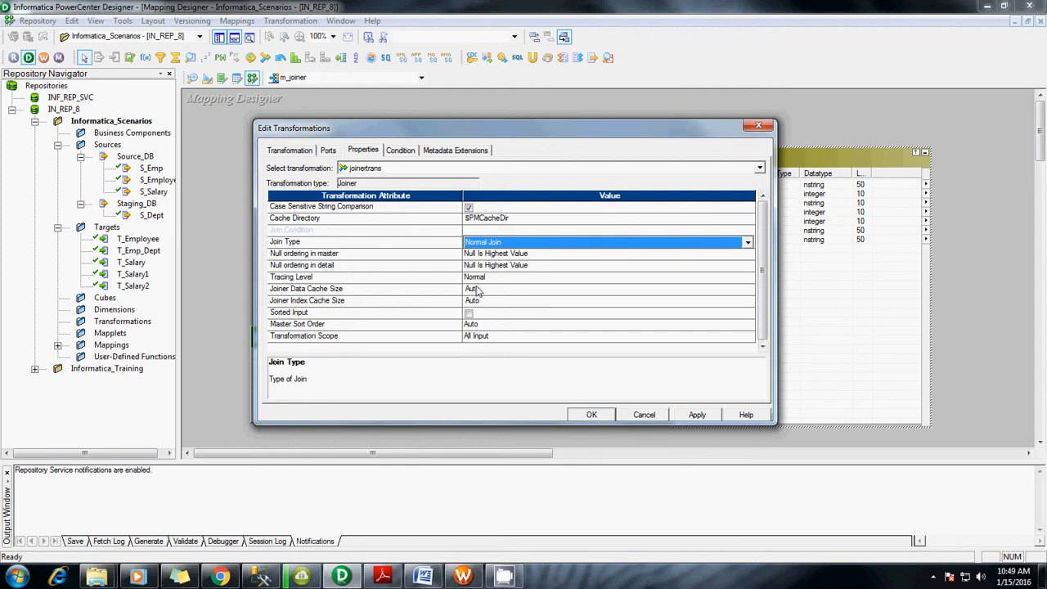
left_click(524, 278)
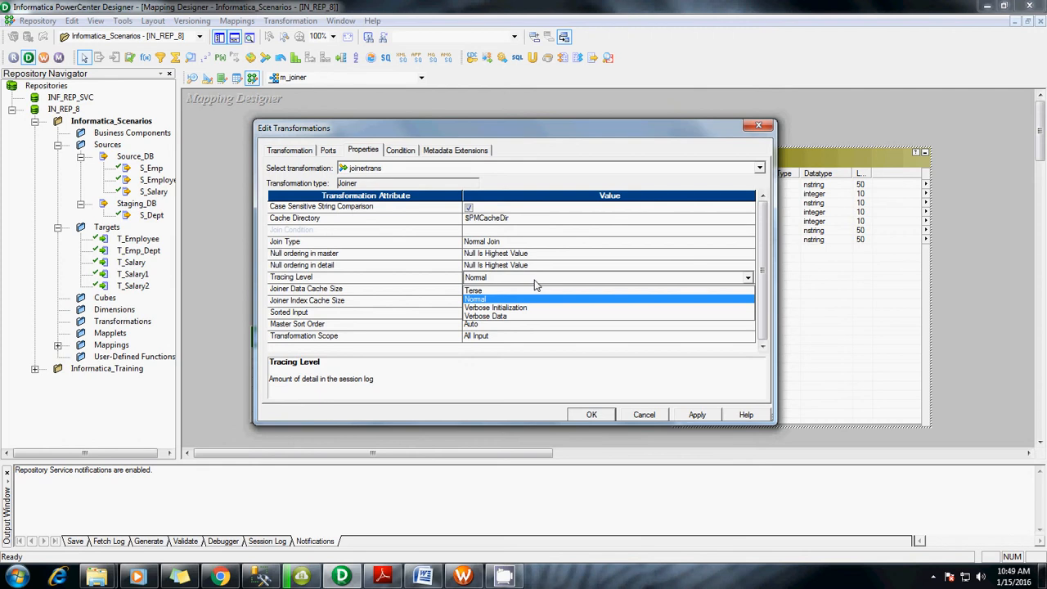
left_click(536, 283)
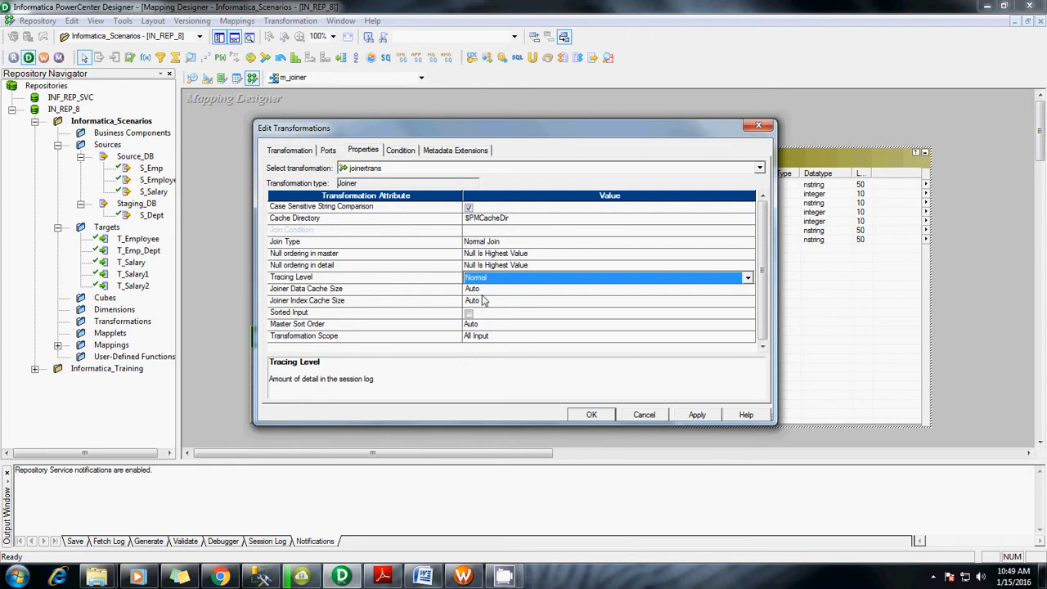
left_click(514, 340)
left_click(515, 340)
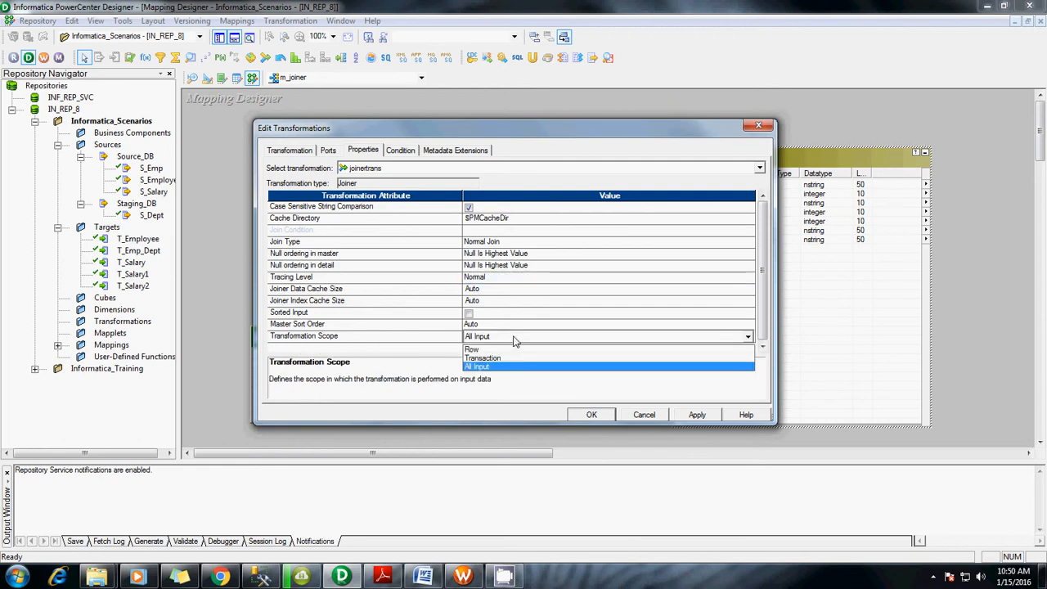
left_click(513, 340)
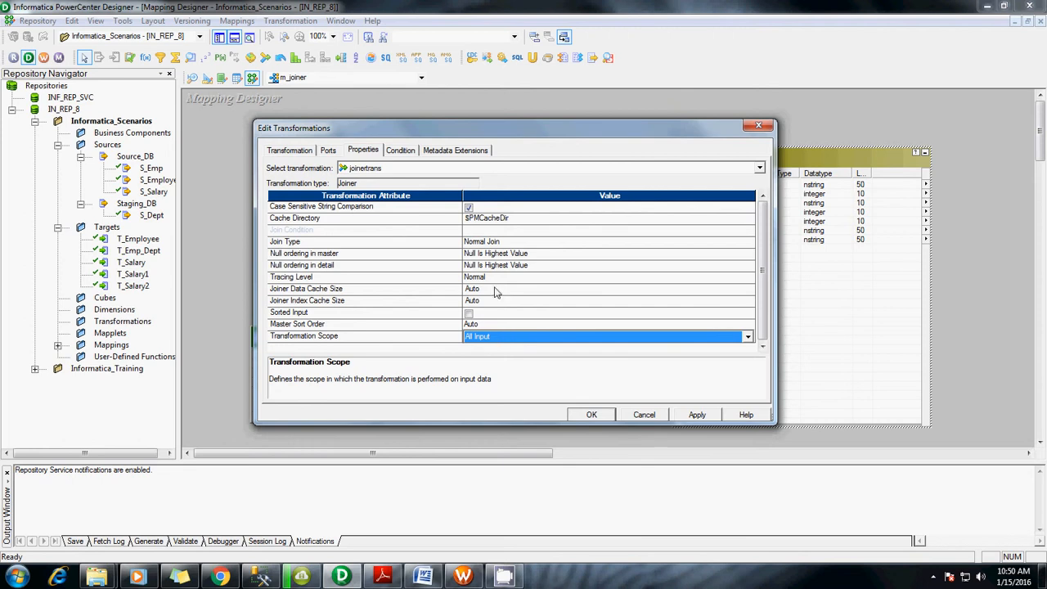
Add the join condition Depart_No = DeptNo to joinertrans, recheck its other settings and accept the changes.
left_click(399, 155)
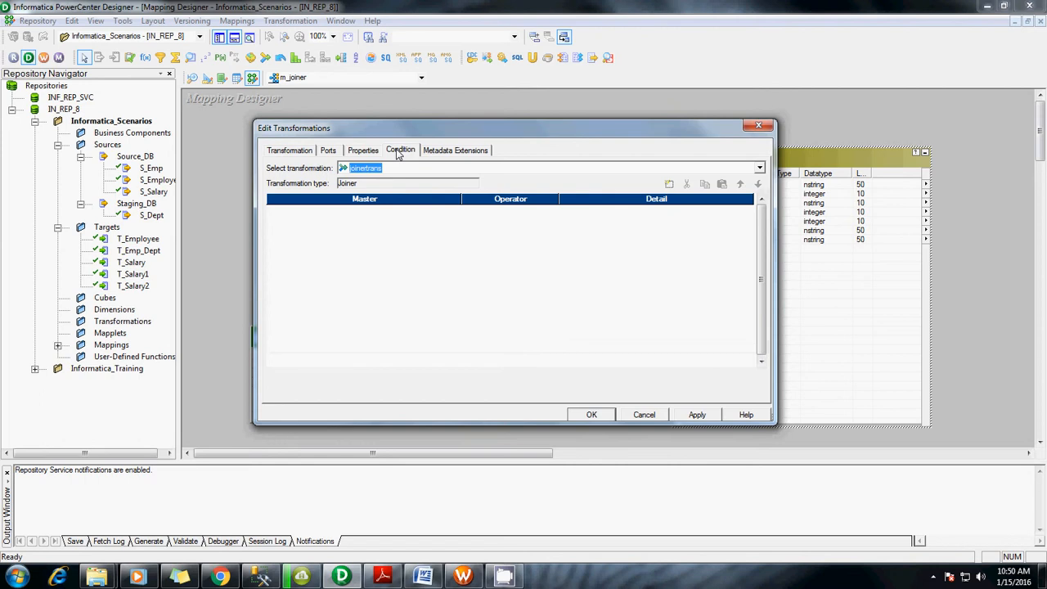
left_click(668, 185)
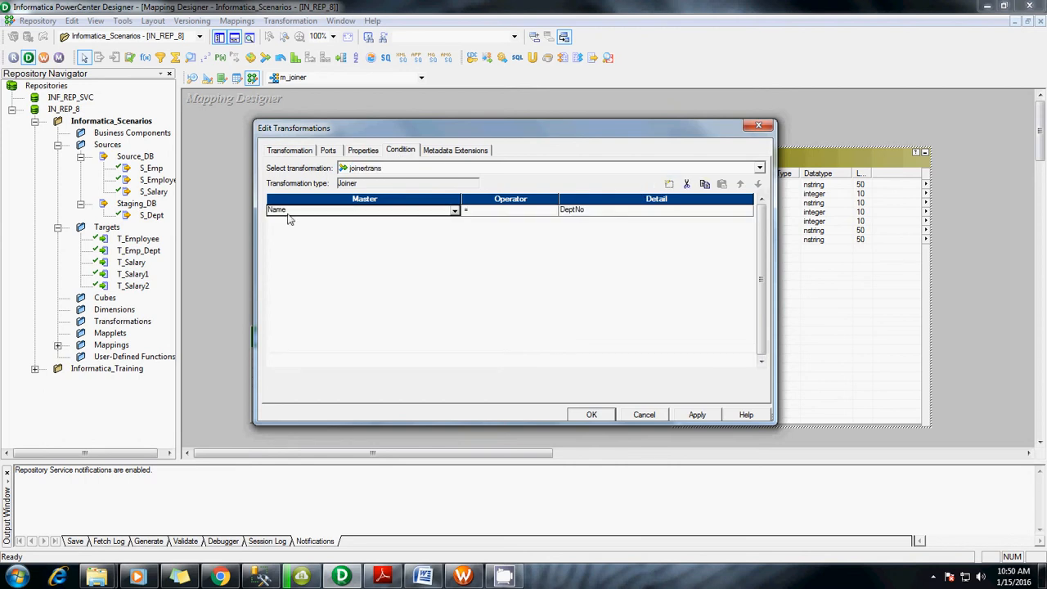
left_click(452, 212)
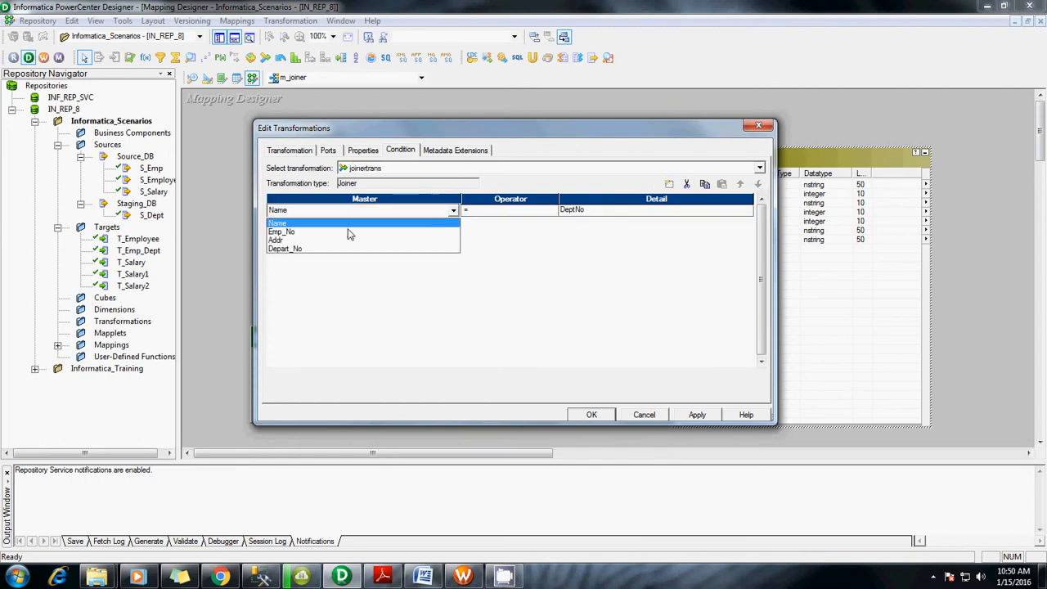
left_click(331, 249)
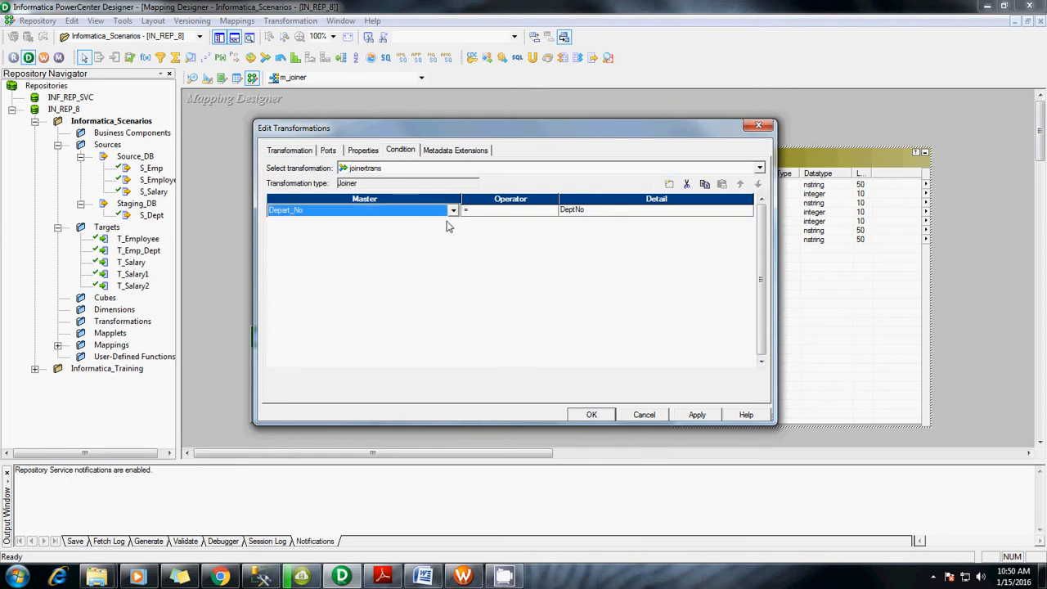
left_click(337, 153)
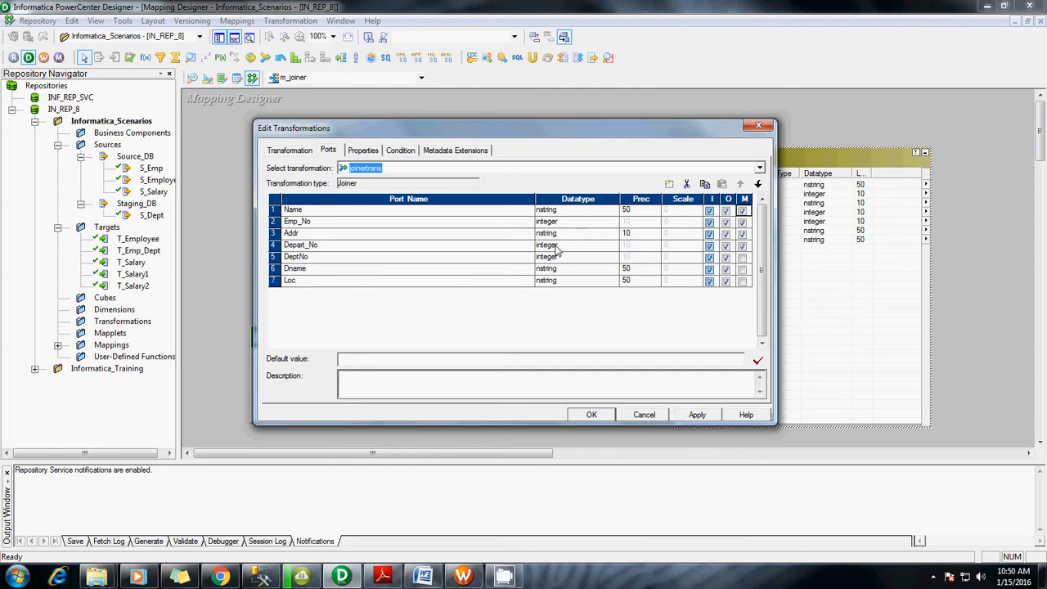
left_click(366, 153)
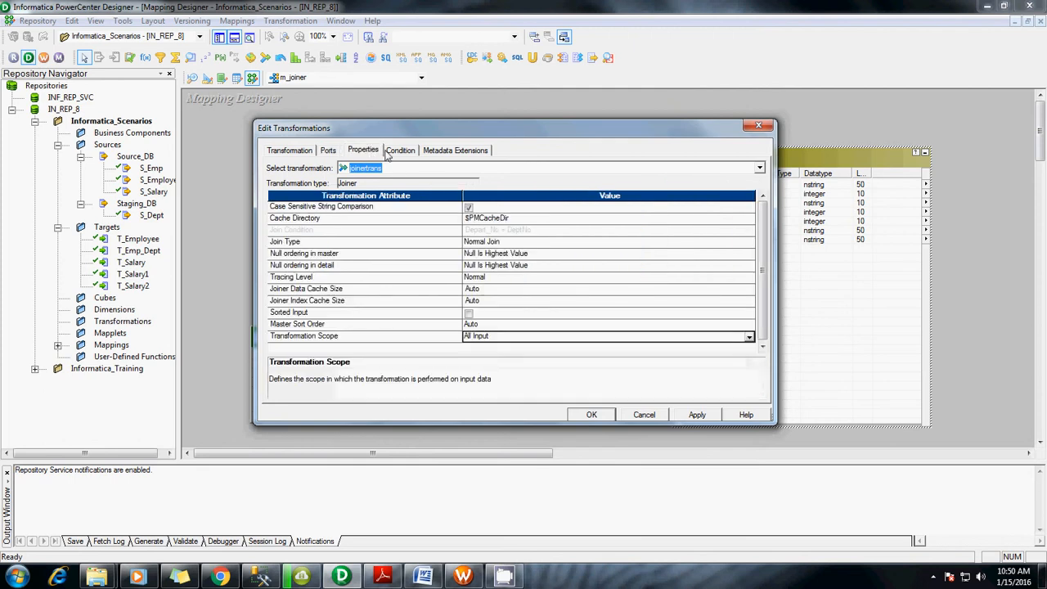
left_click(400, 150)
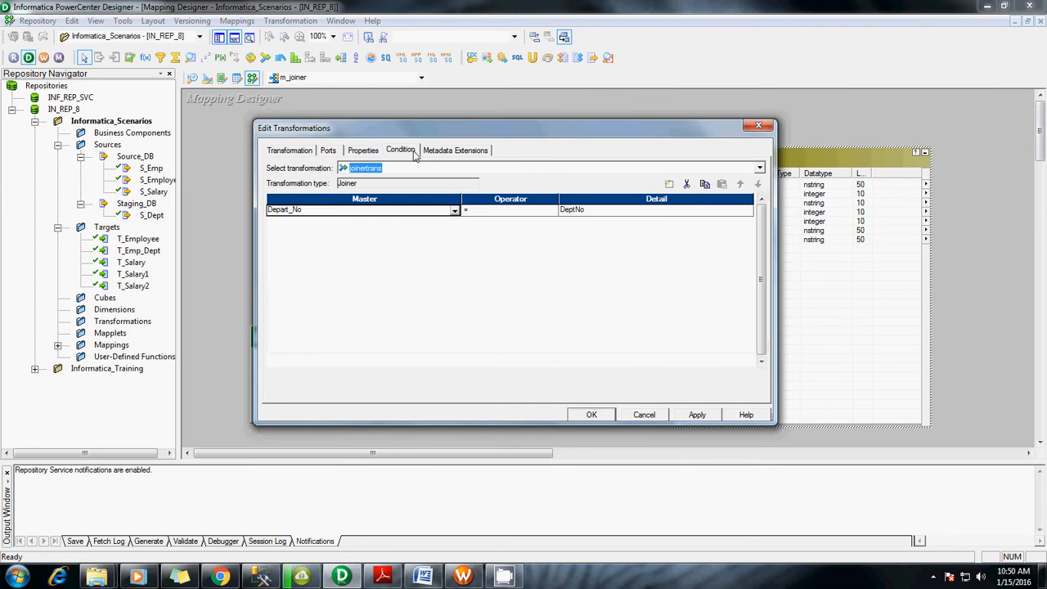
left_click(460, 152)
left_click(284, 151)
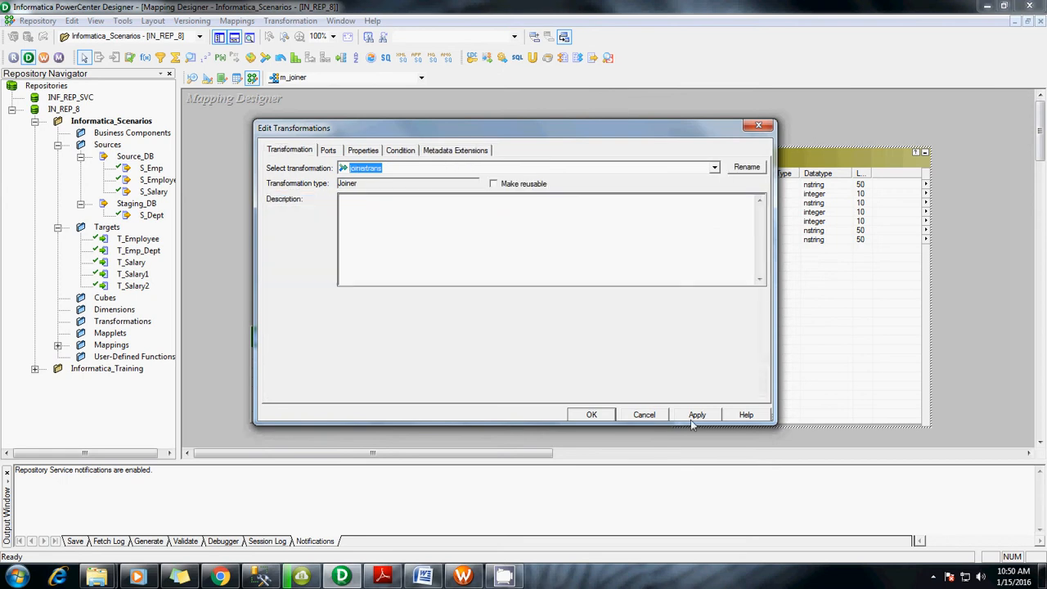
left_click(590, 415)
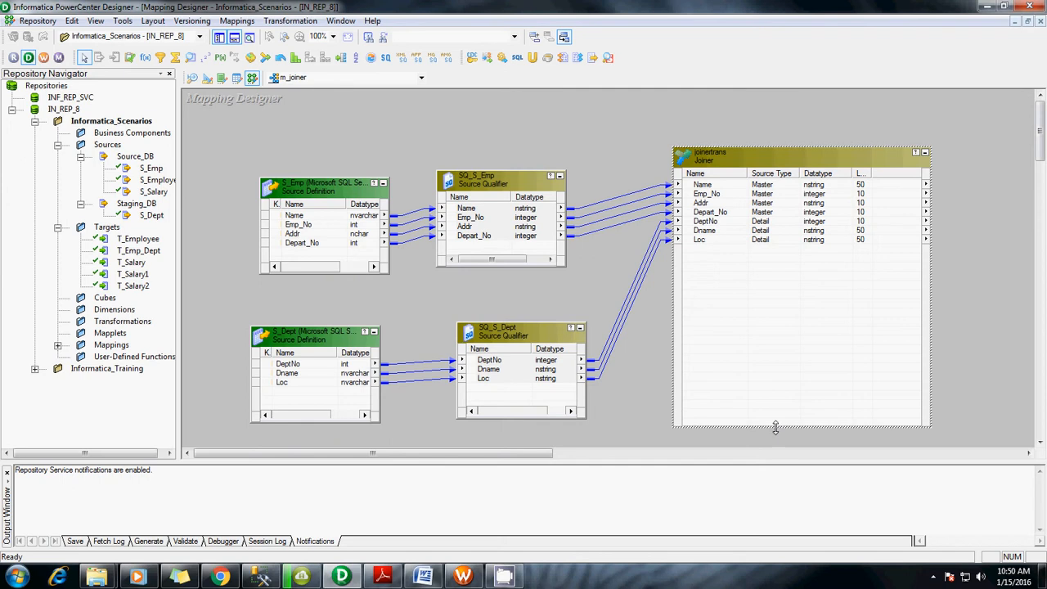
Shrink the joinertrans box to fit its seven ports and place it close to the two source qualifiers, vertically between them.
left_click_drag(774, 426, 772, 270)
left_click_drag(781, 158, 722, 226)
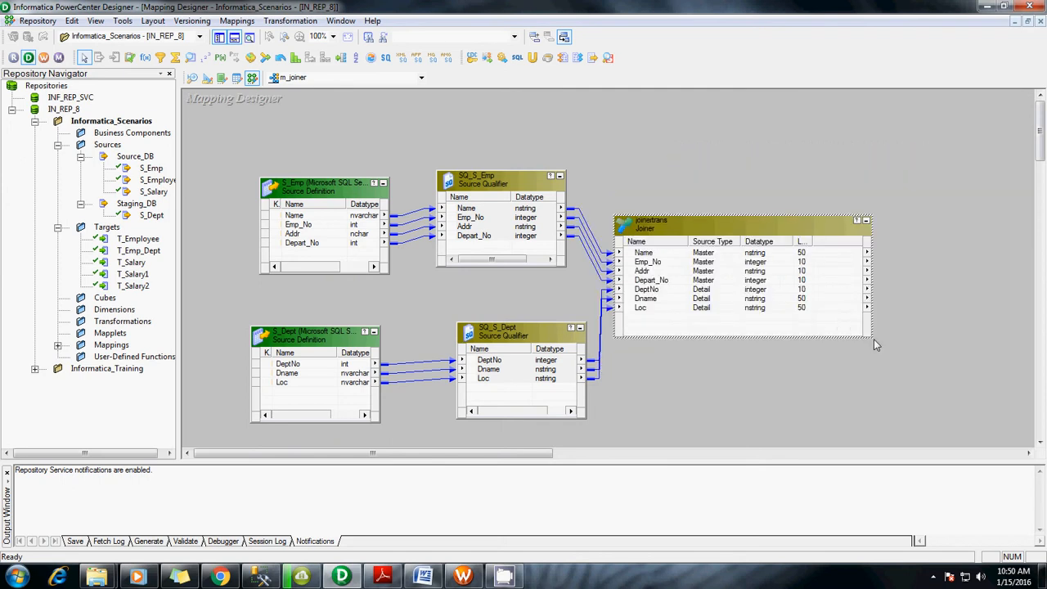
left_click_drag(872, 337, 825, 327)
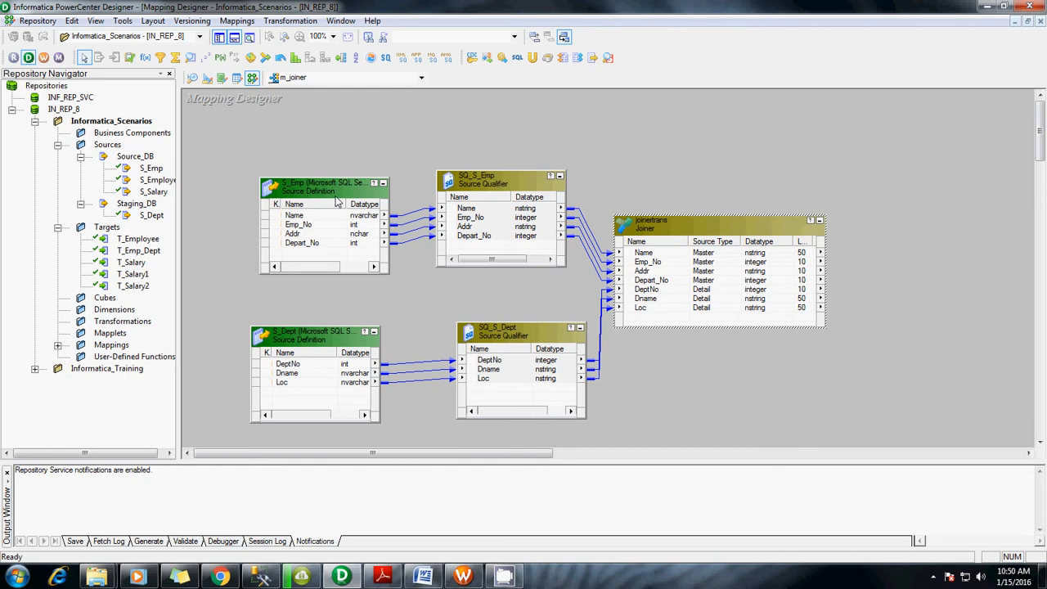
Add the T_Emp_Dept target definition to the mapping, beyond the joinertrans Joiner.
left_click(132, 287)
left_click(103, 229)
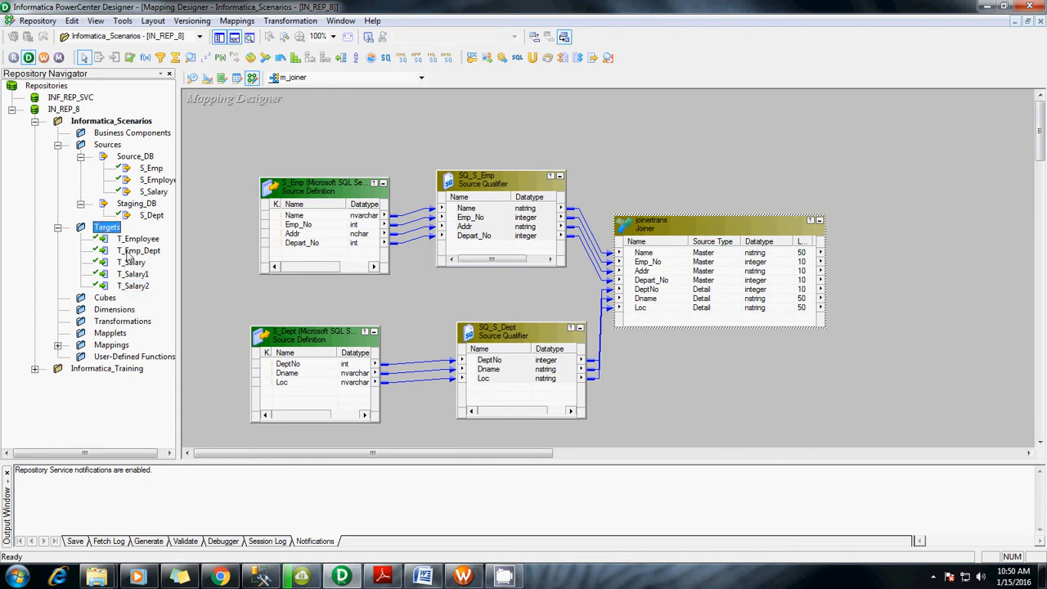
left_click_drag(131, 251, 899, 228)
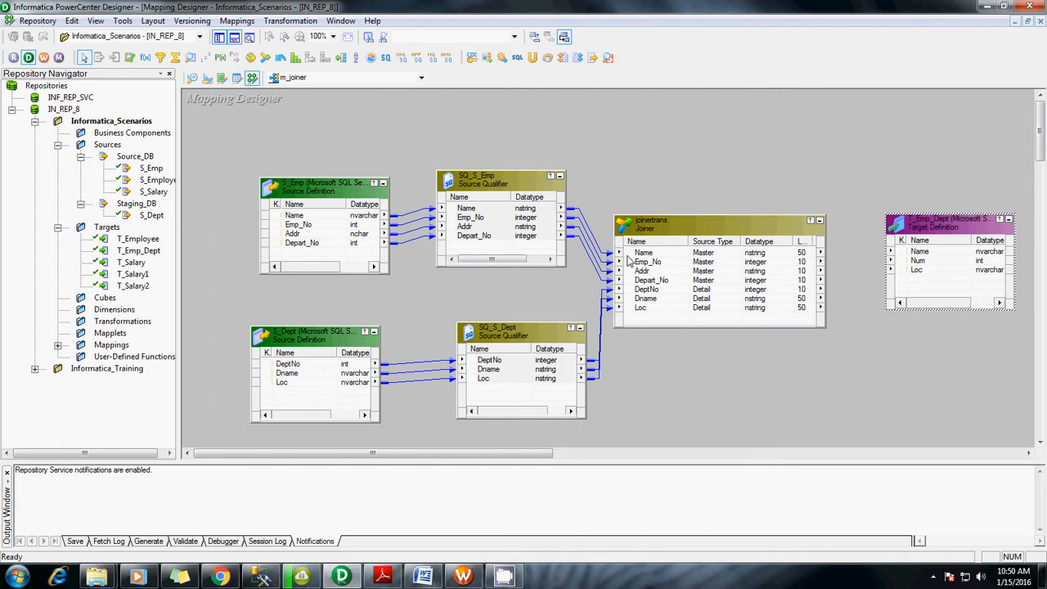
Link the joinertrans ports Name, Emp_No and Loc to the T_Emp_Dept columns Name, Num and Loc respectively.
left_click(637, 256)
left_click_drag(638, 256, 924, 253)
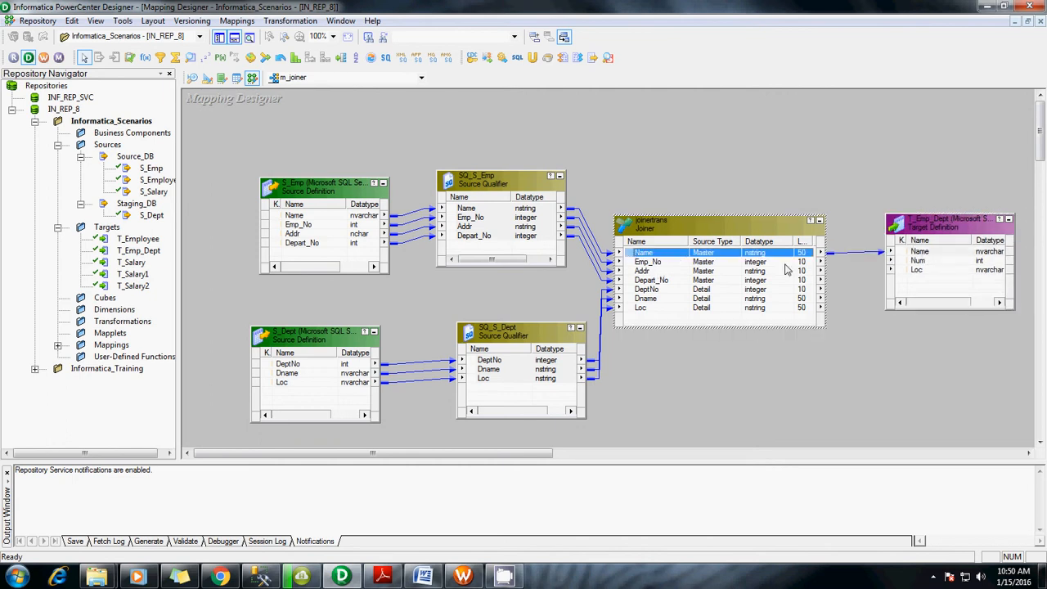
left_click(646, 261)
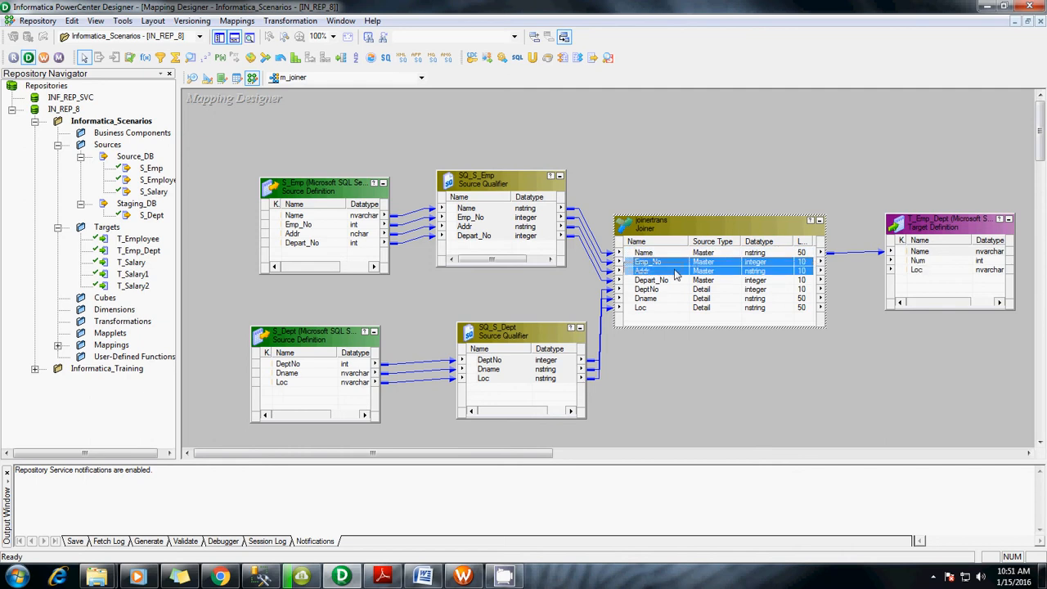
left_click_drag(629, 266, 922, 261)
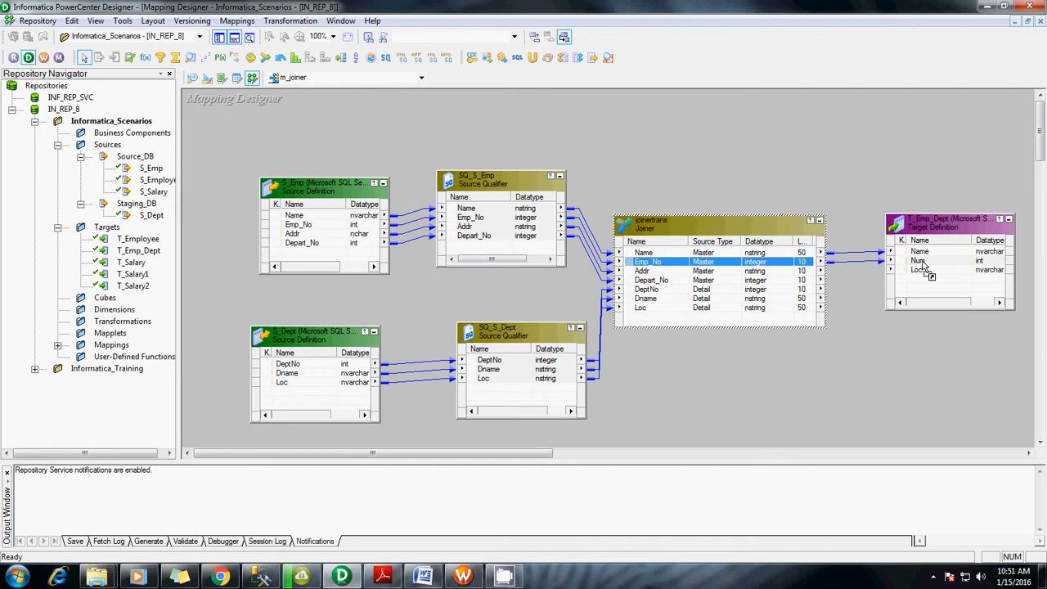
left_click(642, 307)
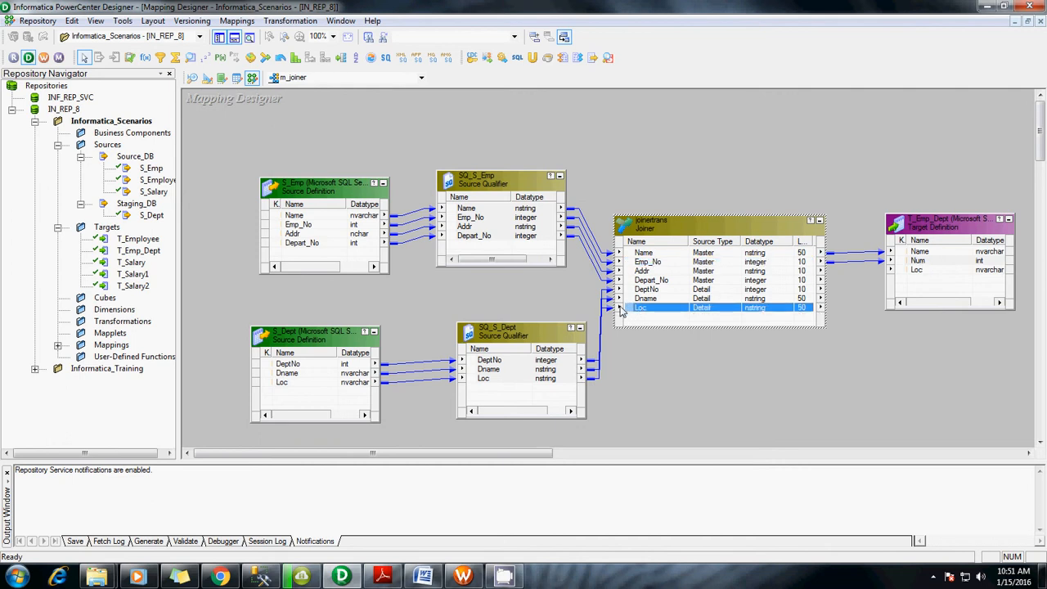
left_click_drag(622, 311, 922, 272)
left_click(920, 286)
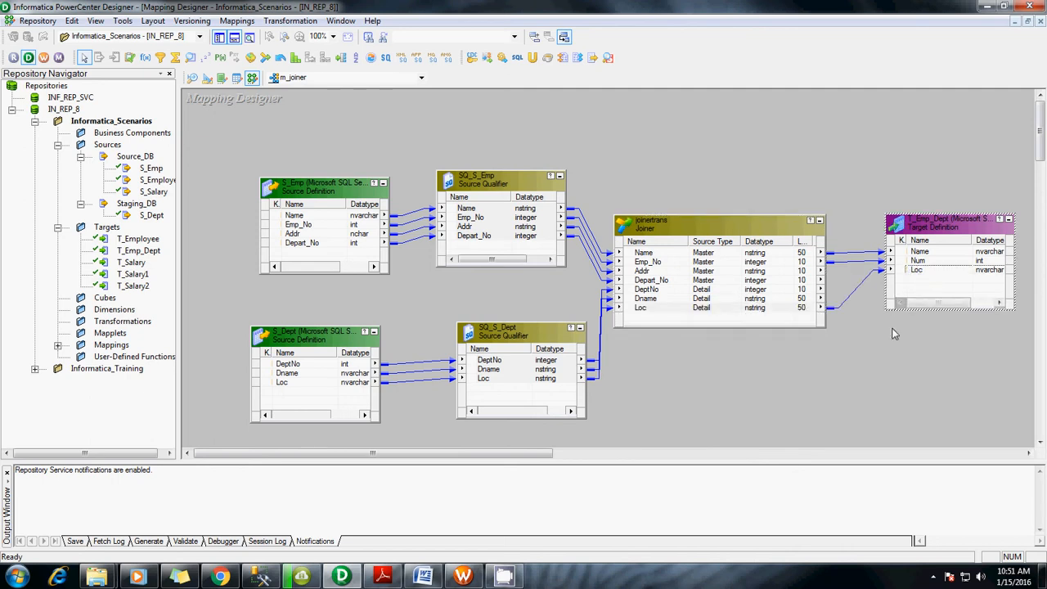
left_click(931, 347)
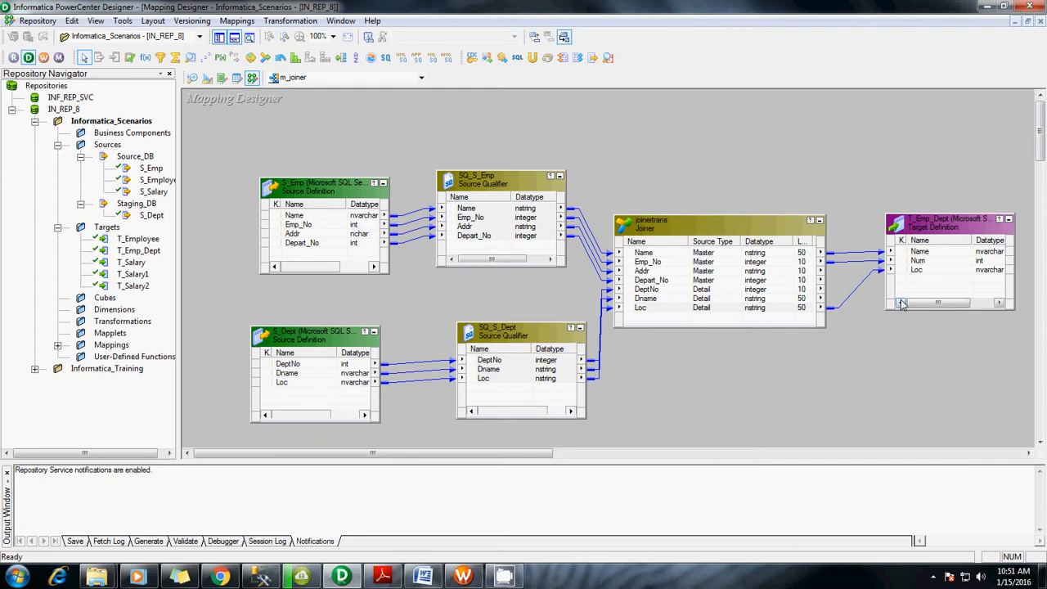
Validate the m_joiner mapping and save it to the repository.
left_click(237, 20)
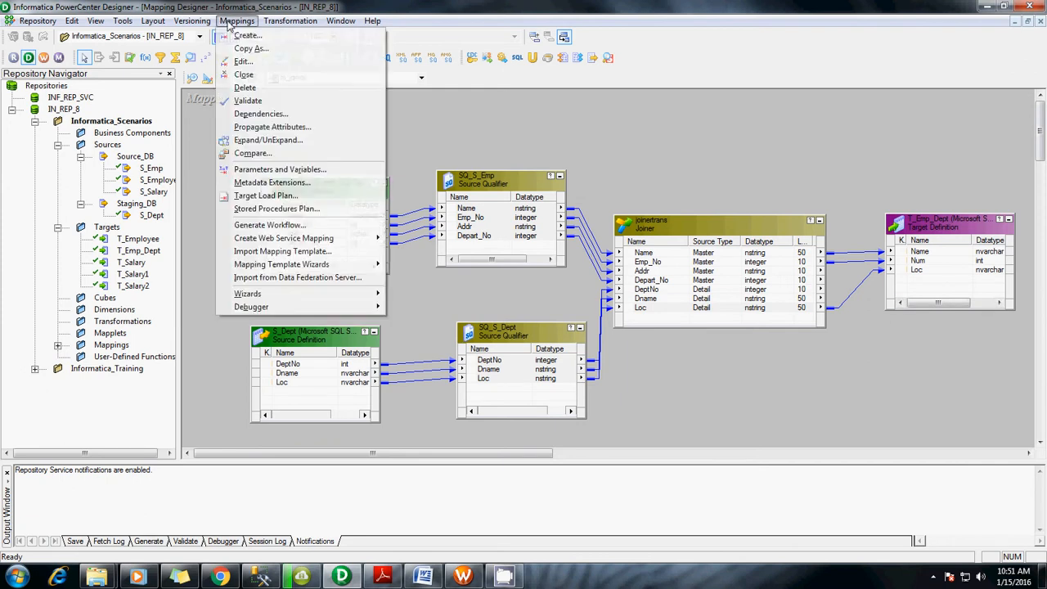
left_click(247, 101)
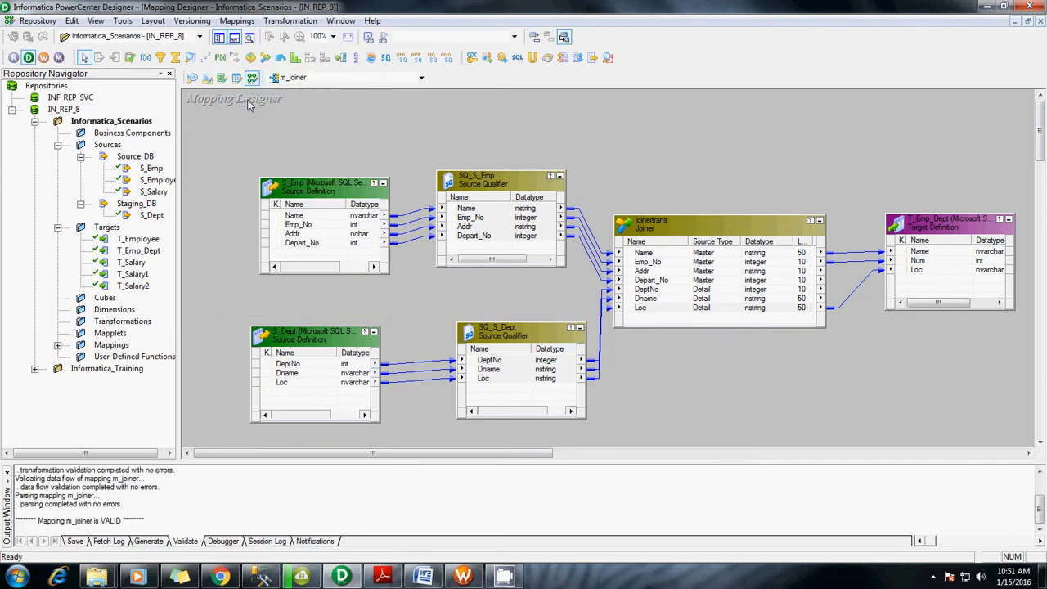
key("ctrl+s")
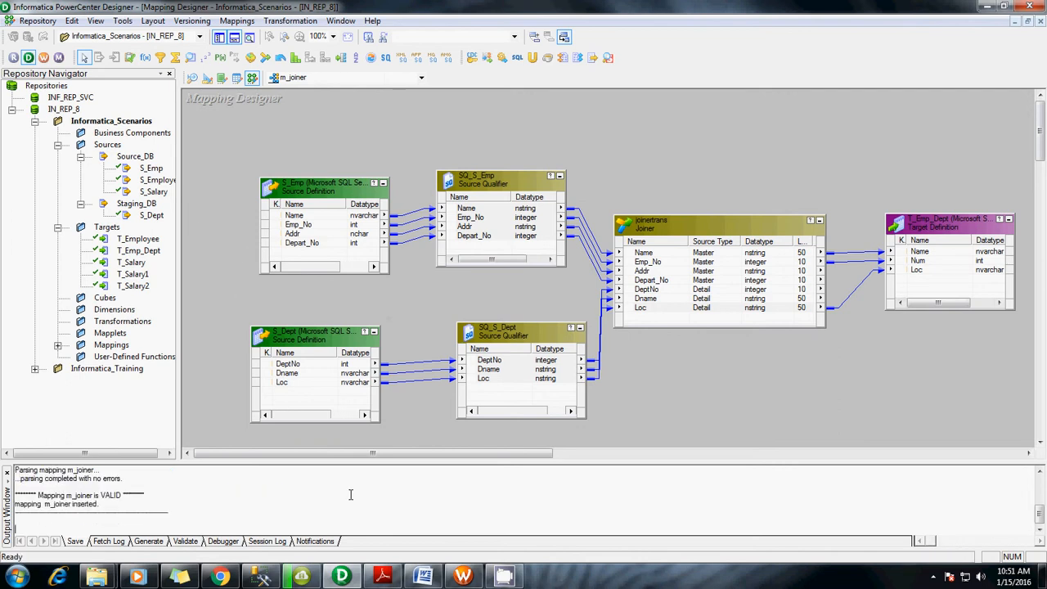
Switch to the Workflow Manager and create a new workflow named wf_joiner.
left_click(464, 577)
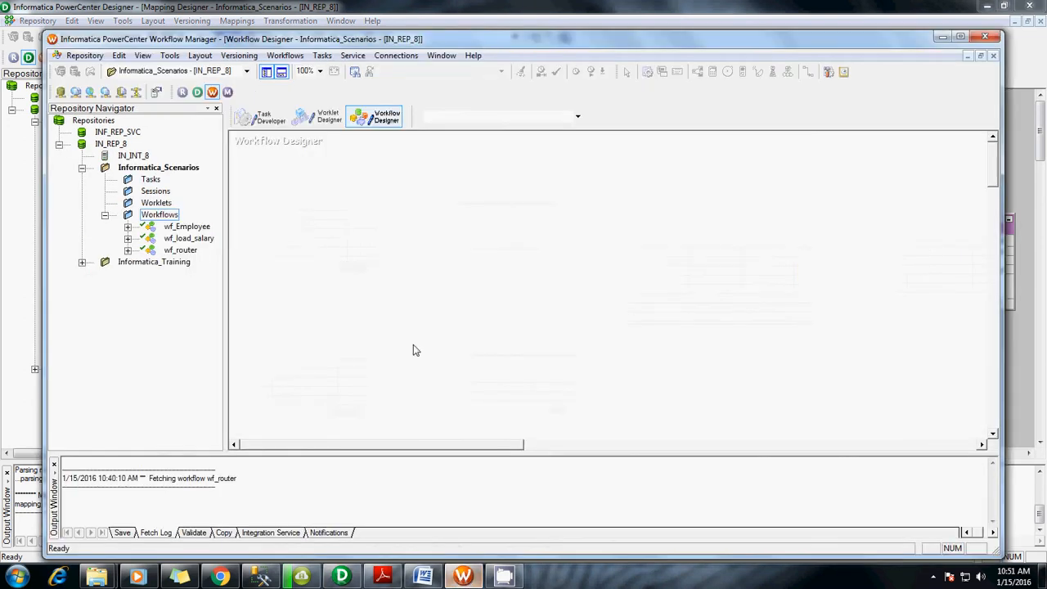
left_click(285, 55)
left_click(301, 73)
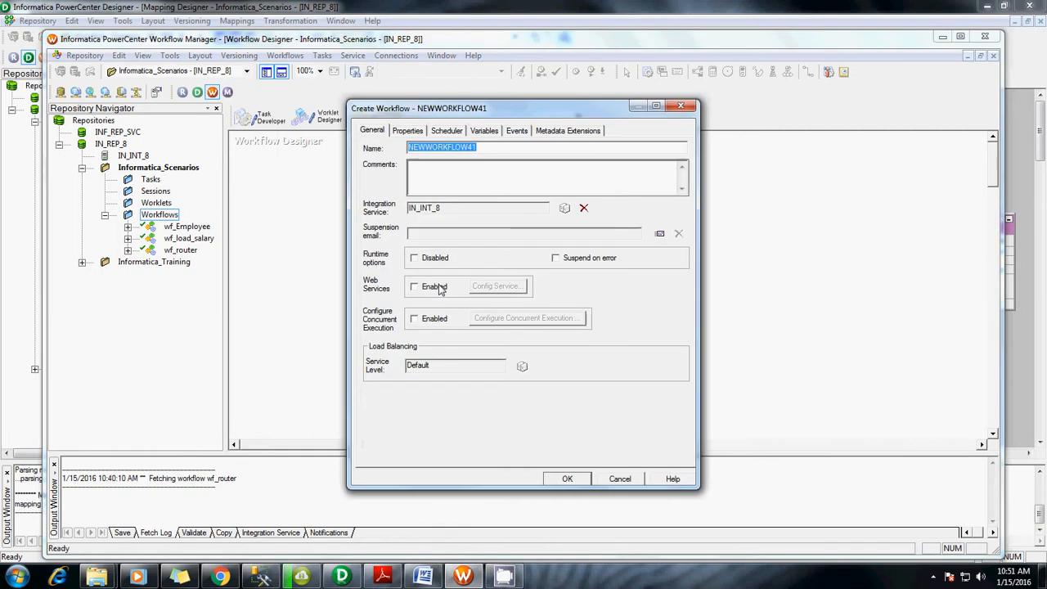
type("wf_joiner")
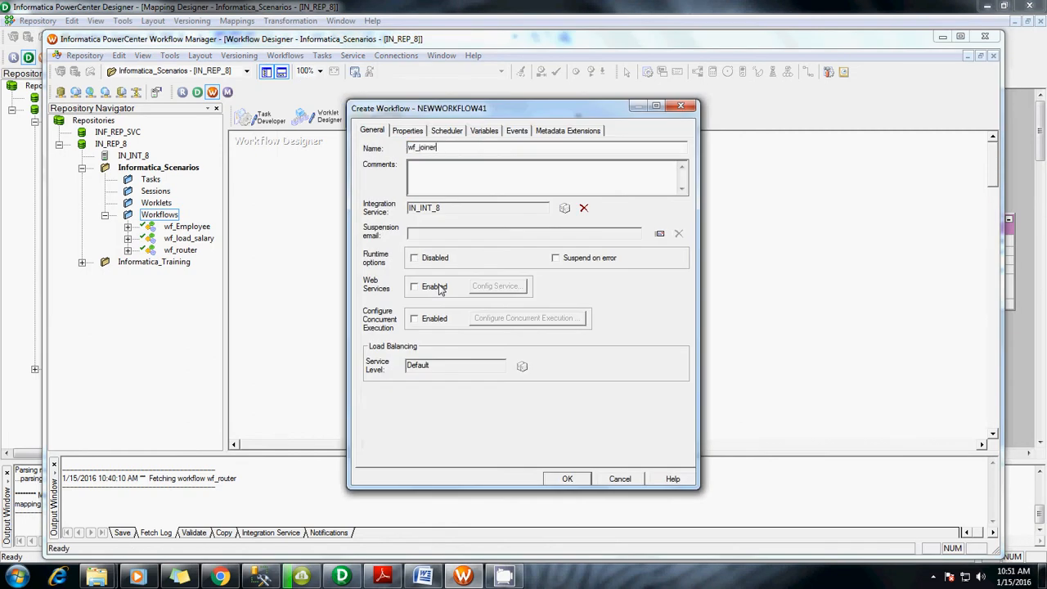
key("Return")
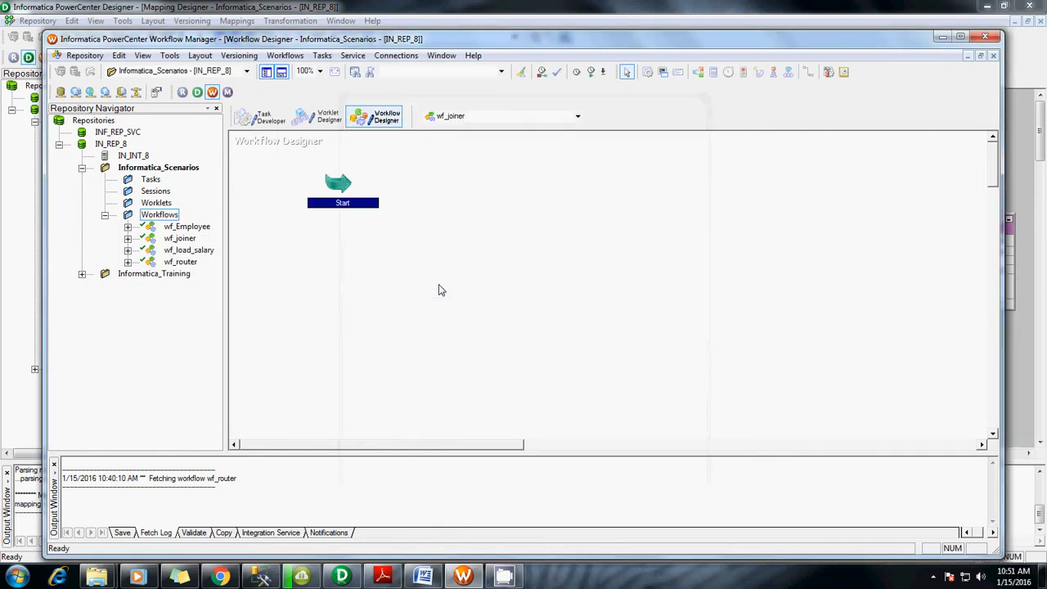
Add a session task to wf_joiner and associate it with the m_joiner mapping.
left_click(436, 285)
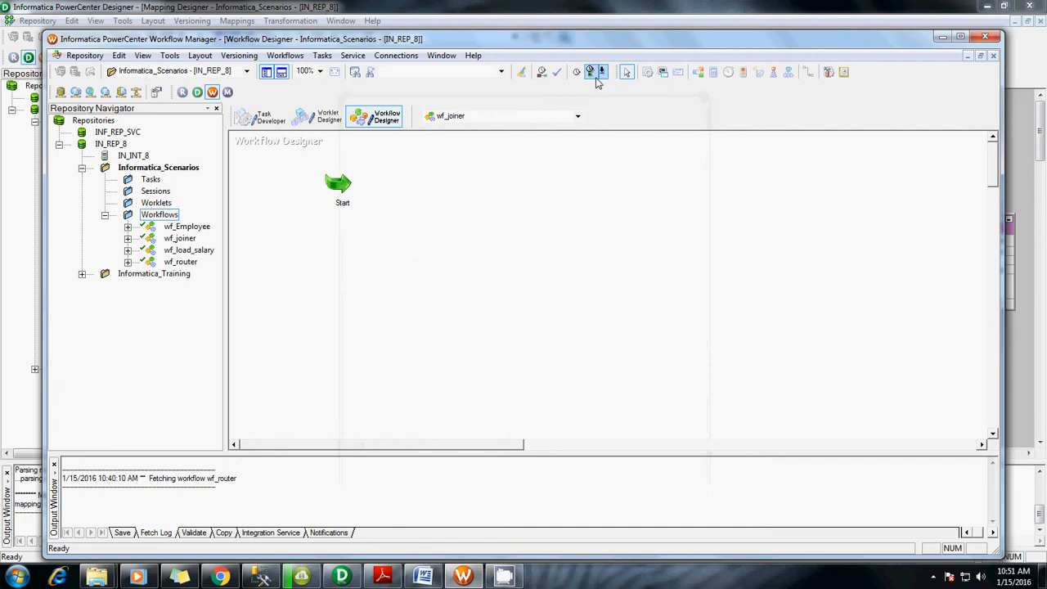
left_click(541, 72)
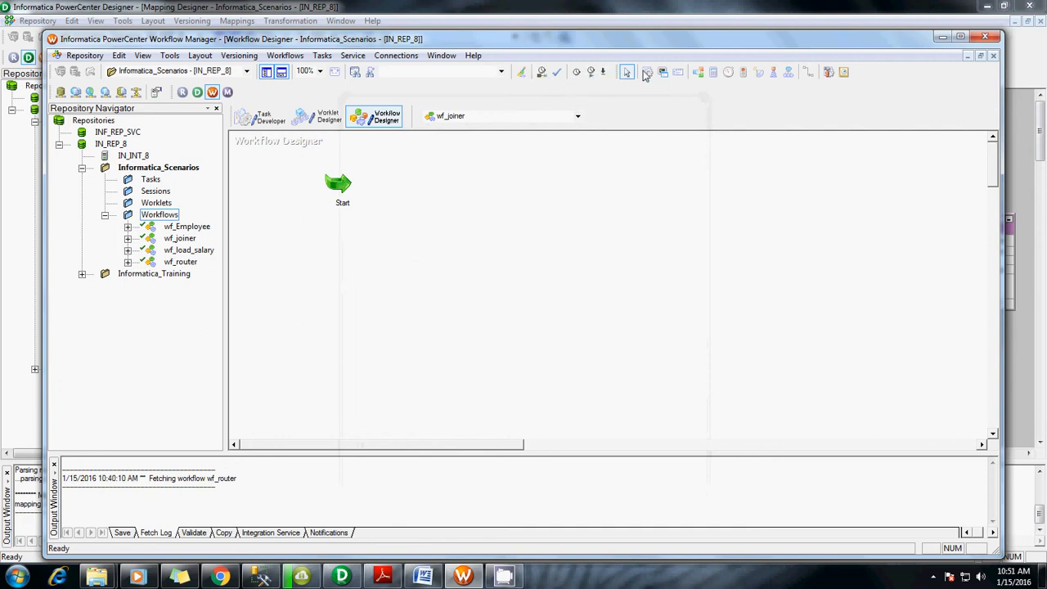
left_click(378, 201)
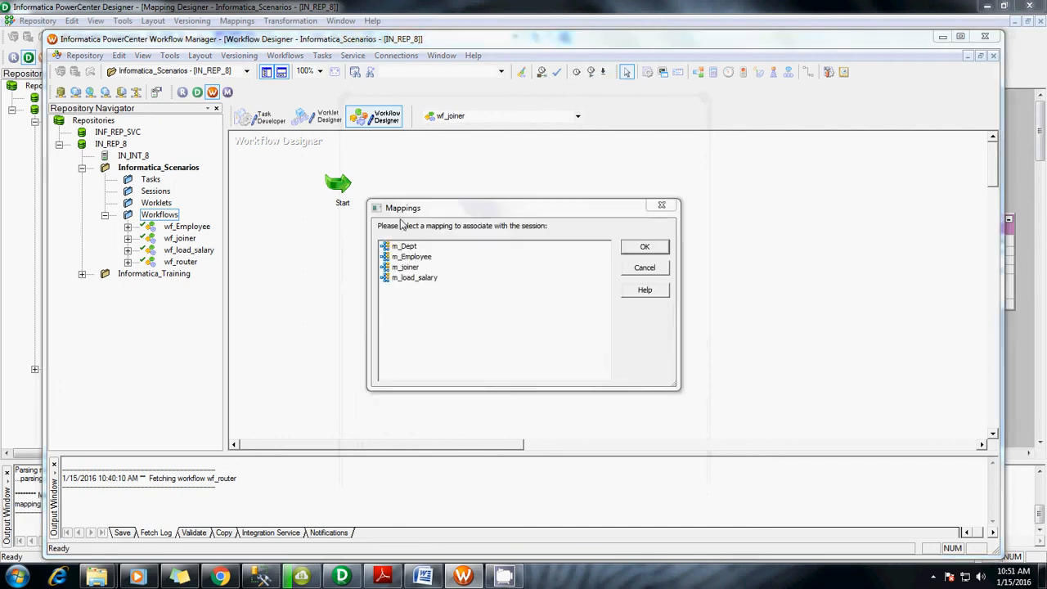
double_click(407, 270)
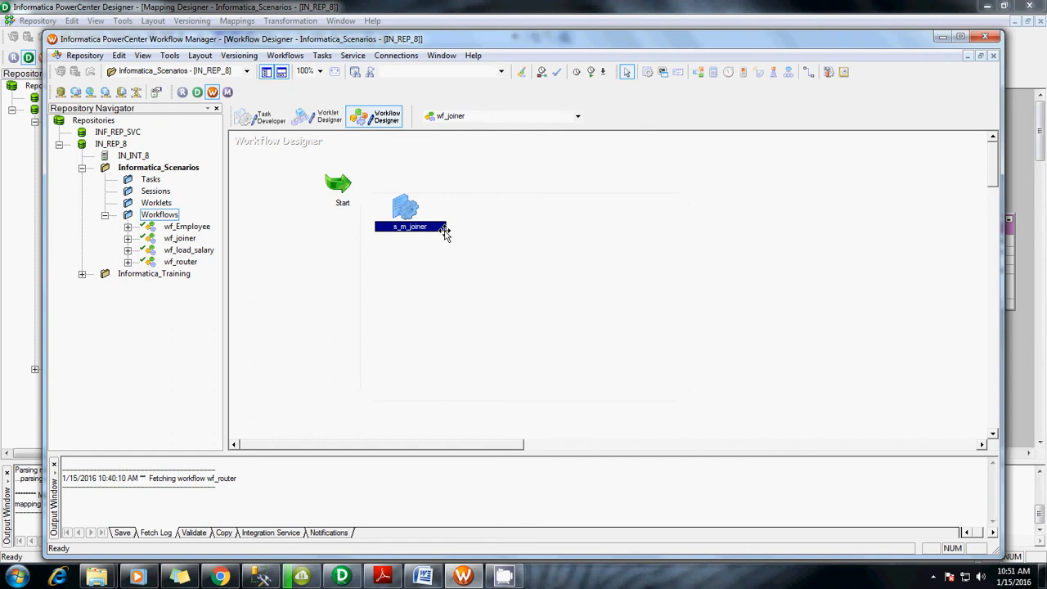
Move the s_m_joiner session clear of the Start task and link Start to it.
left_click_drag(395, 205, 485, 196)
left_click(638, 140)
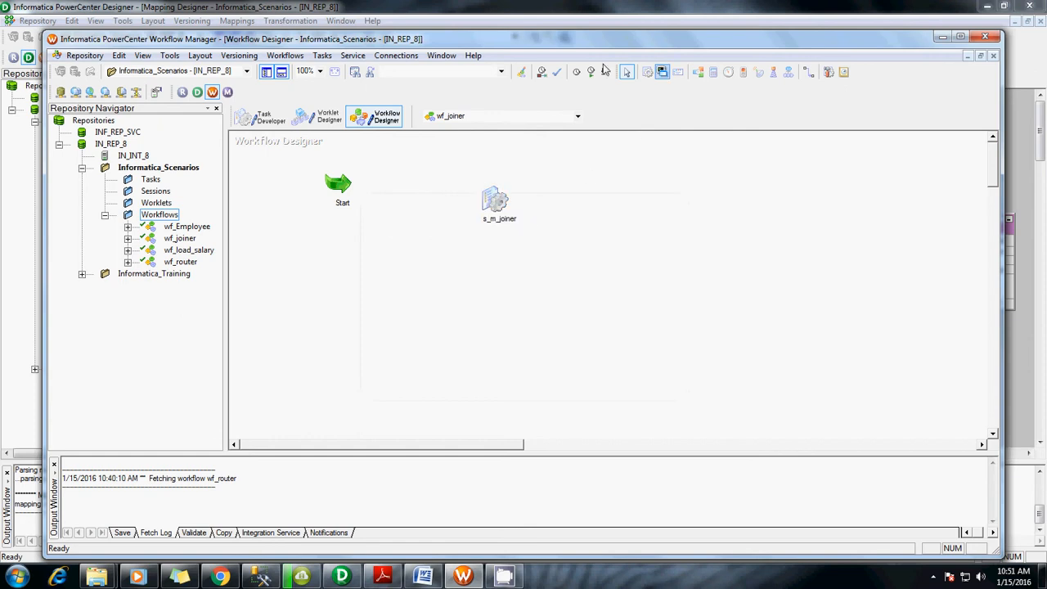
left_click(807, 73)
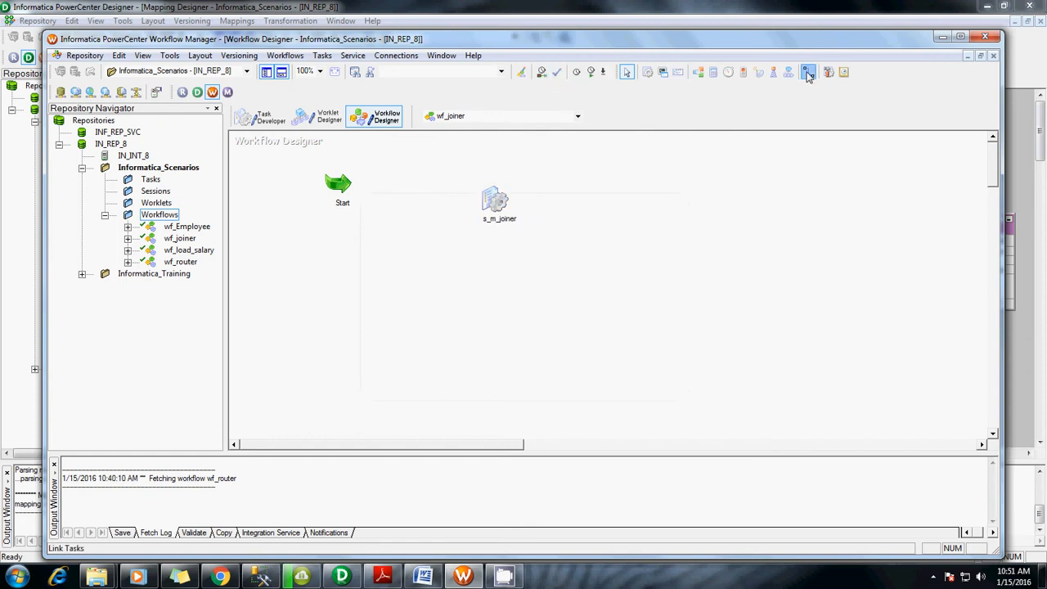
left_click_drag(441, 218, 494, 203)
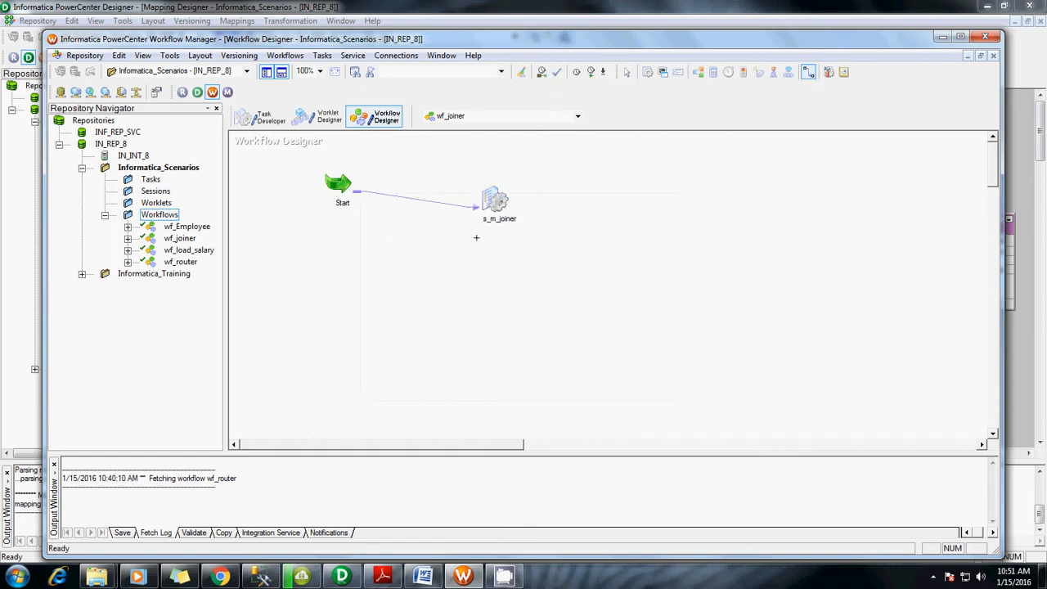
Edit the s_m_joiner session's mapping settings and set the SQ_S_Emp relational connection to Source_DB.
double_click(487, 204)
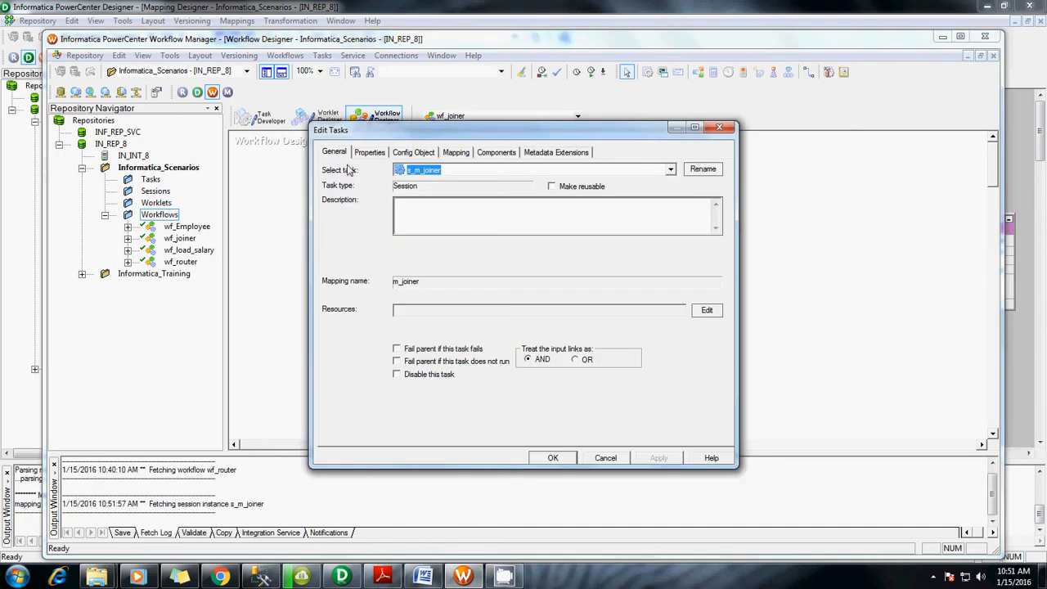
left_click(368, 152)
left_click(413, 152)
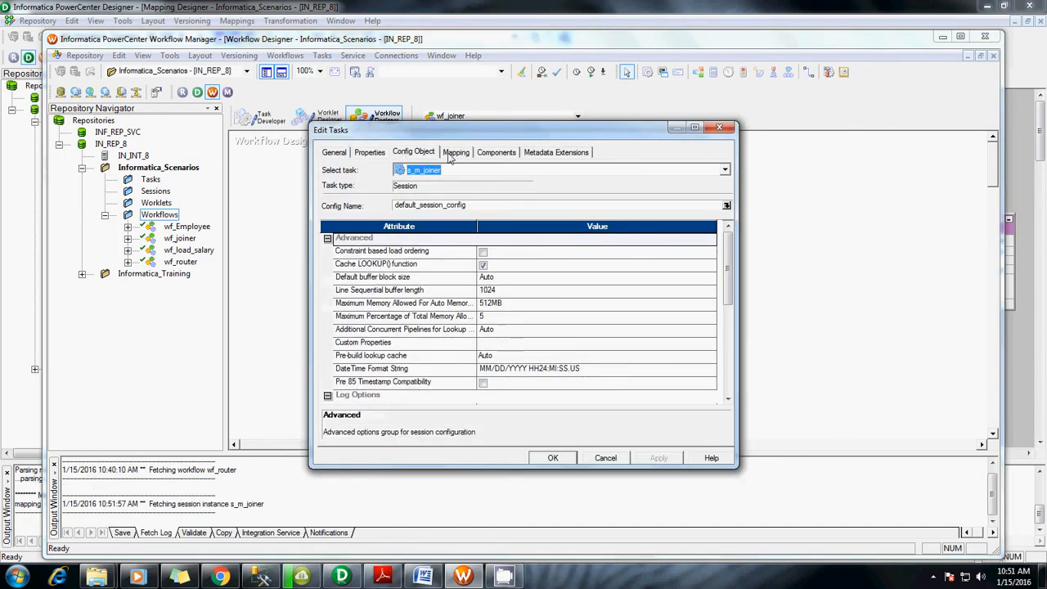
left_click(456, 153)
left_click(388, 255)
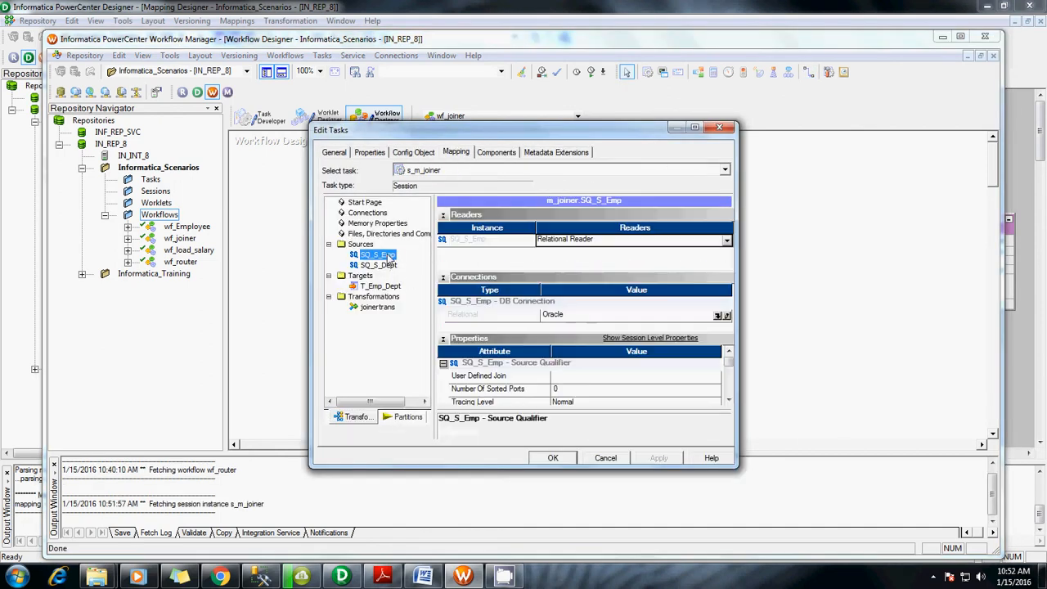
left_click(720, 318)
left_click(717, 316)
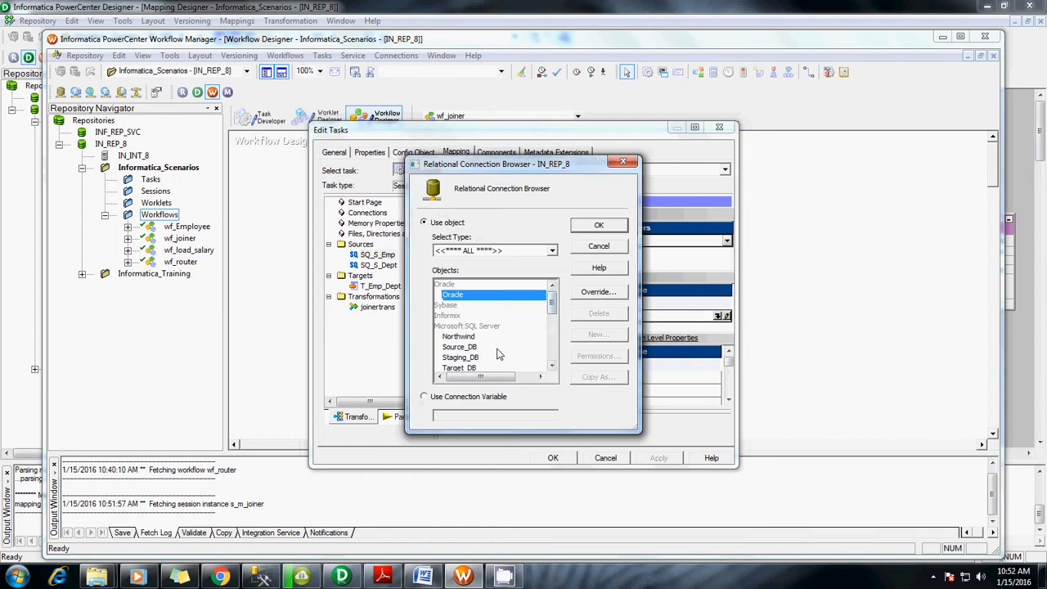
double_click(460, 347)
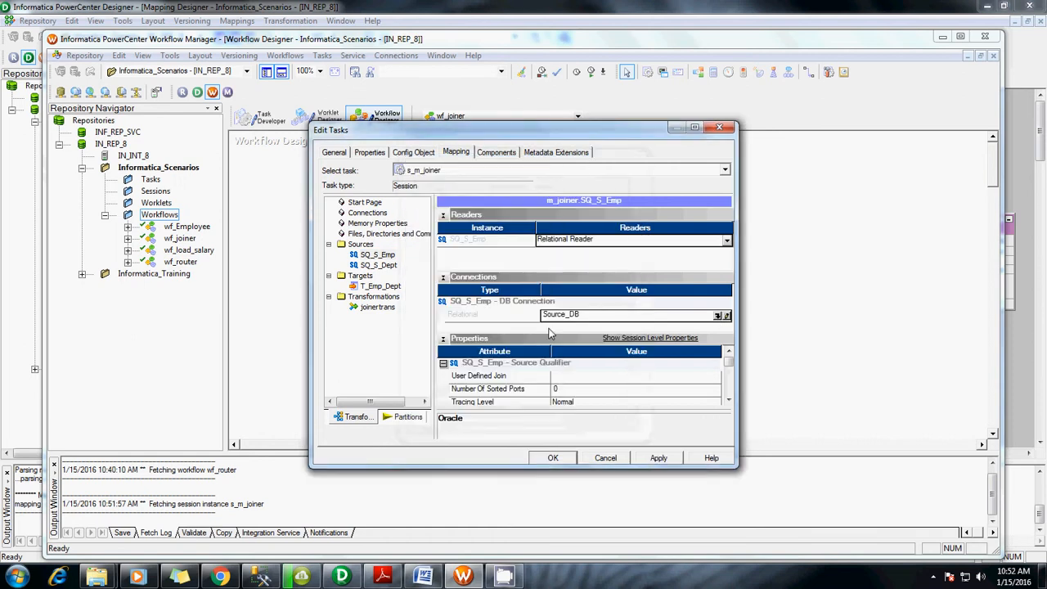
Set the relational connection of the SQ_S_Dept source to Staging_DB.
left_click(378, 266)
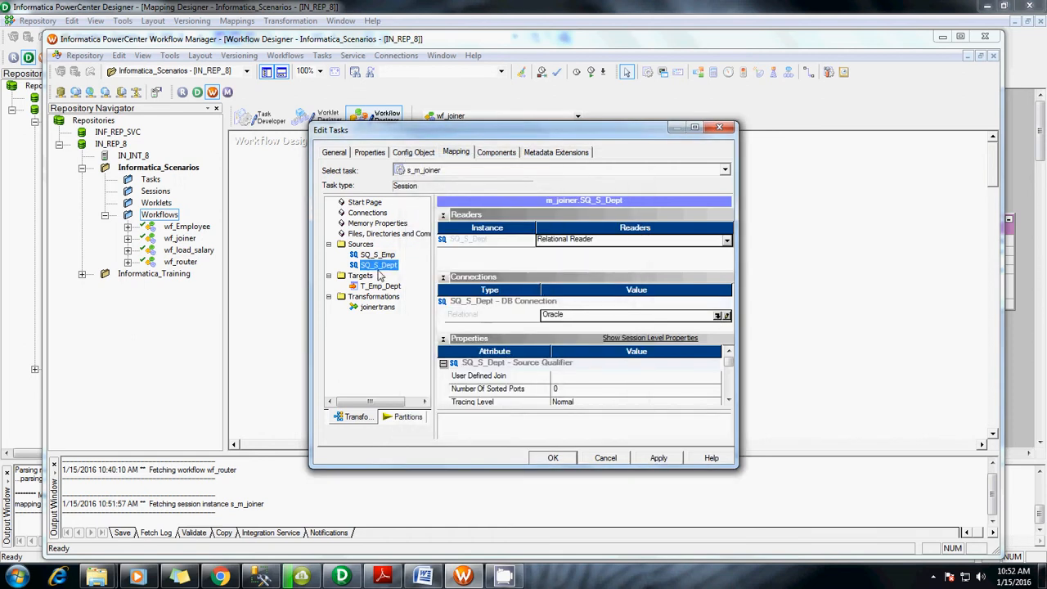
left_click(723, 317)
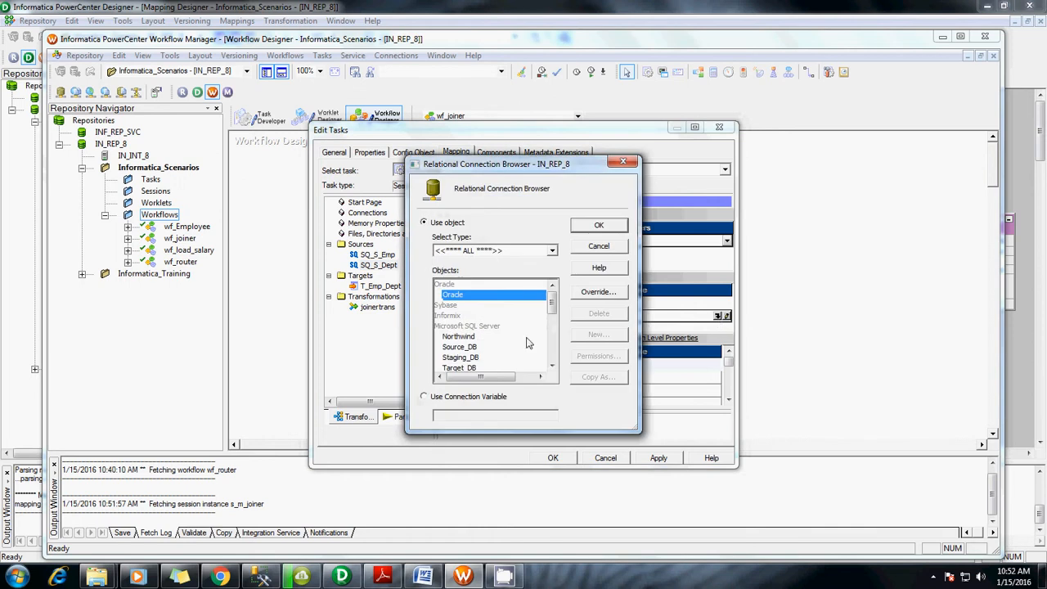
left_click(460, 357)
double_click(460, 357)
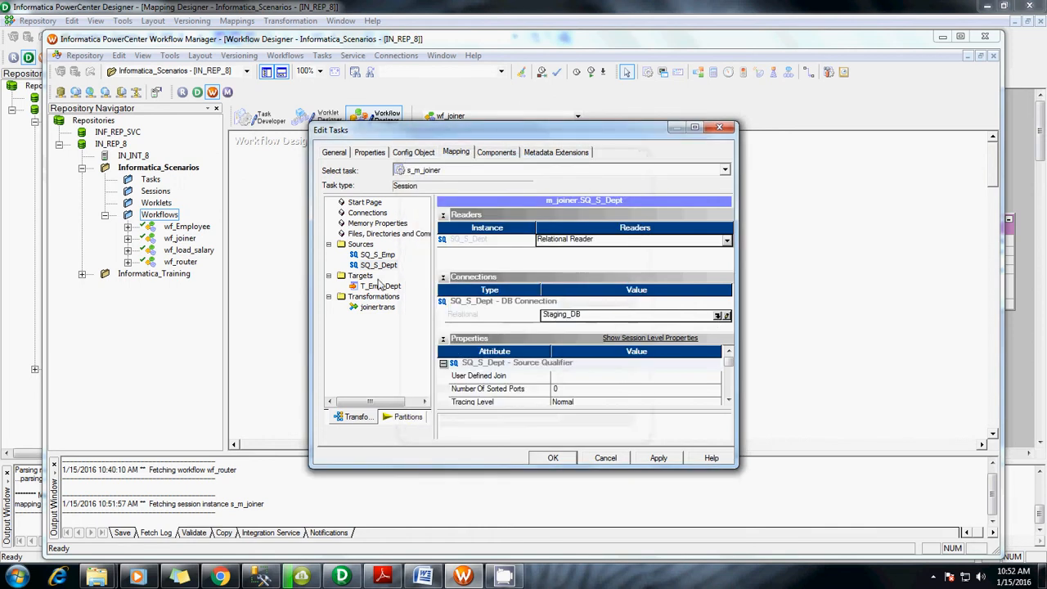
Set the relational connection of the T_Emp_Dept target to Target_DB.
left_click(381, 286)
left_click(723, 303)
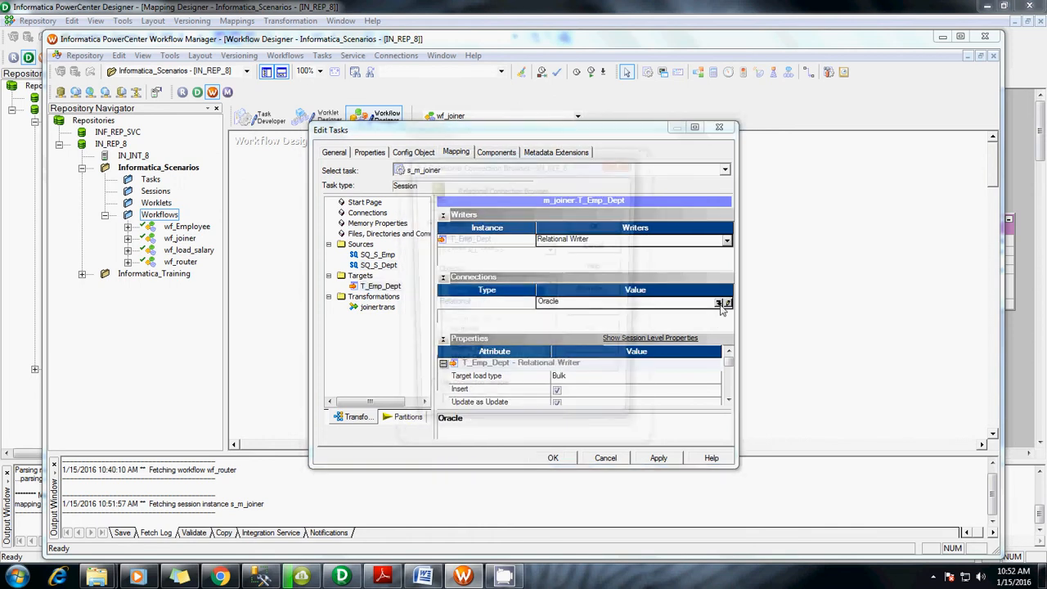
left_click(466, 368)
double_click(466, 368)
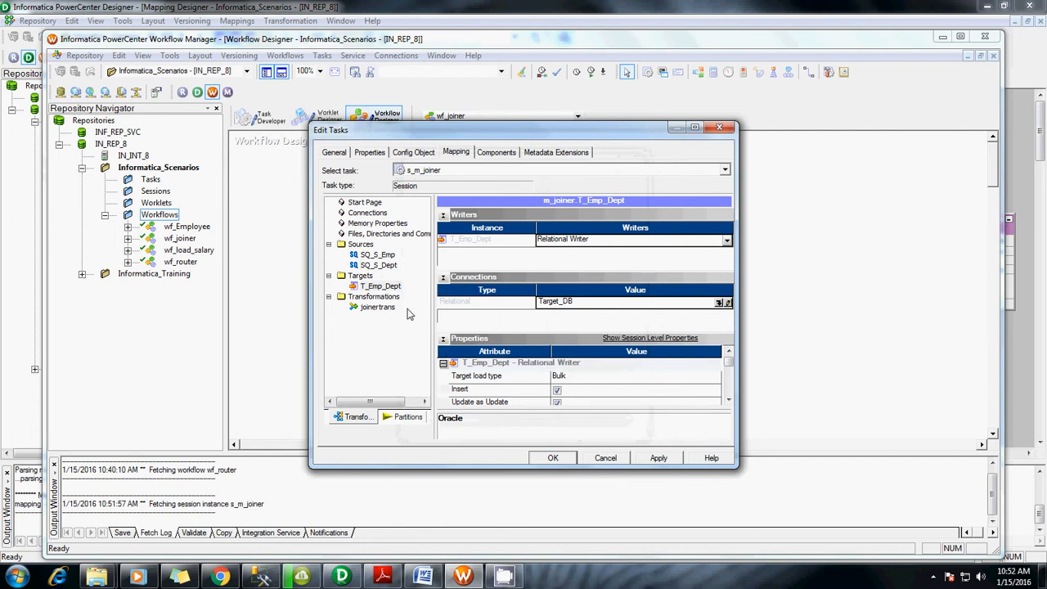
Review the joinertrans properties and the session's components, and accept the session settings.
left_click(377, 307)
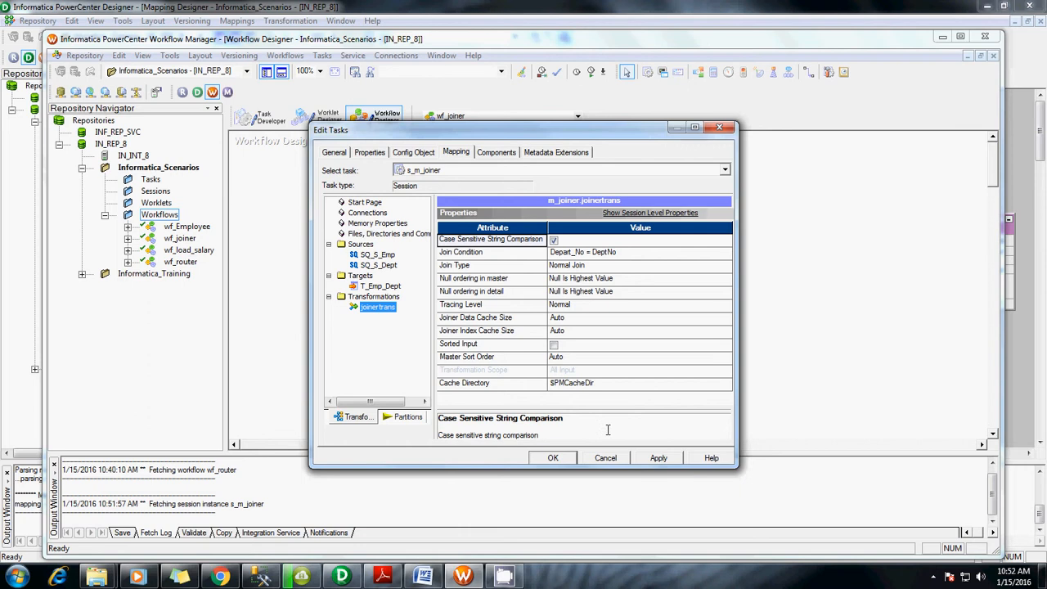
left_click(506, 156)
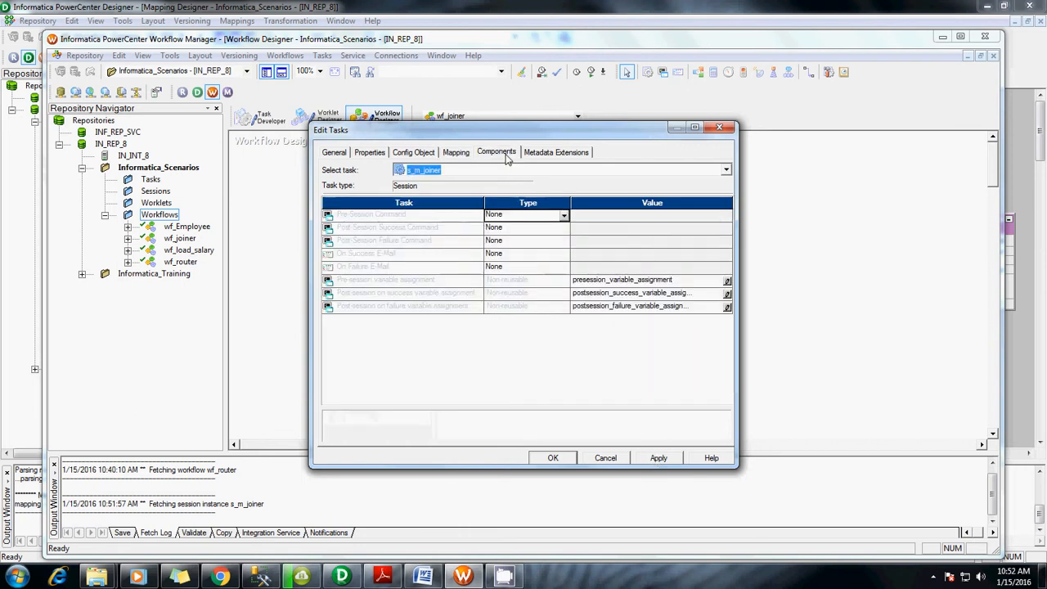
left_click(453, 154)
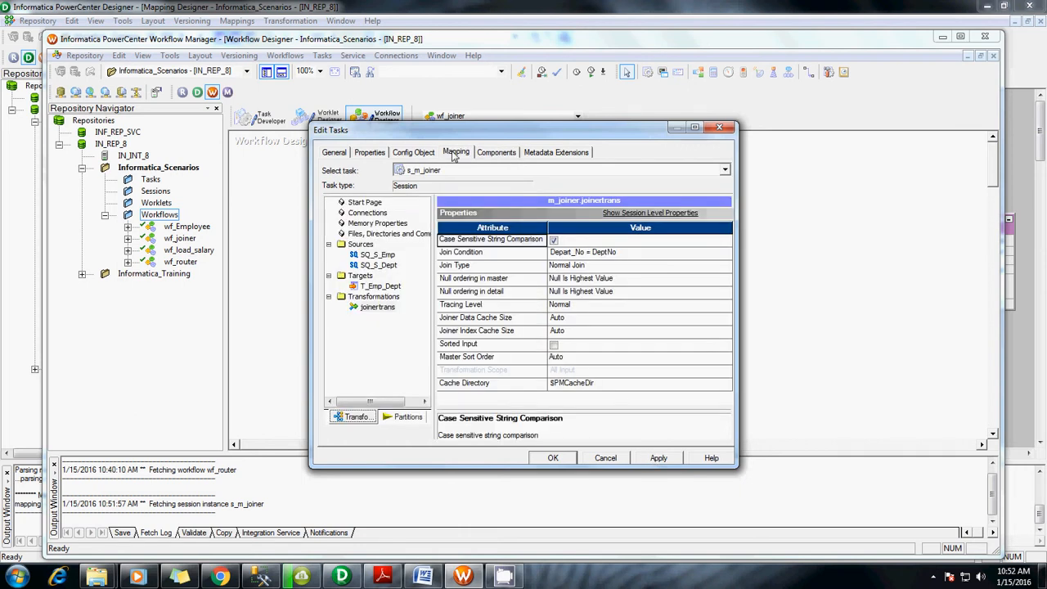
left_click(555, 460)
Validate the wf_joiner workflow and save it to the repository.
left_click(282, 54)
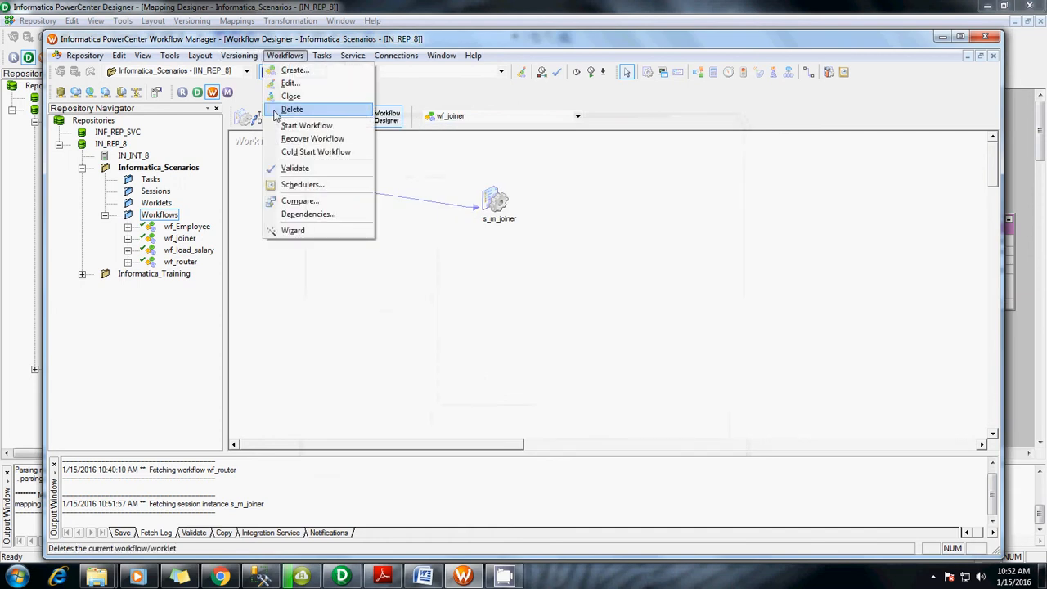
left_click(294, 167)
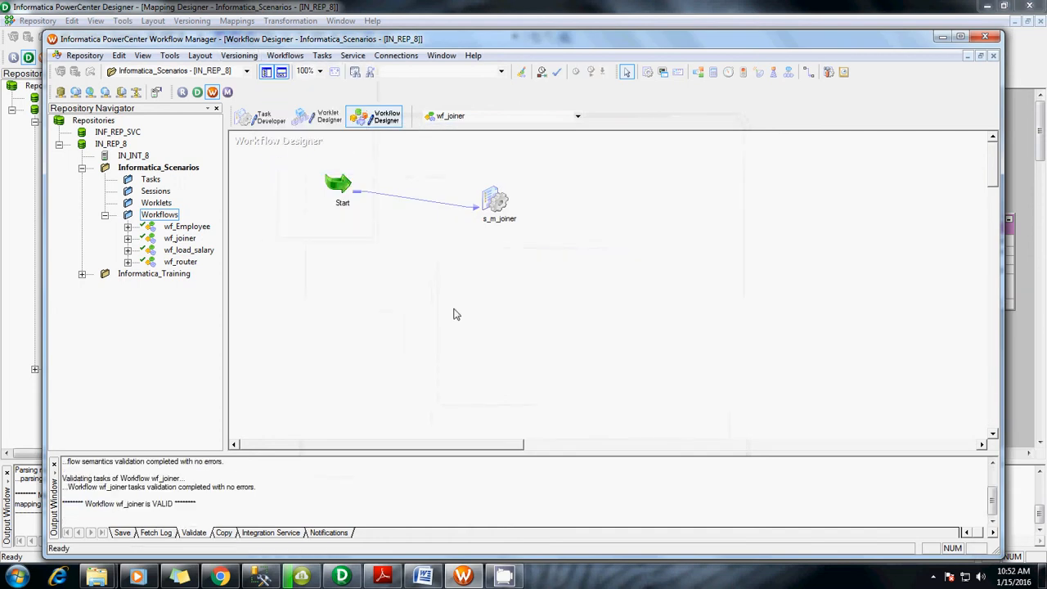
key("ctrl+s")
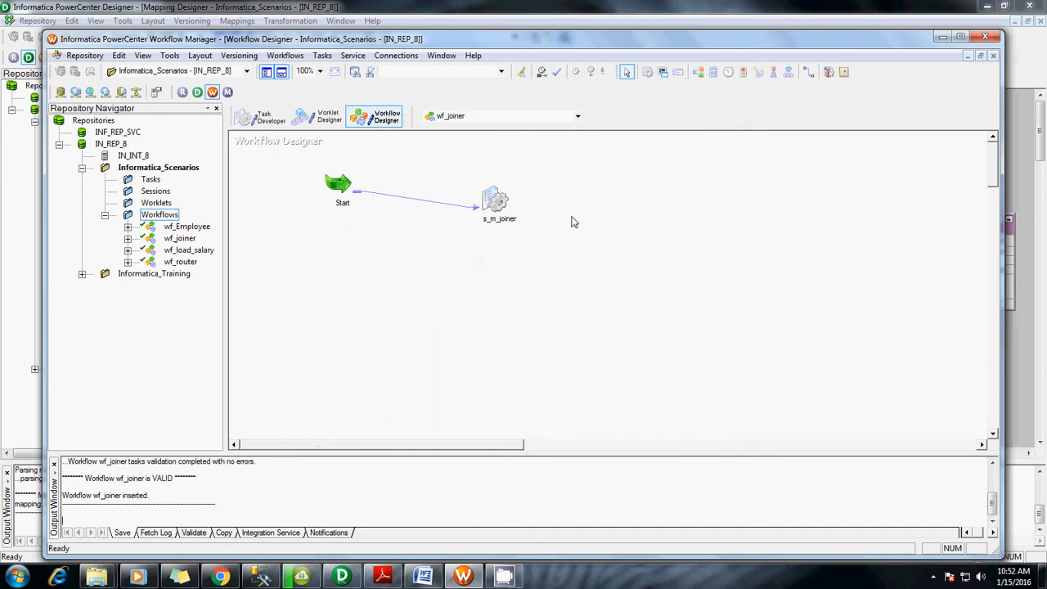
Start the wf_joiner workflow and open the Workflow Monitor.
left_click(591, 73)
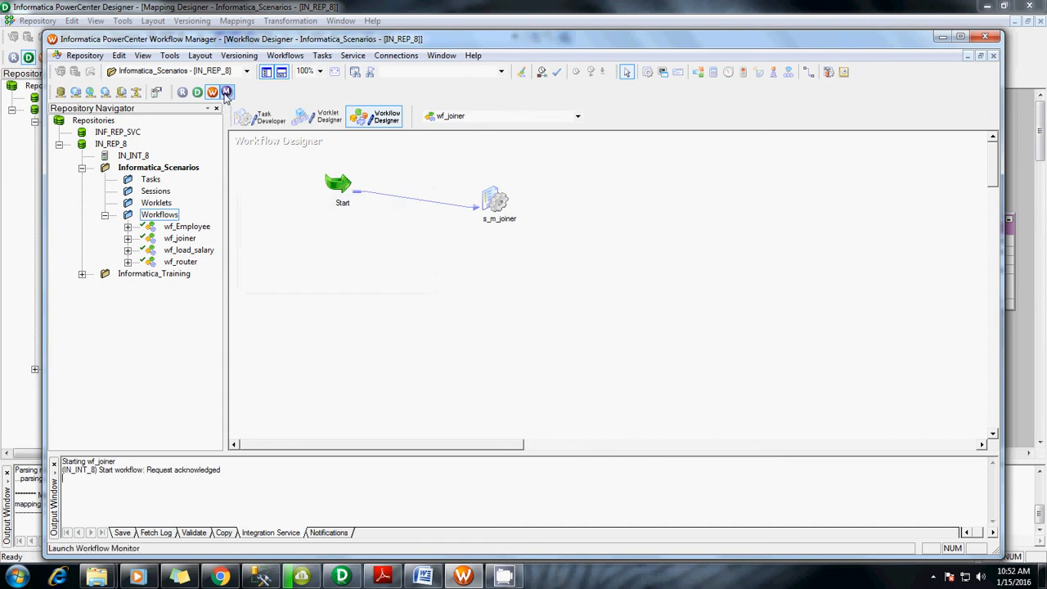
left_click(228, 92)
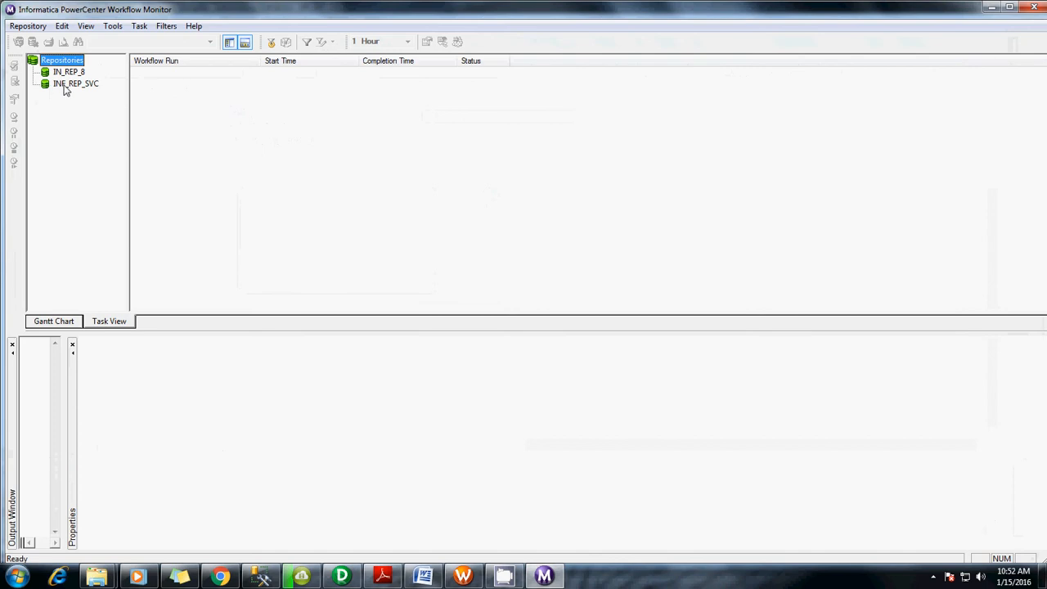
Connect to the IN_REP_8 repository, entering the account password.
left_click(67, 73)
right_click(67, 73)
left_click(93, 85)
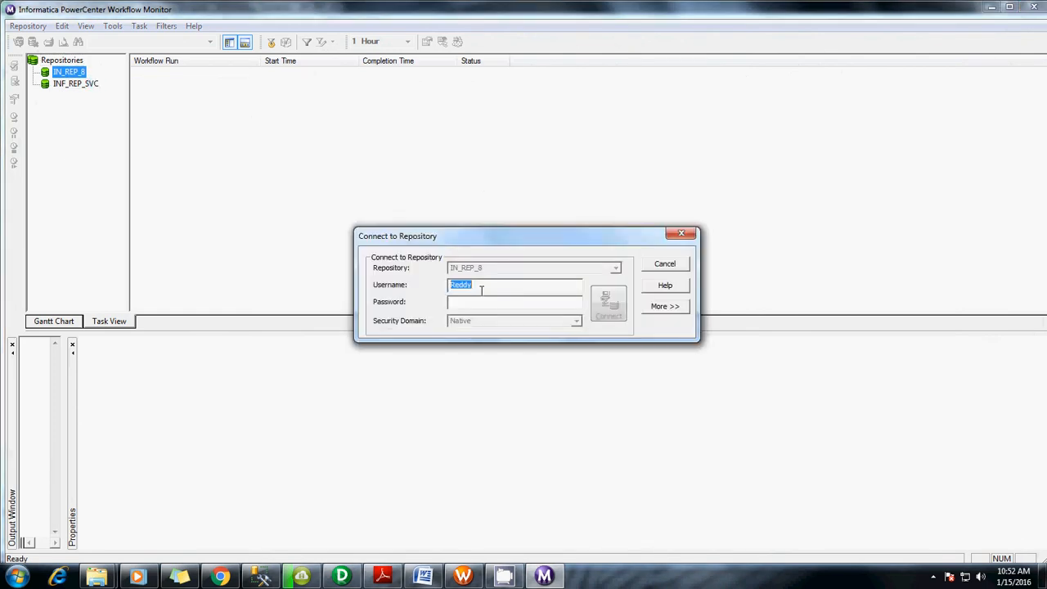
left_click(478, 301)
type("*******")
left_click(601, 309)
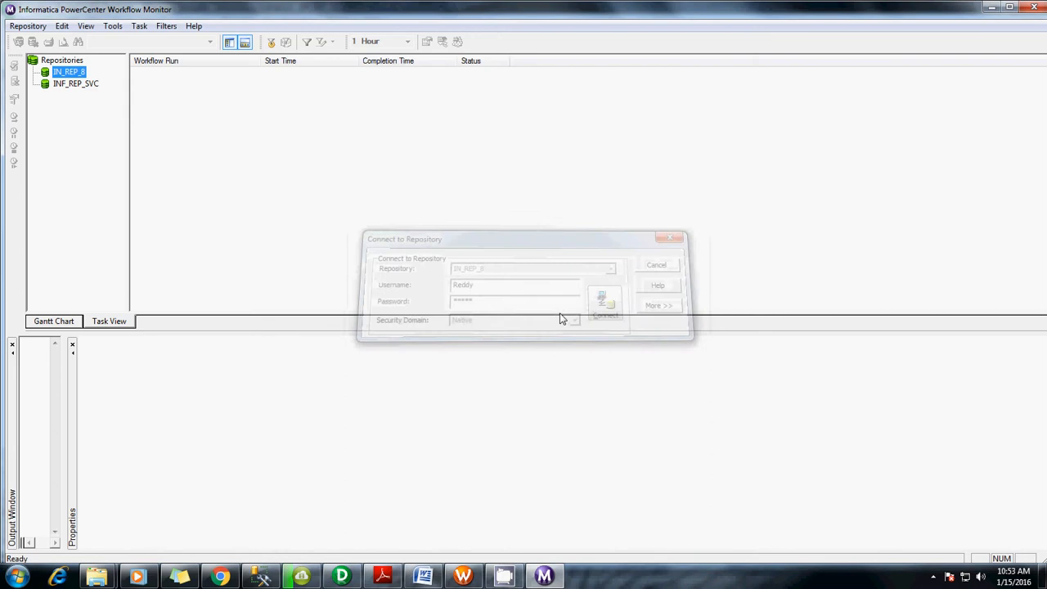
Connect to the IN_INT_8 integration service to list its workflow runs.
left_click(82, 84)
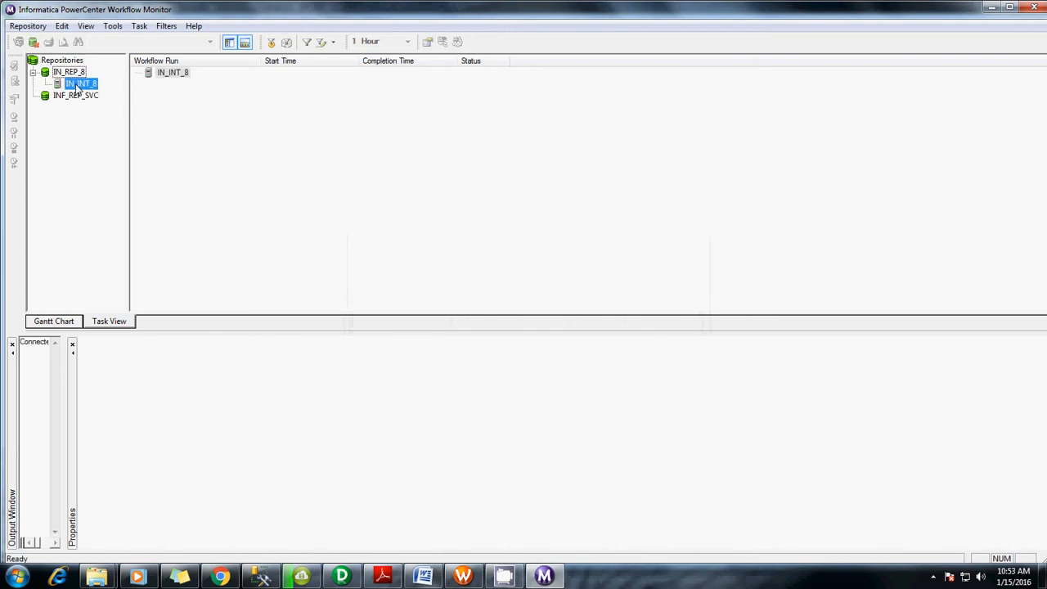
right_click(82, 84)
left_click(99, 93)
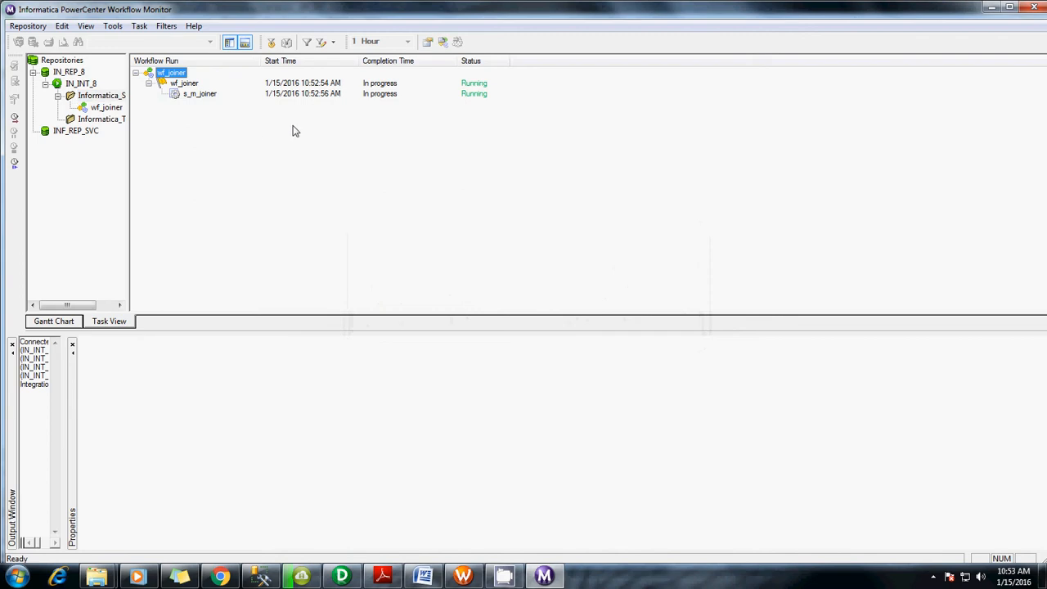
Open the run properties of the s_m_joiner session to examine its task details.
left_click(190, 95)
right_click(190, 94)
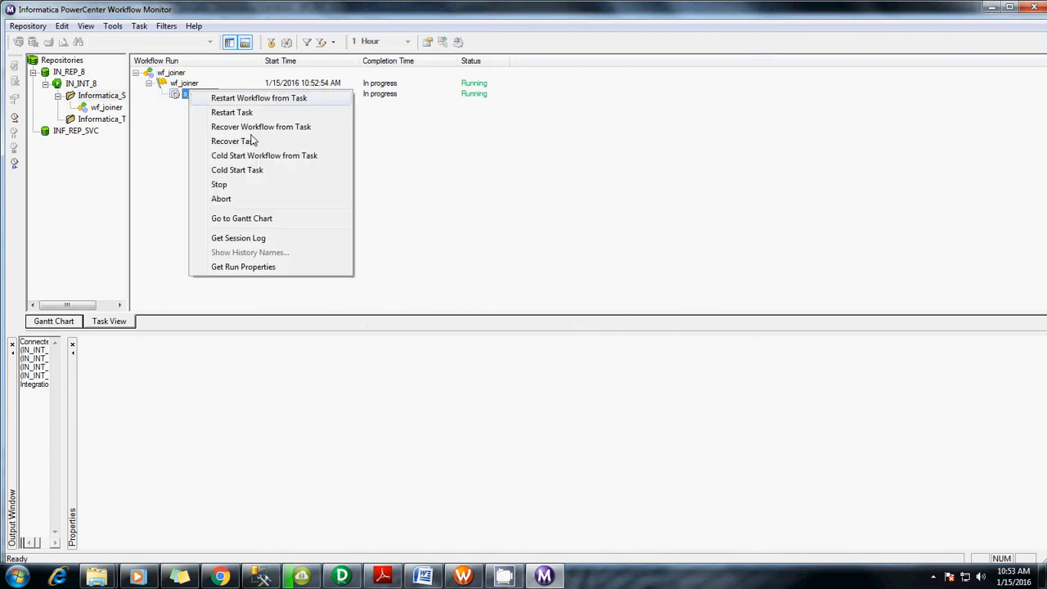
left_click(227, 272)
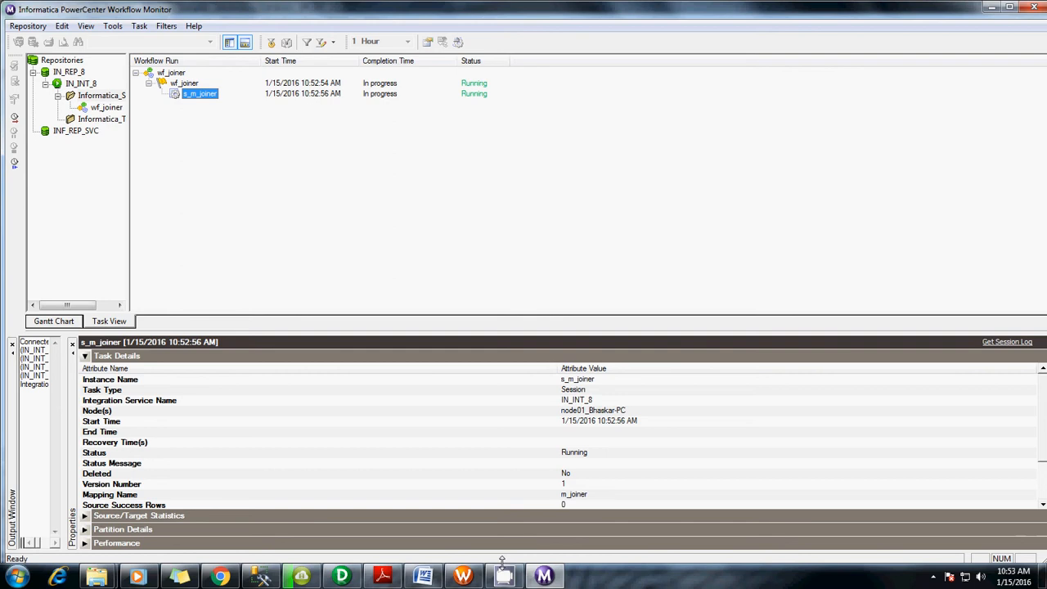
Switch to SQL Server Management Studio and run the Normal join query on S_Emp and S_Dept.
left_click(262, 577)
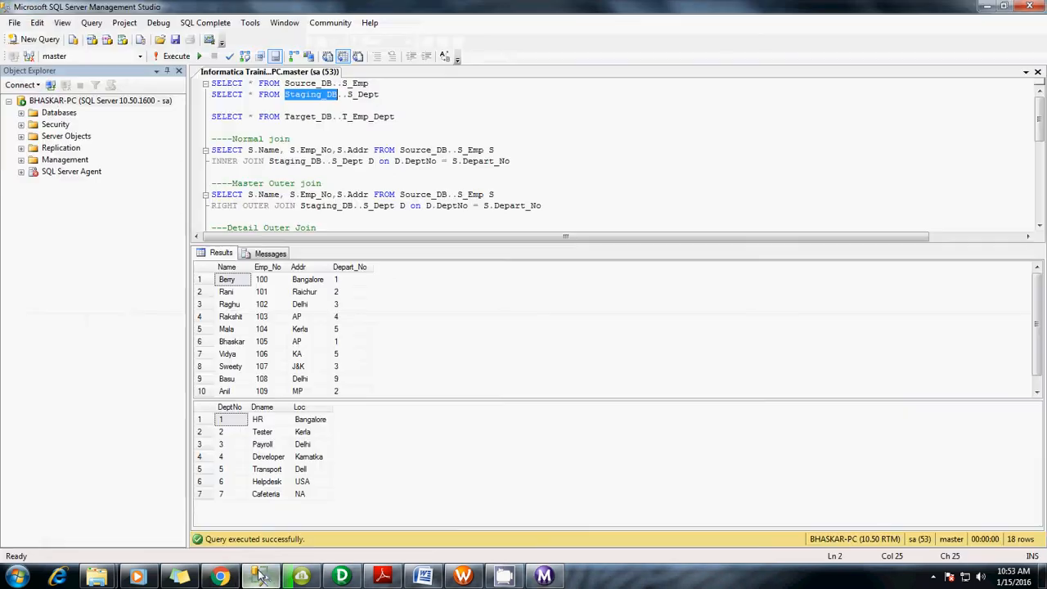
key("Down")
key("Down")
key("Down")
key("Down")
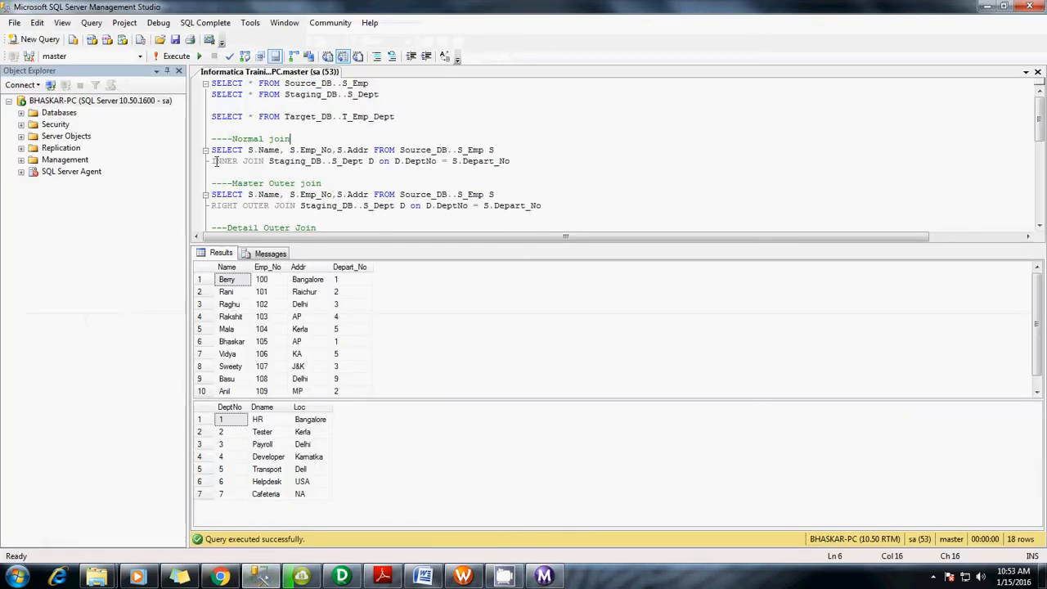
left_click_drag(214, 161, 266, 162)
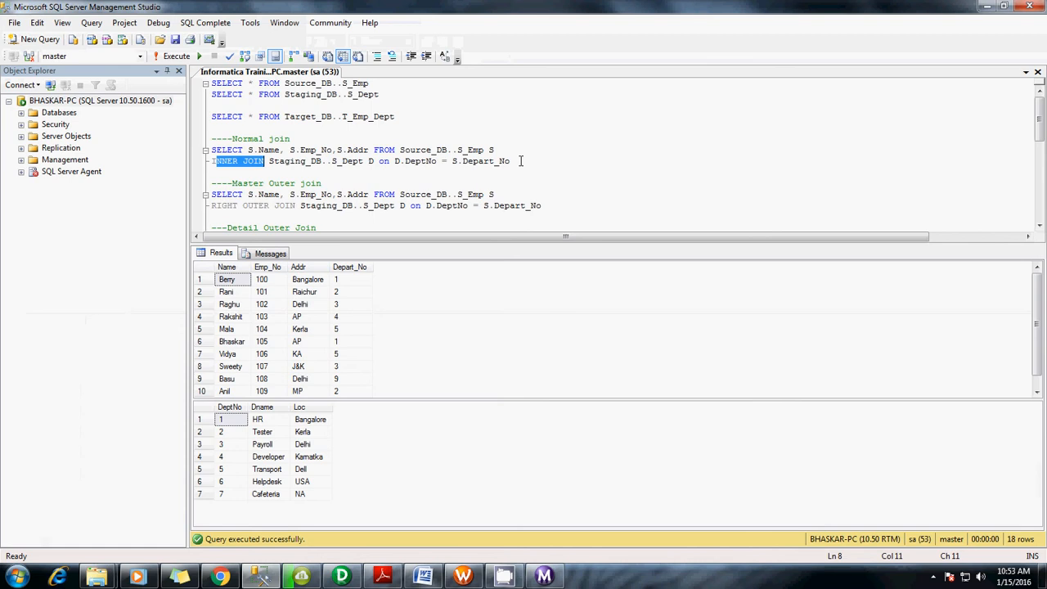
left_click_drag(509, 161, 182, 152)
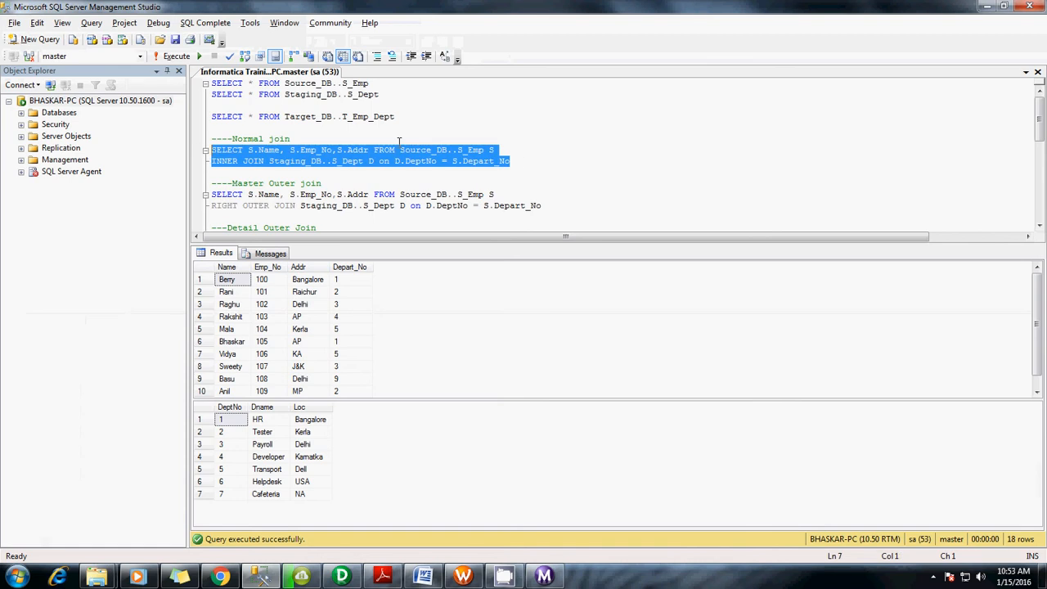
key("F5")
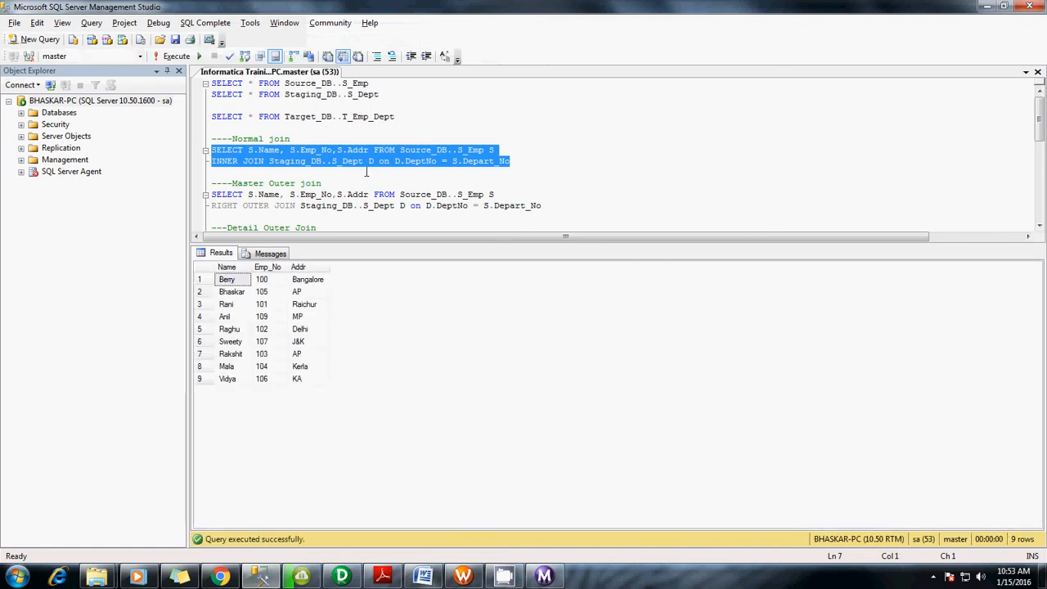
Run the SELECT on Target_DB..T_Emp_Dept, check the wf_joiner run status in the Workflow Monitor, and return to the query results.
left_click(595, 143)
left_click_drag(396, 116, 208, 117)
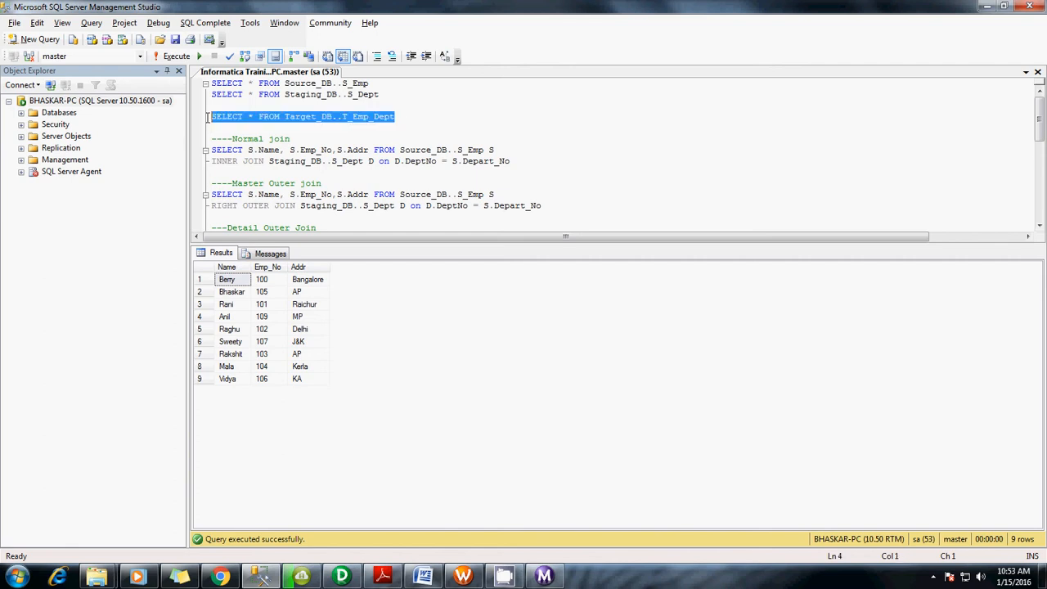
key("F5")
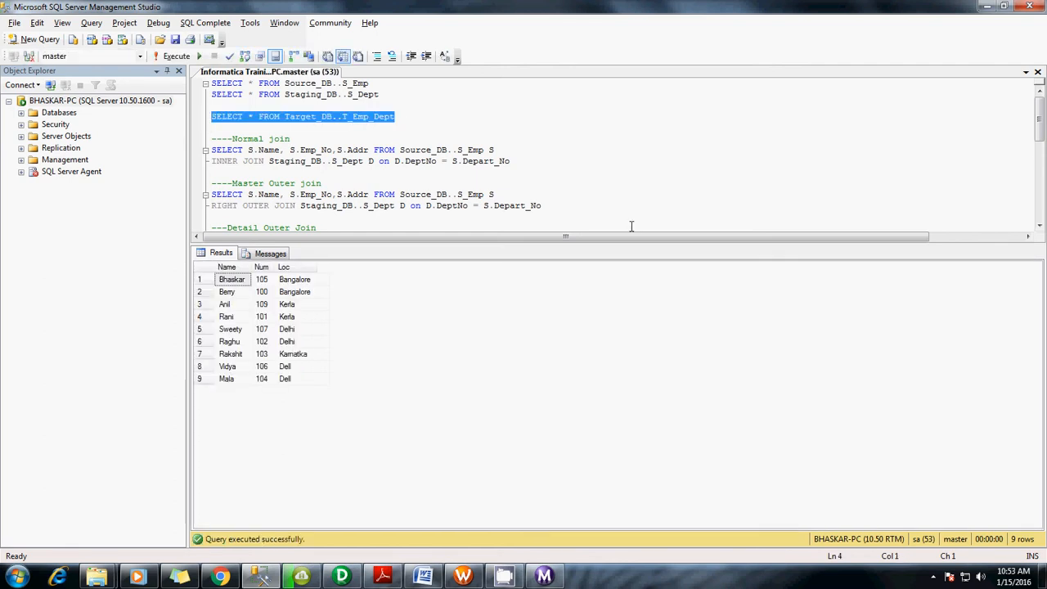
key("alt+Tab")
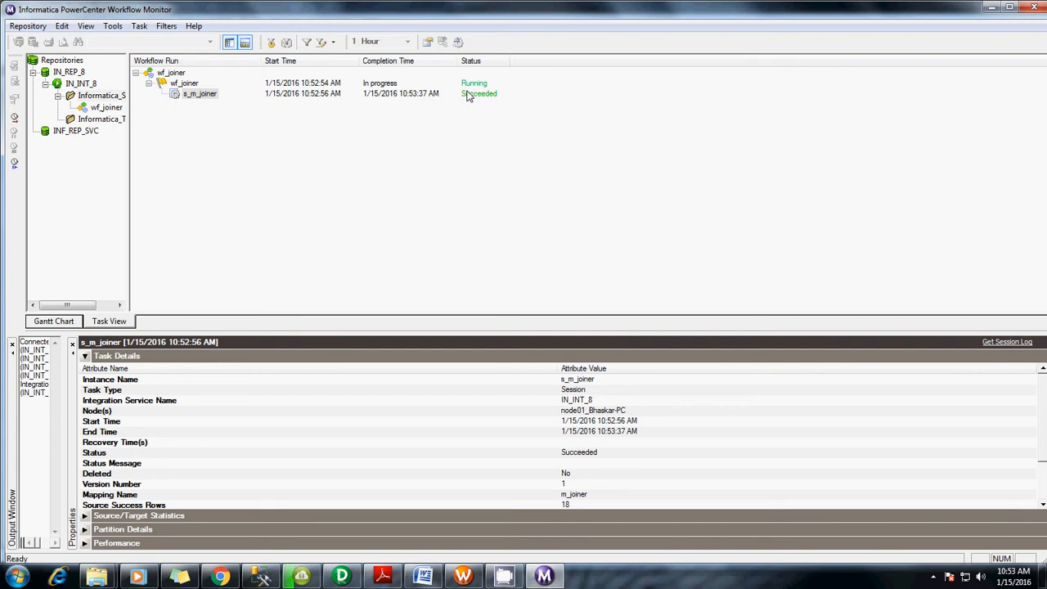
key("alt+Tab")
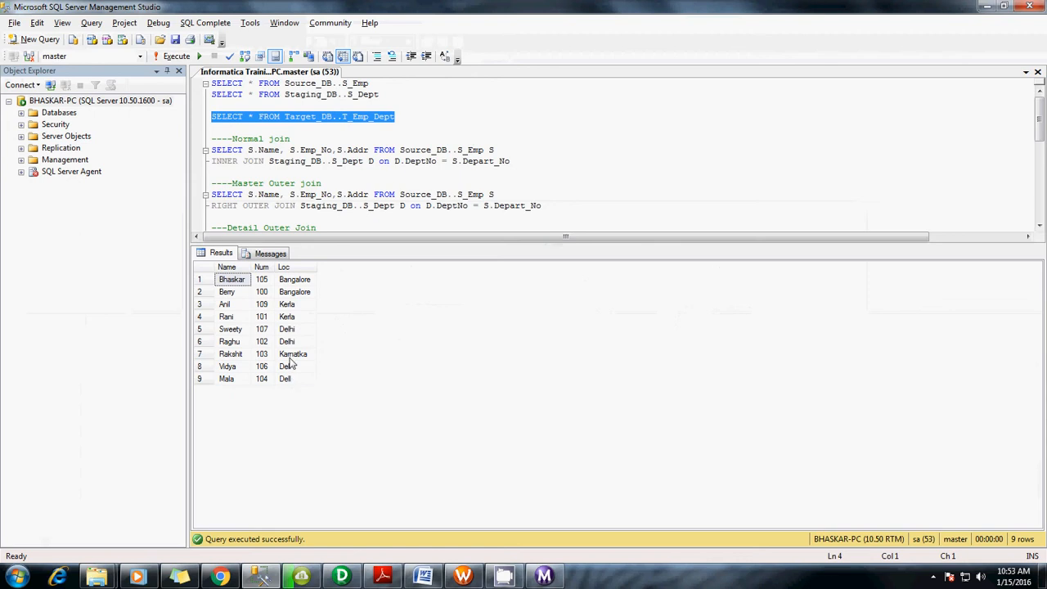
Rerun the Normal join query for comparison with the target rows, and recheck the wf_joiner status in the Workflow Monitor.
left_click_drag(510, 161, 211, 150)
key("F5")
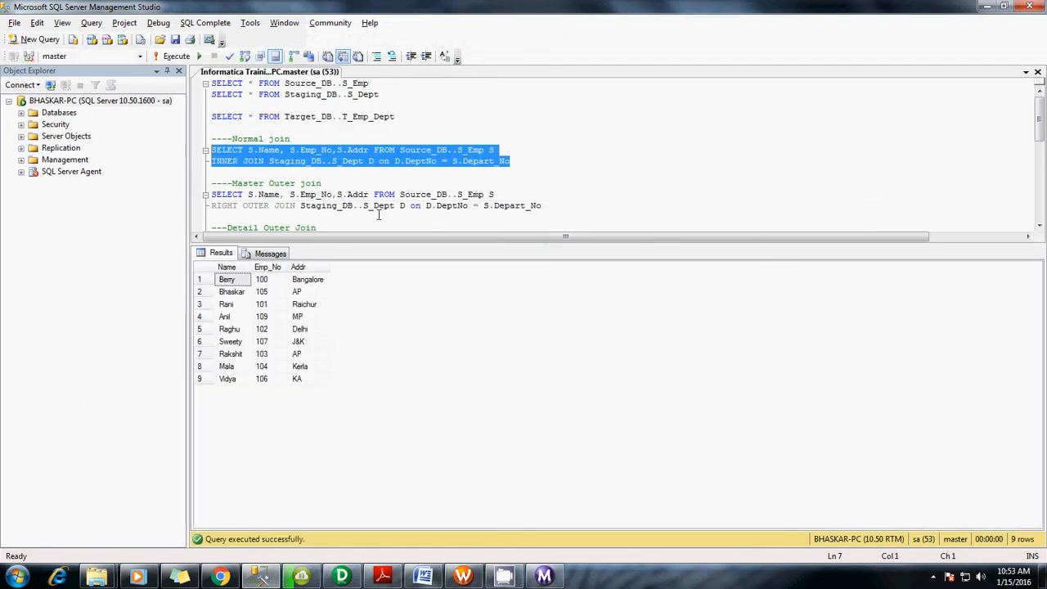
left_click(541, 173)
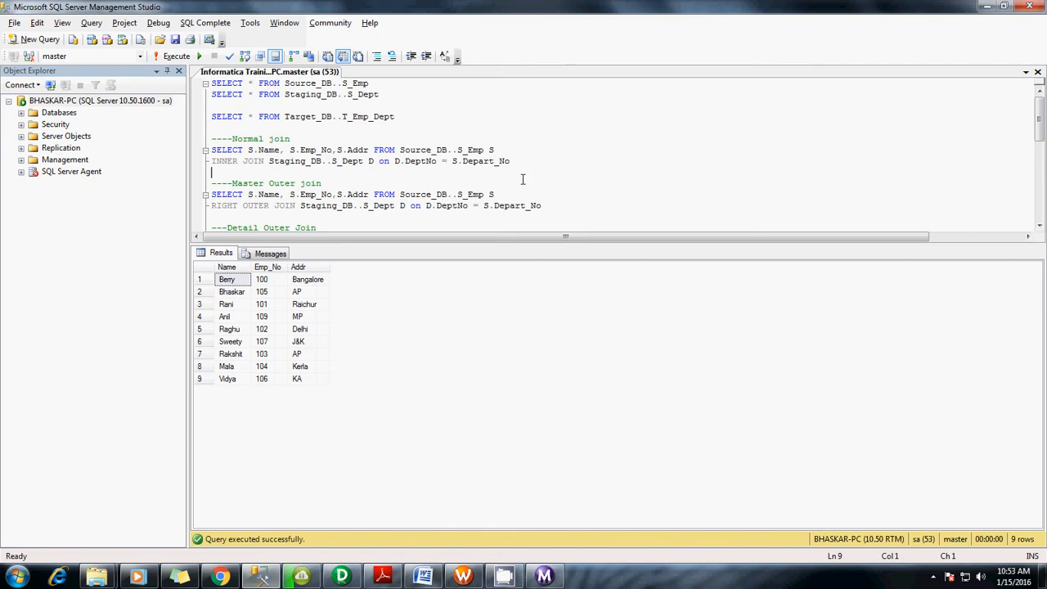
key("alt+Tab")
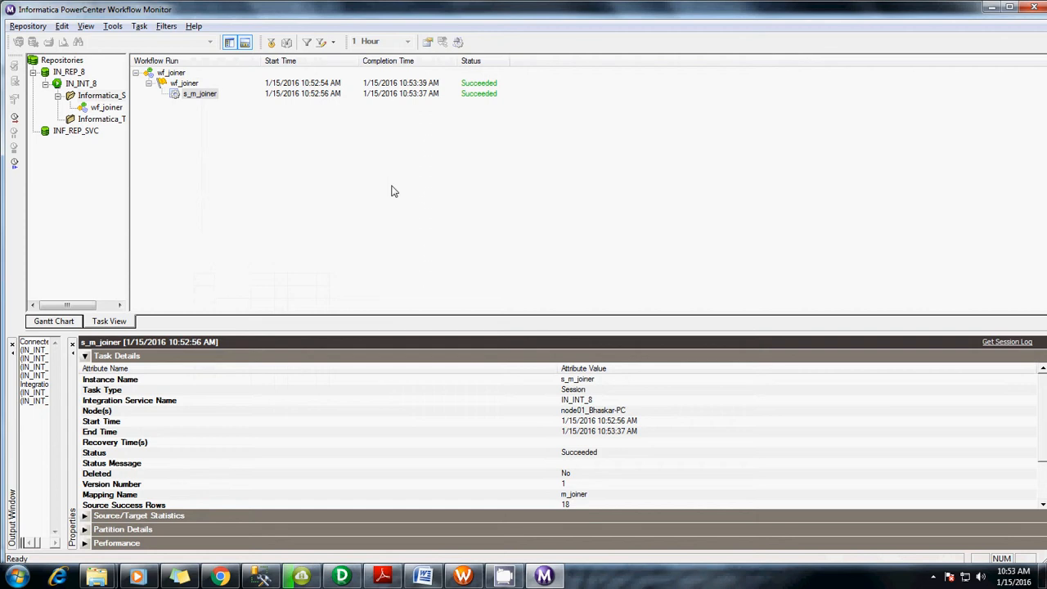
key("alt+Tab")
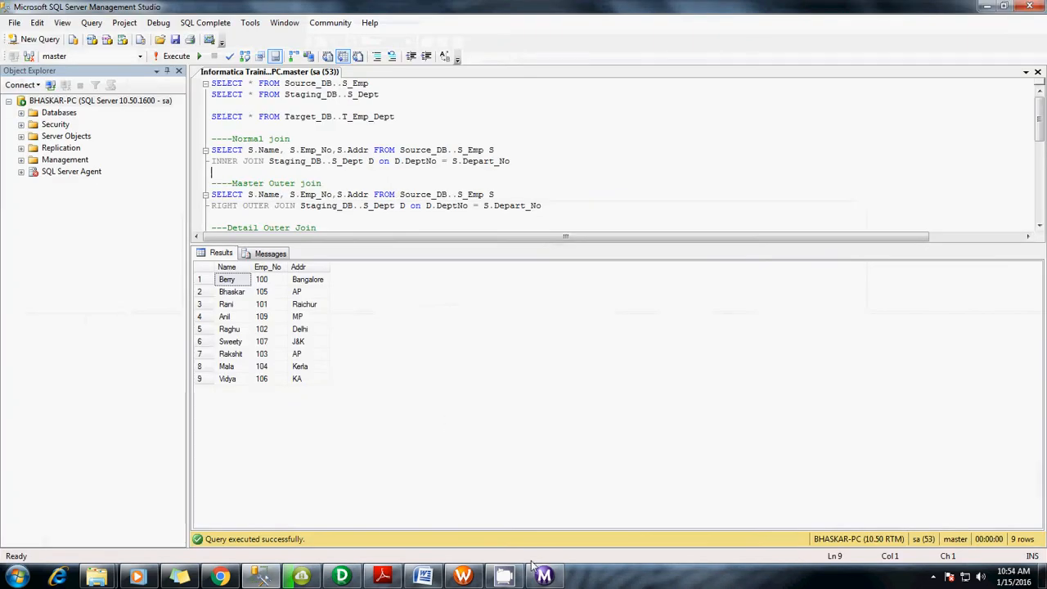
In PowerCenter Designer, set the joinertrans join type to Master Outer Join and save the m_joiner mapping.
left_click(342, 575)
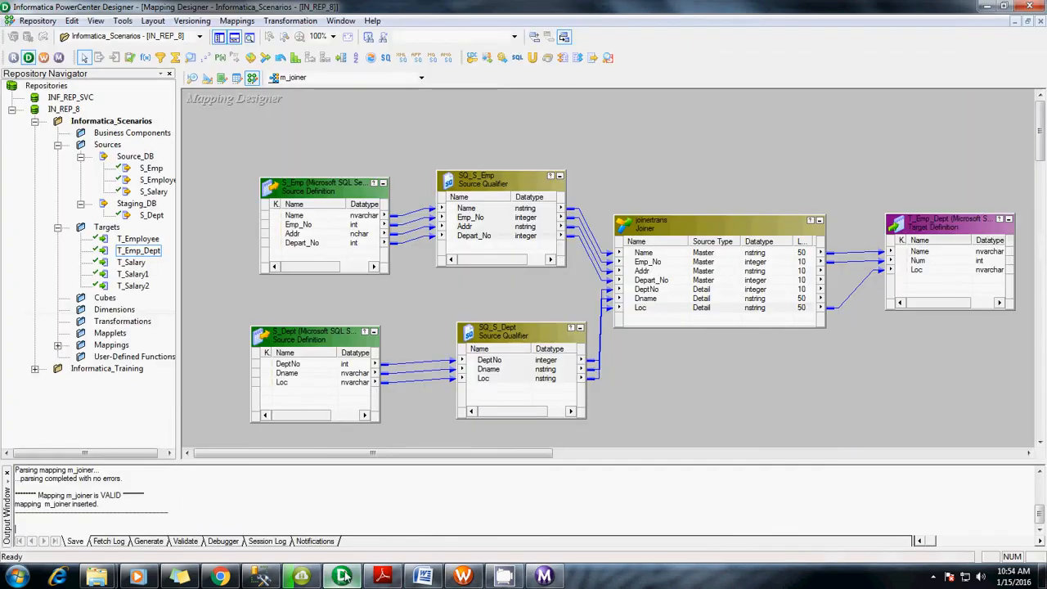
left_click(652, 319)
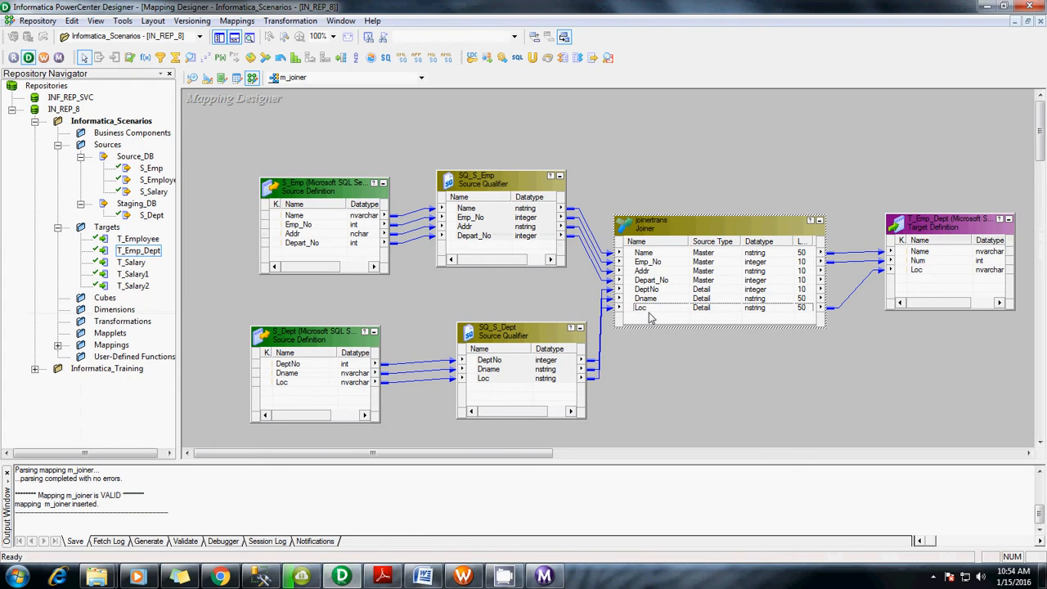
double_click(649, 312)
left_click(363, 150)
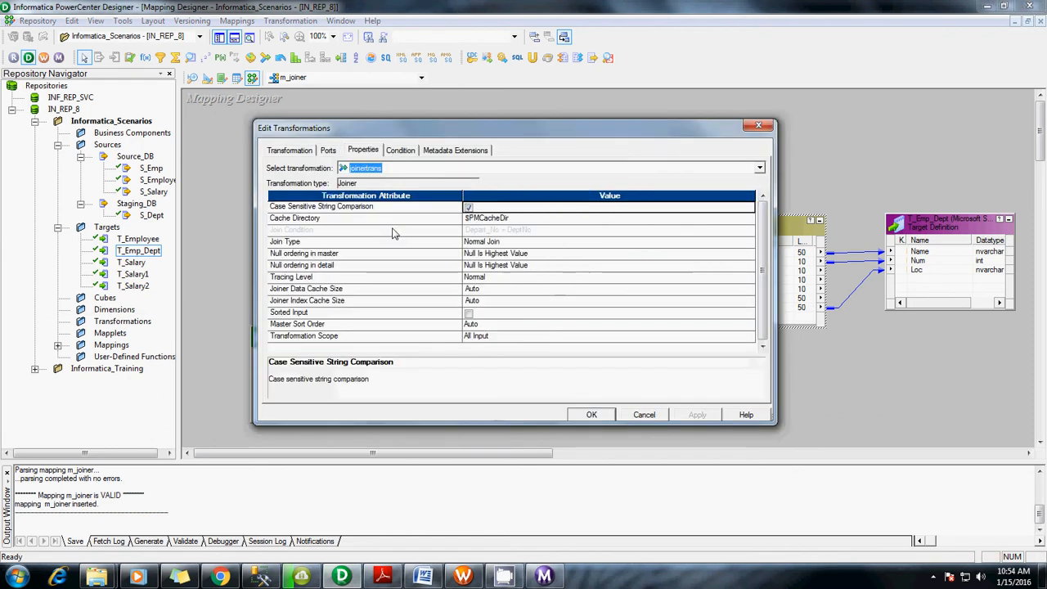
left_click(531, 242)
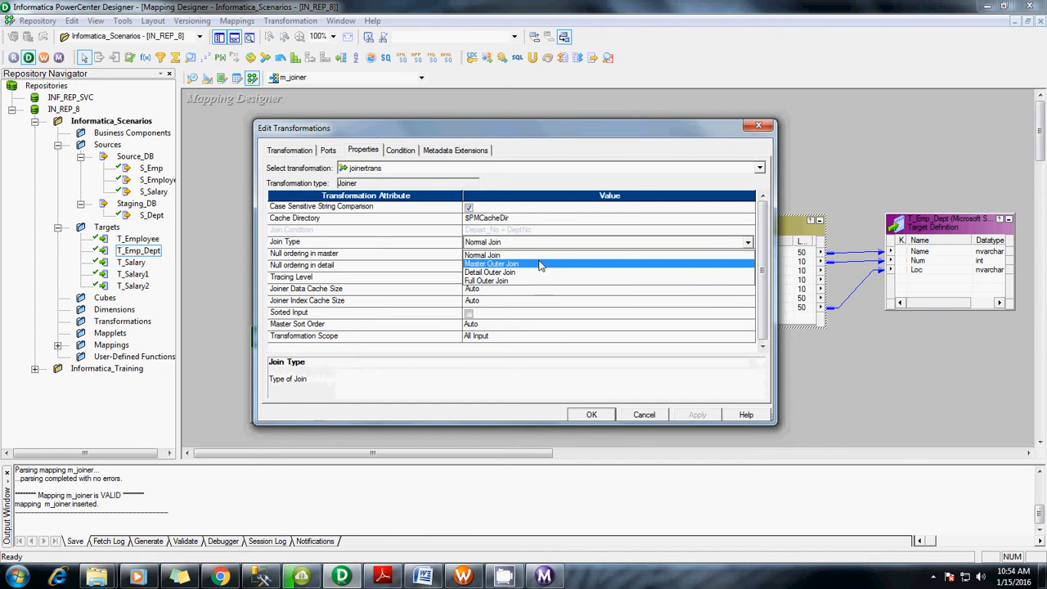
left_click(540, 265)
left_click(592, 416)
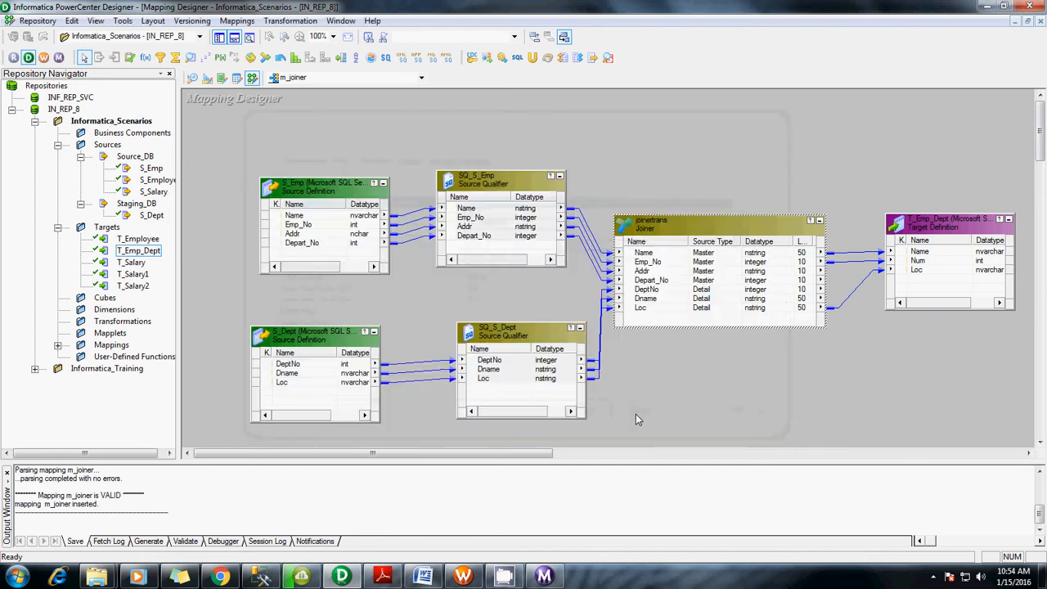
key("ctrl+s")
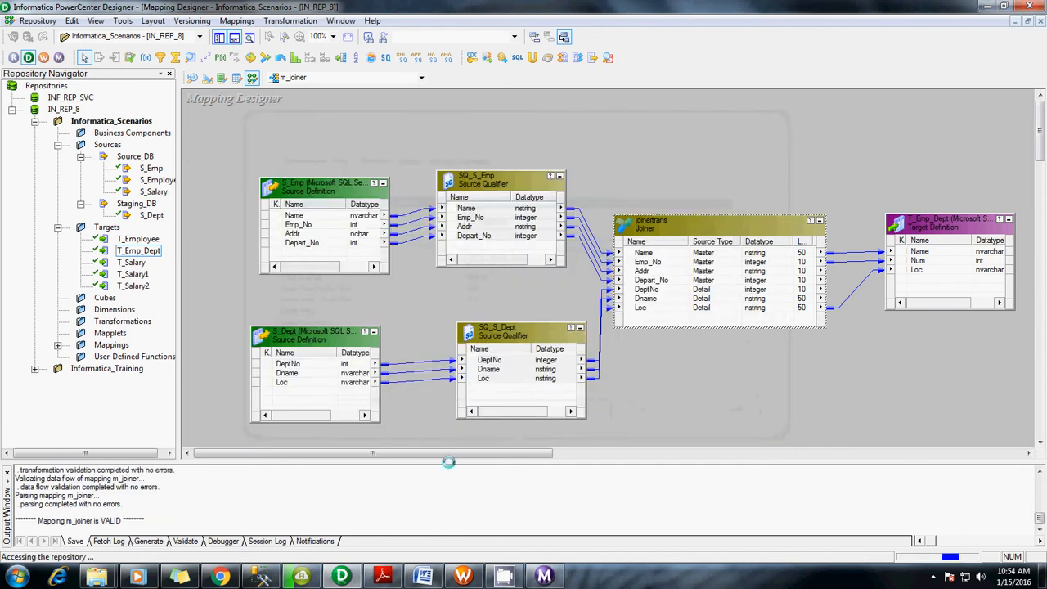
Switch to the Workflow Monitor and restart the s_m_joiner session to load with the new join type.
left_click(544, 576)
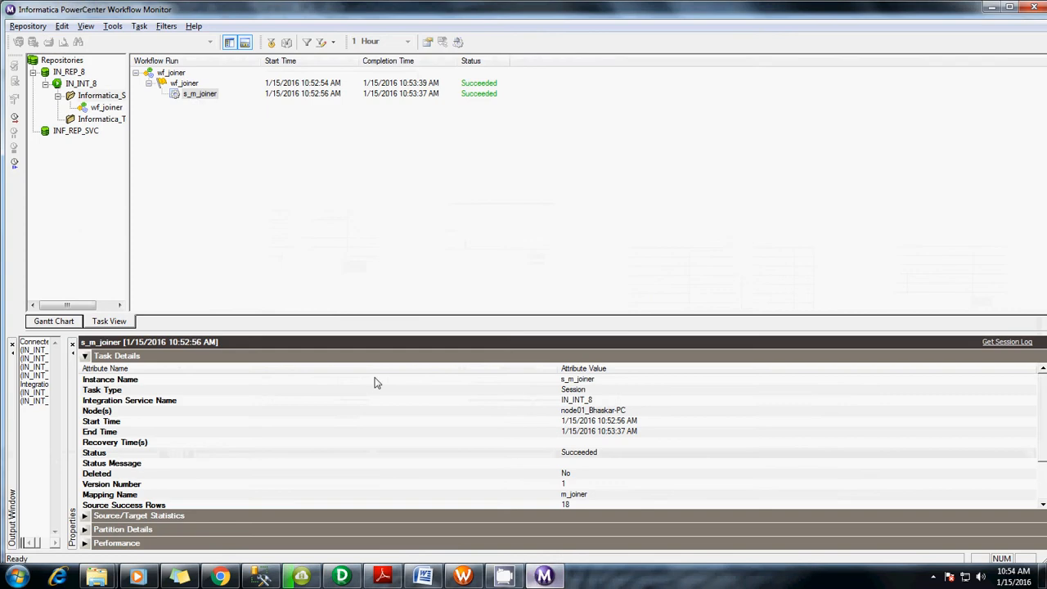
right_click(199, 95)
left_click(222, 120)
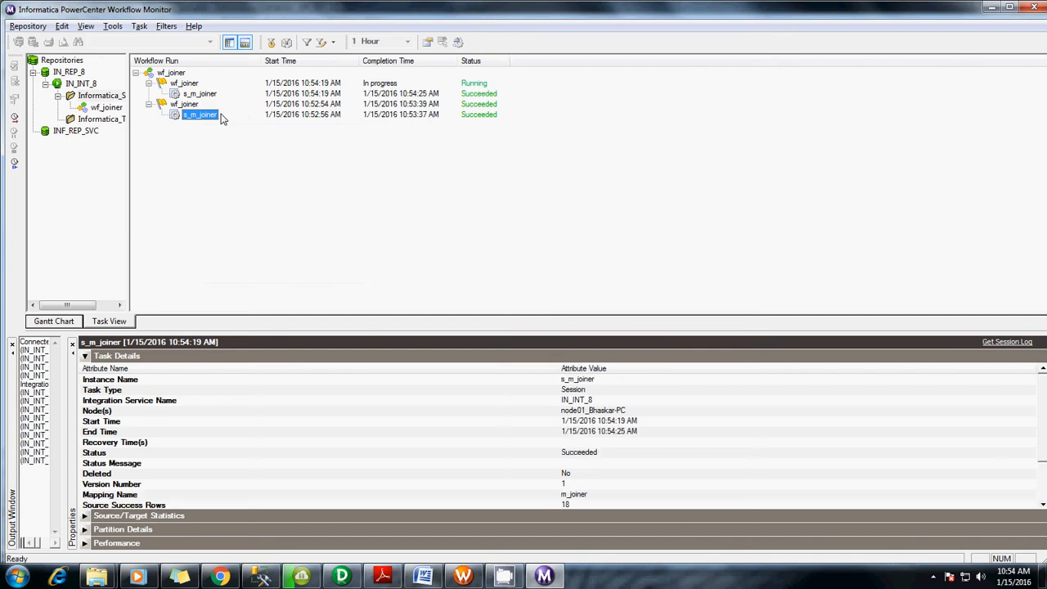
In SQL Server Management Studio, empty the target by executing TRUNCATE TABLE Target_DB..T_Emp_Dept.
left_click(261, 576)
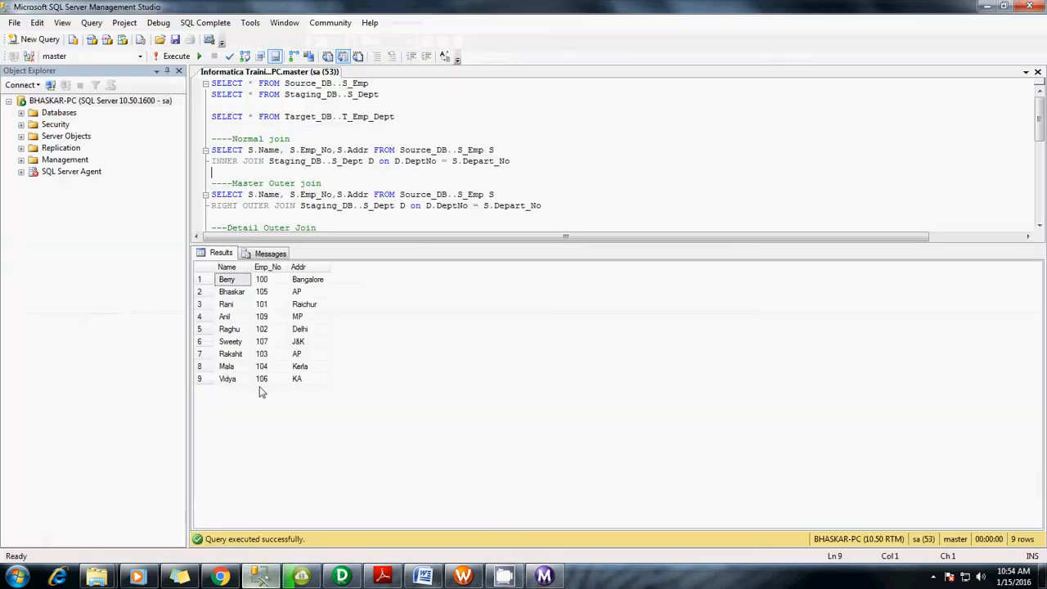
scroll(358, 194, "down", 4)
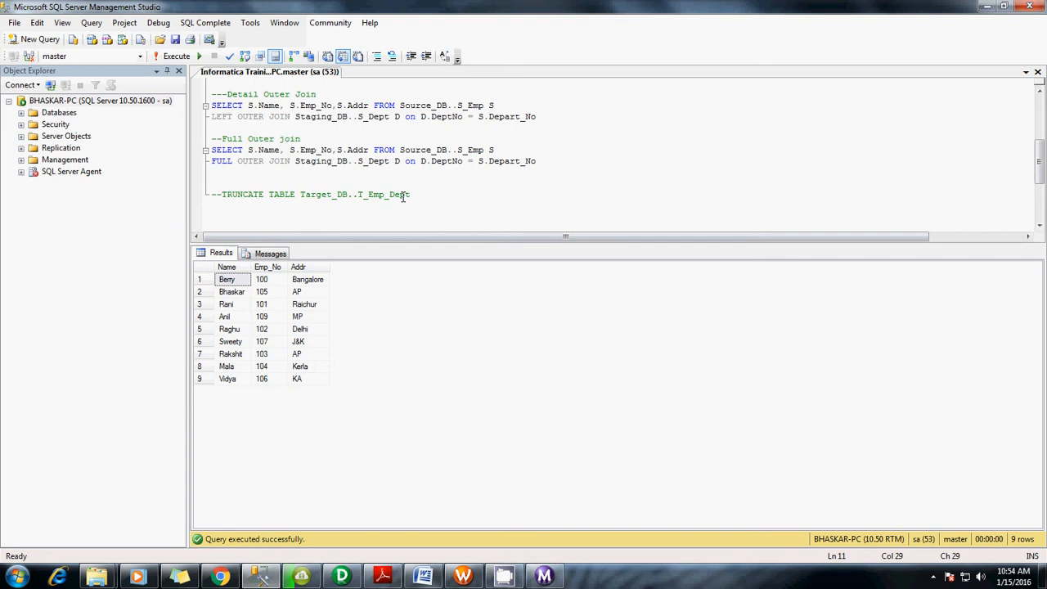
left_click_drag(412, 194, 219, 188)
key("F5")
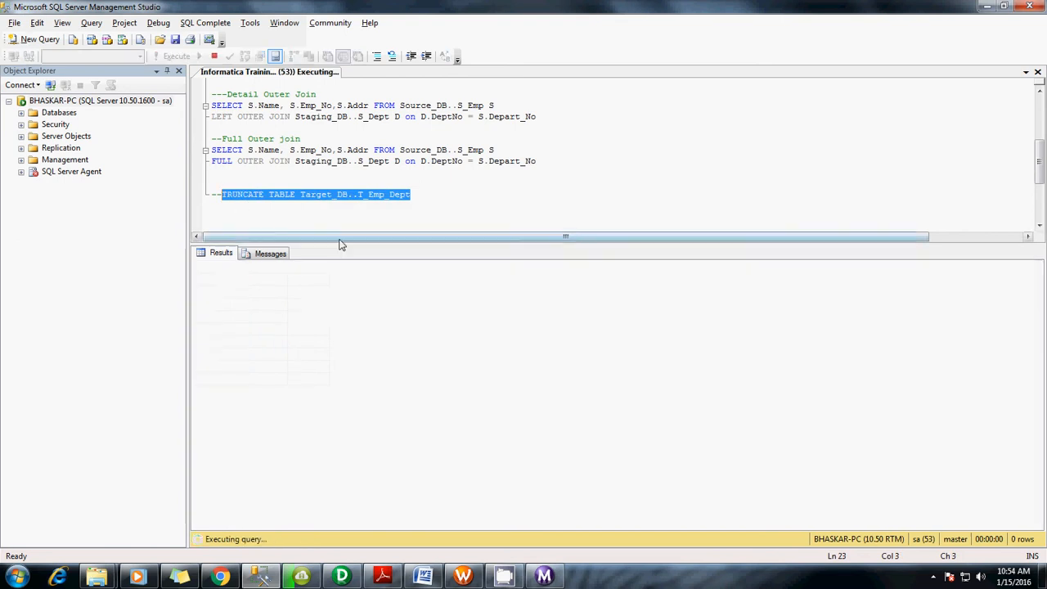
Return to the Workflow Monitor and restart the latest s_m_joiner session to reload the emptied target table.
key("alt+Tab")
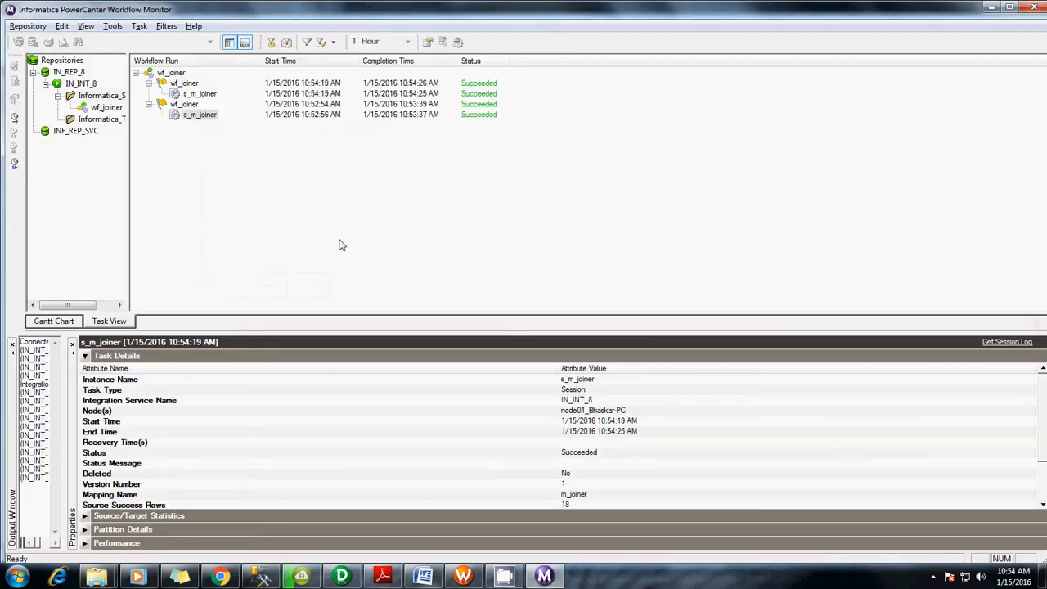
right_click(207, 98)
left_click(245, 114)
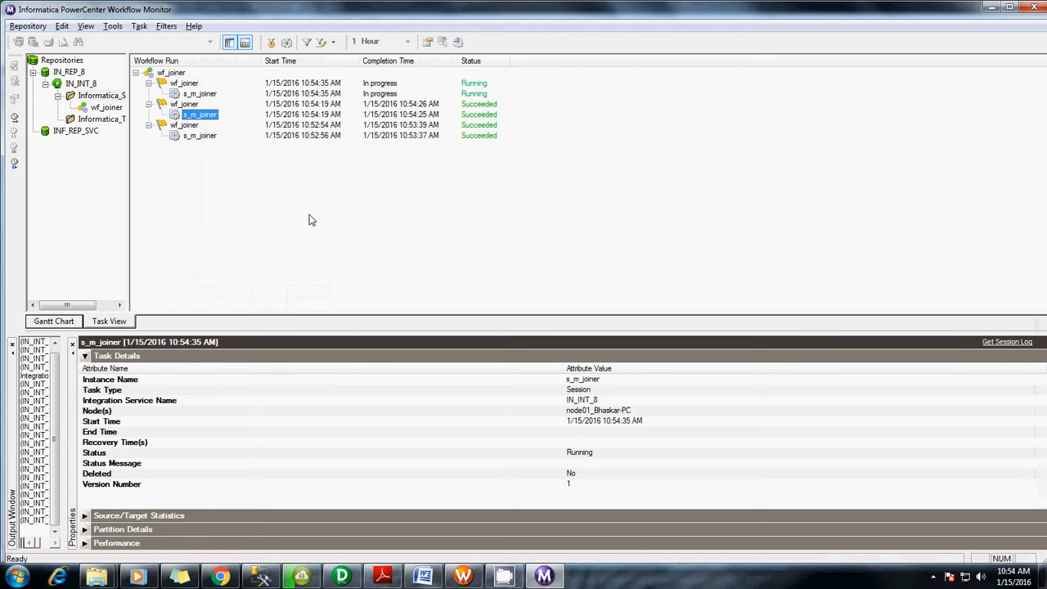
Back in SQL Server Management Studio, query Target_DB..T_Emp_Dept to examine the reloaded rows.
key("alt+Tab")
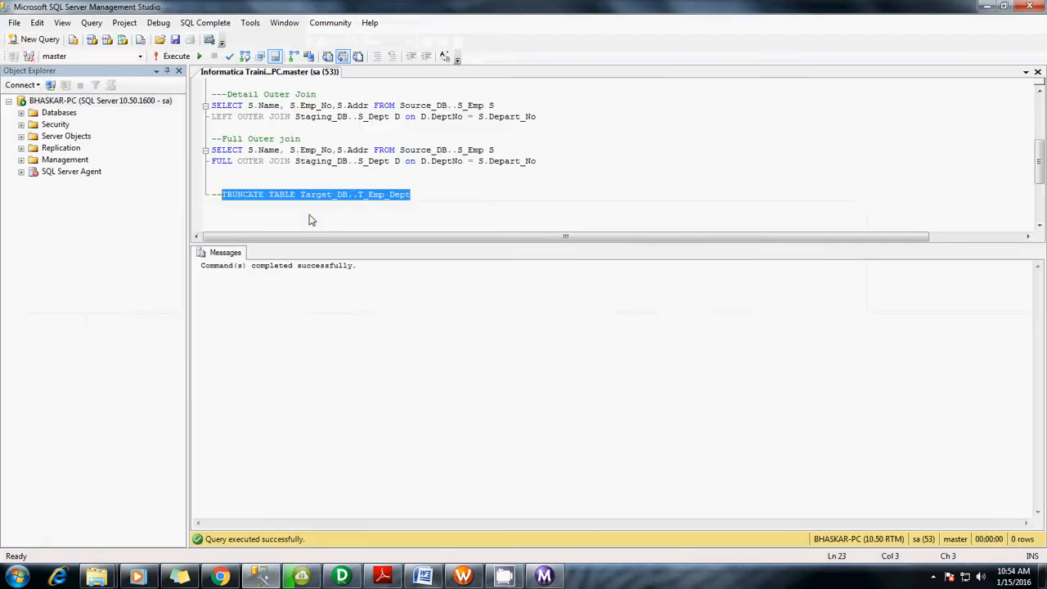
left_click(468, 194)
scroll(468, 194, "up", 4)
scroll(469, 194, "up", 1)
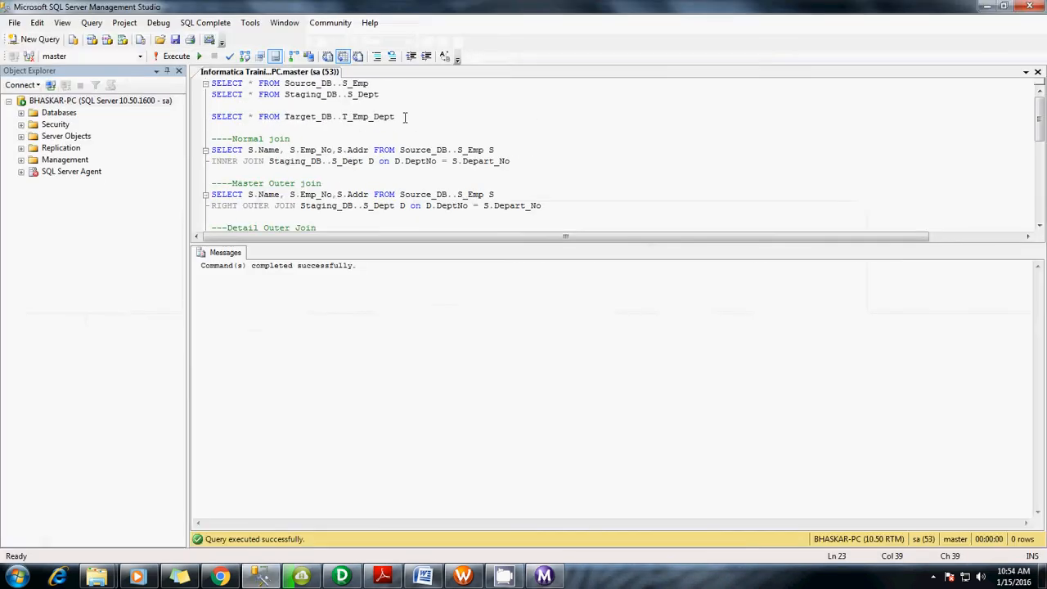
key("ctrl+r")
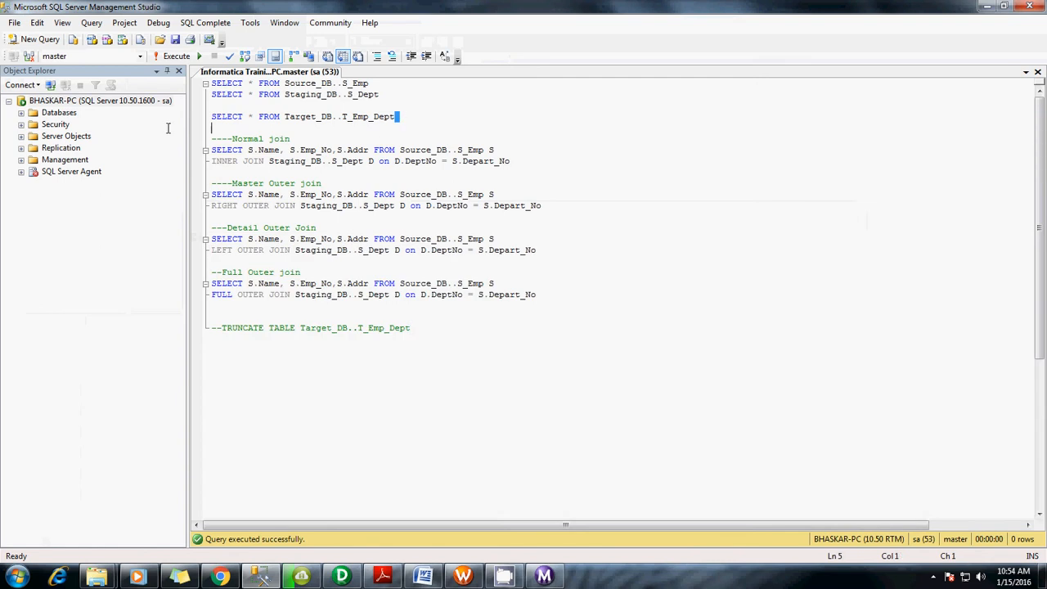
left_click_drag(400, 117, 163, 123)
key("F5")
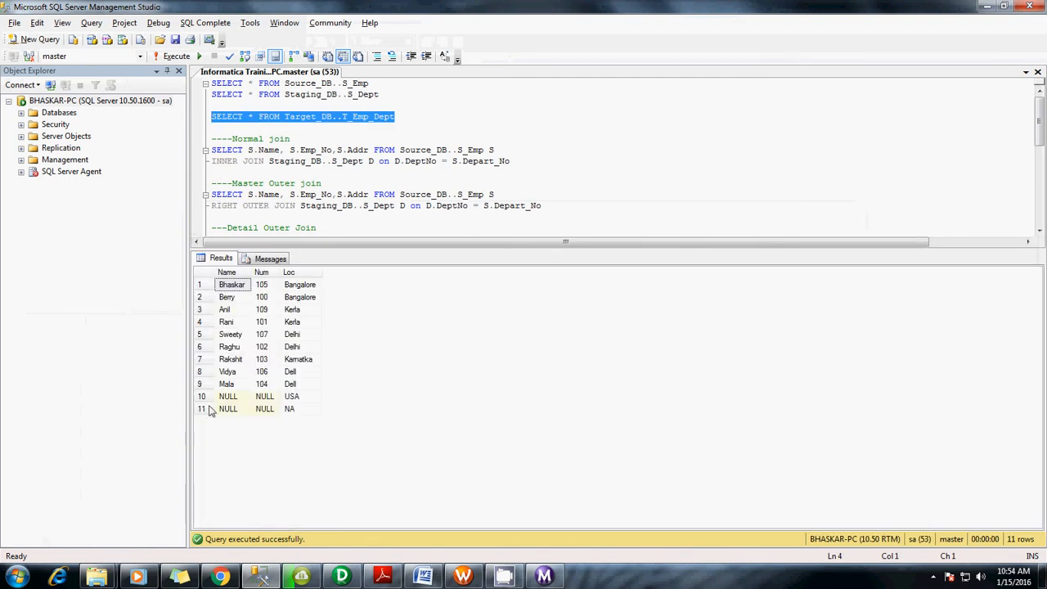
Run the Master Outer join query, which right-joins S_Emp to S_Dept, to compare it with the target rows.
left_click(583, 183)
left_click_drag(560, 206, 103, 196)
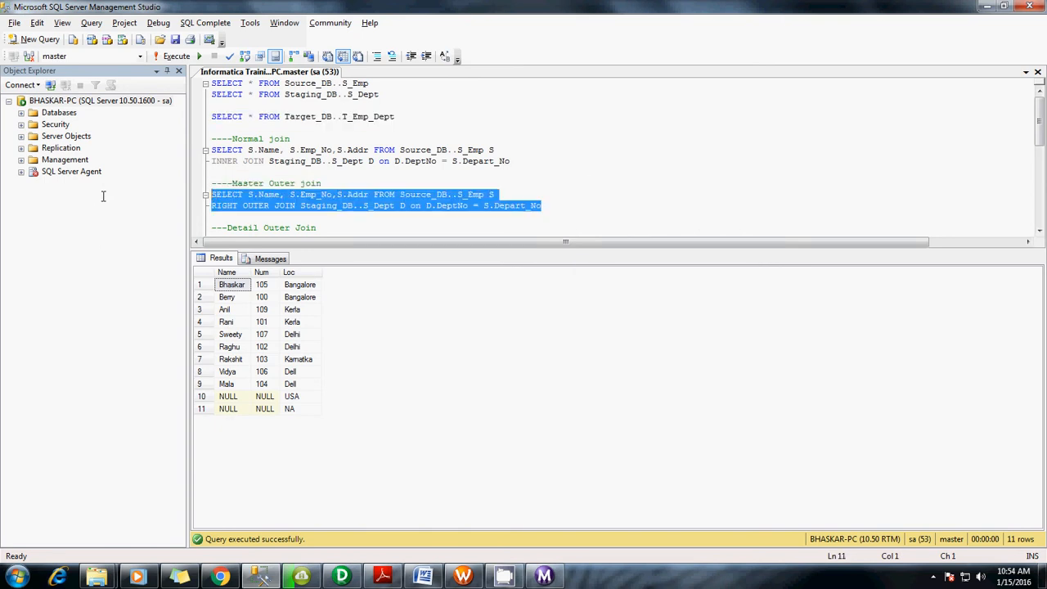
key("F5")
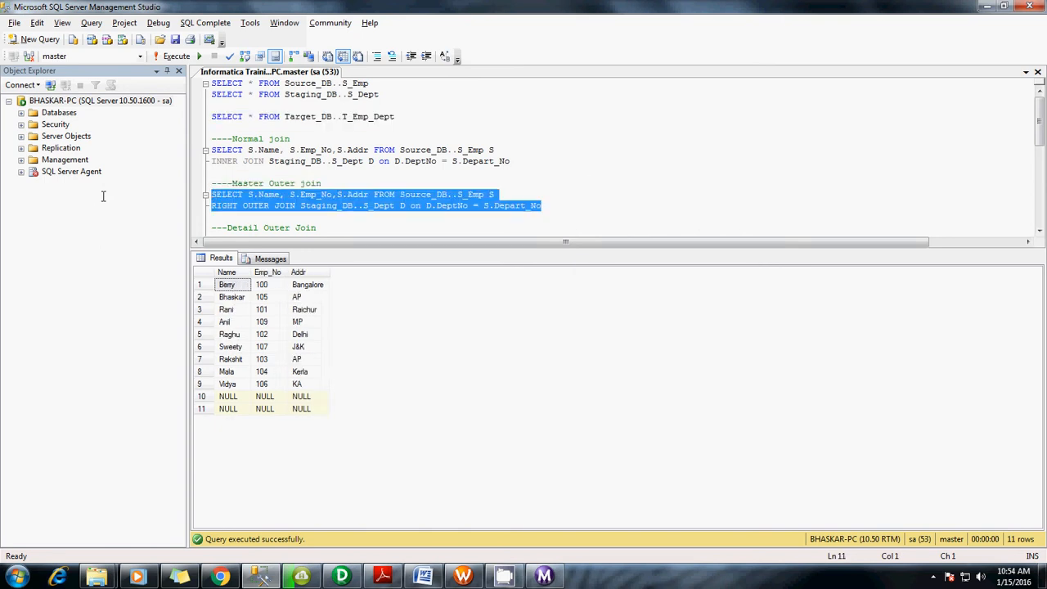
Run the Detail Outer Join query with its LEFT OUTER JOIN on S_Dept.
scroll(470, 193, "down", 2)
left_click_drag(535, 188, 175, 176)
key("F5")
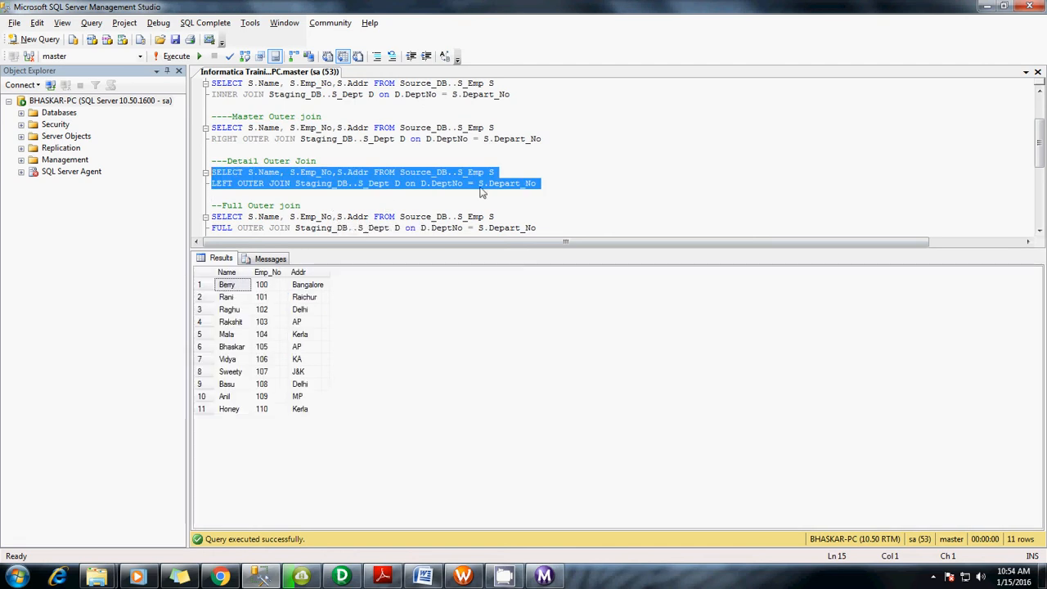
Run the Master Outer join query again and return to the beginning of the script.
left_click_drag(560, 150, 193, 128)
key("F5")
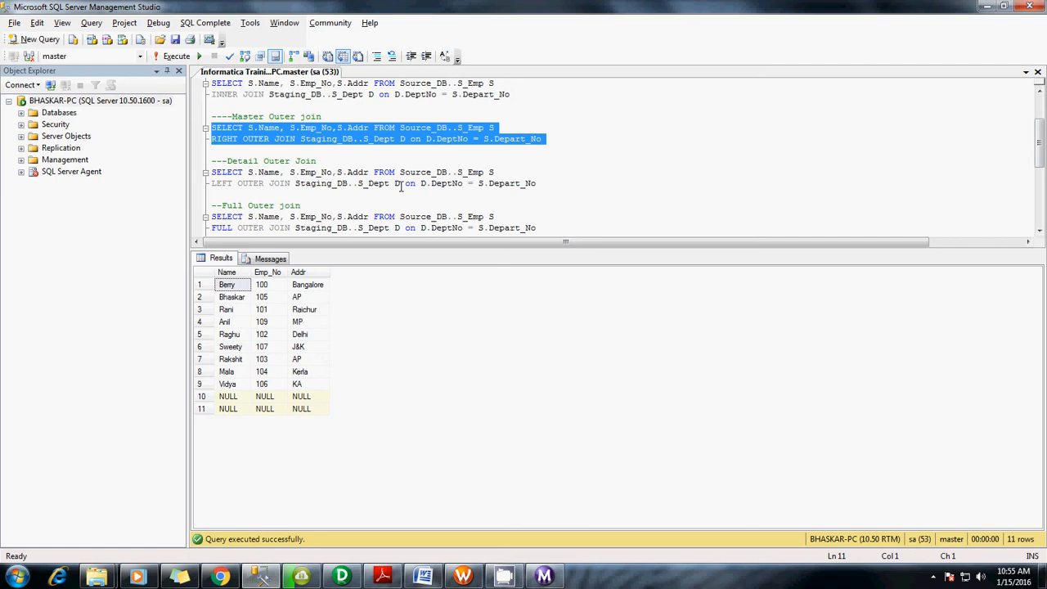
scroll(564, 154, "up", 2)
left_click(548, 165)
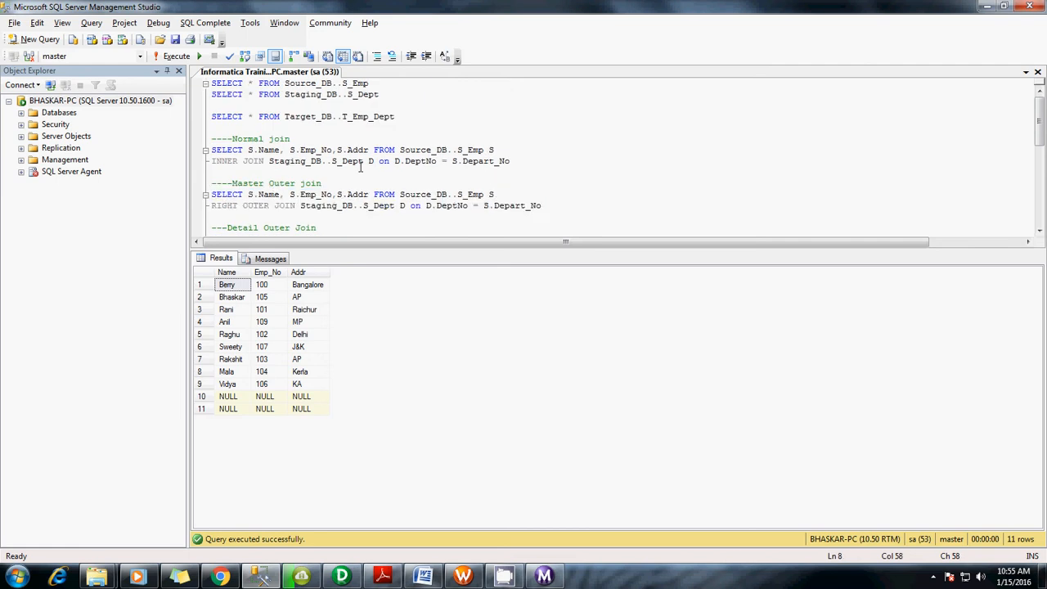
Examine the RIGHT OUTER JOIN clause in the Master Outer join query.
key("alt+Tab")
key("alt+Tab")
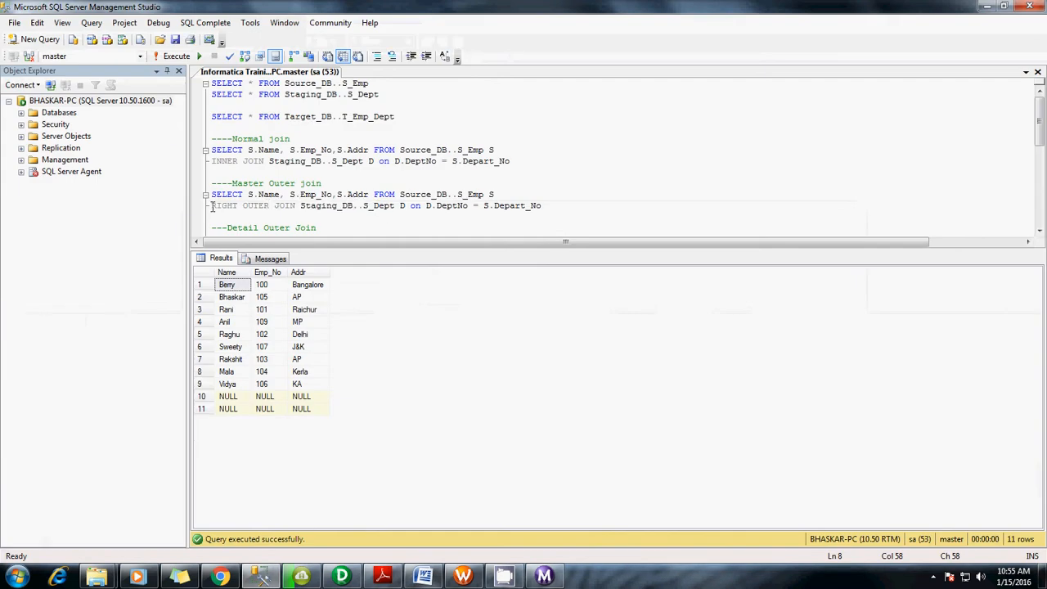
left_click_drag(296, 206, 197, 206)
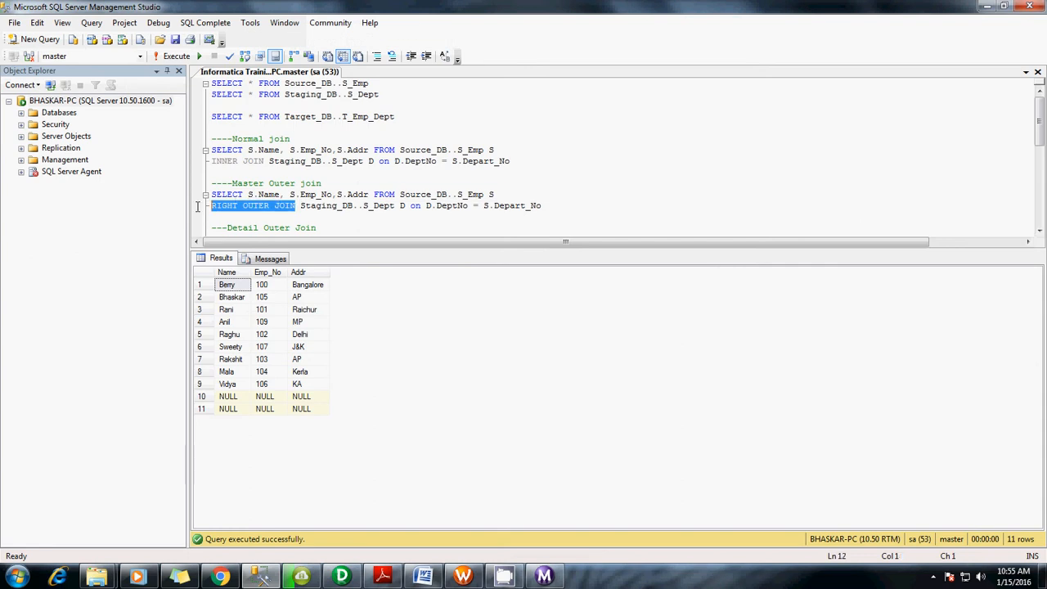
left_click(557, 184)
Switch to PowerCenter Designer and set the joinertrans Joiner's join type to Detail Outer Join.
key("alt+Tab")
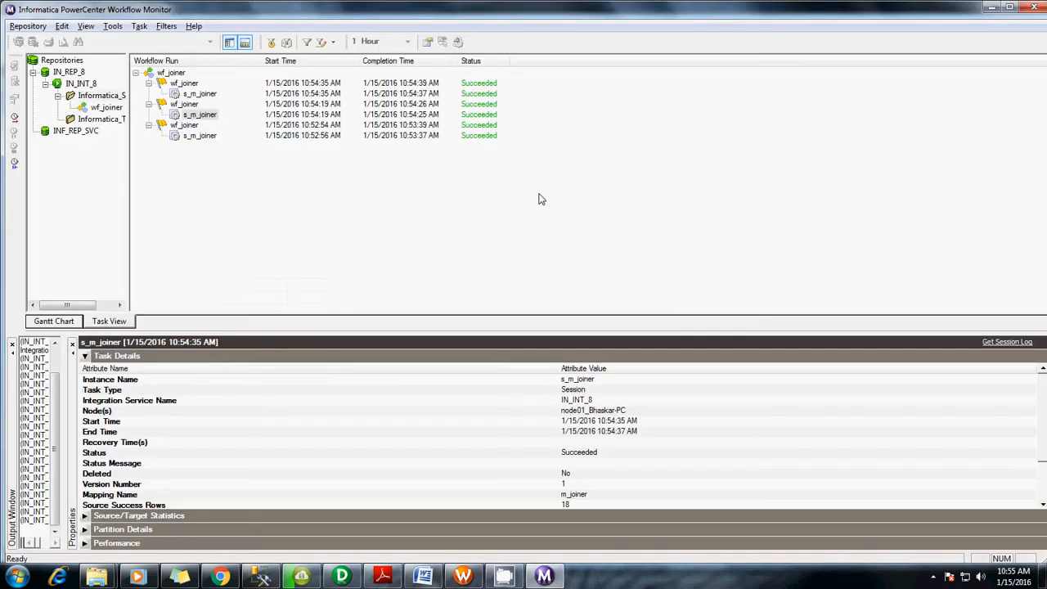
key("alt+Tab")
scroll(471, 189, "down", 1)
key("alt+Tab")
left_click(347, 575)
double_click(672, 311)
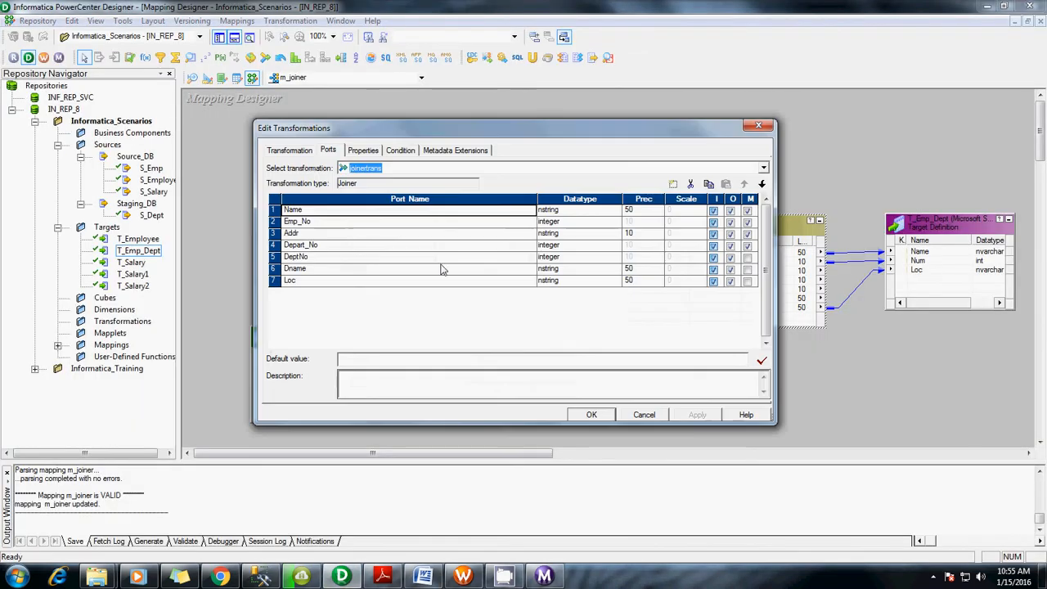
left_click(363, 151)
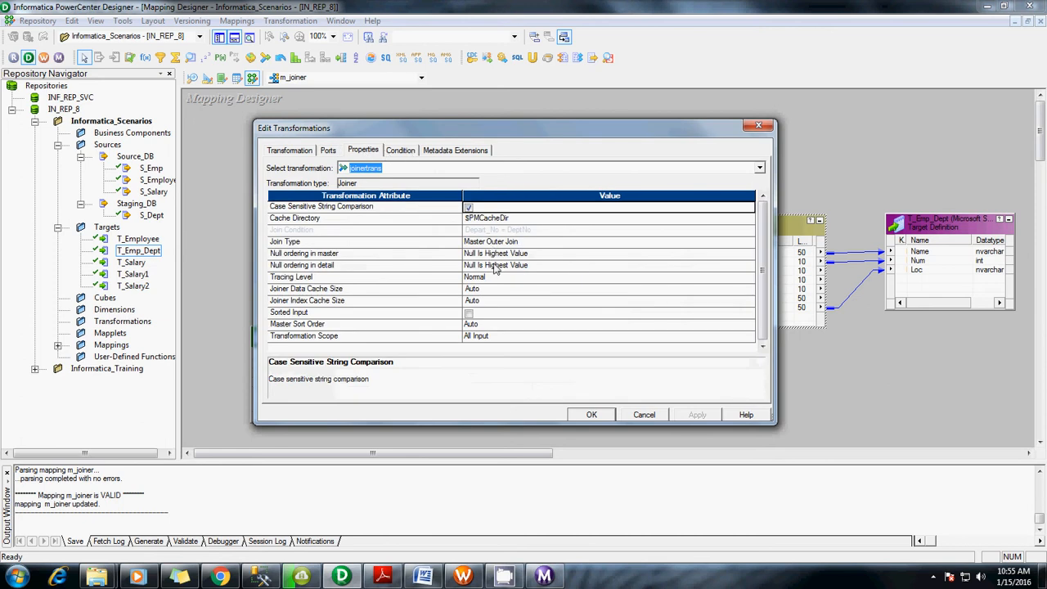
left_click(500, 243)
left_click(495, 277)
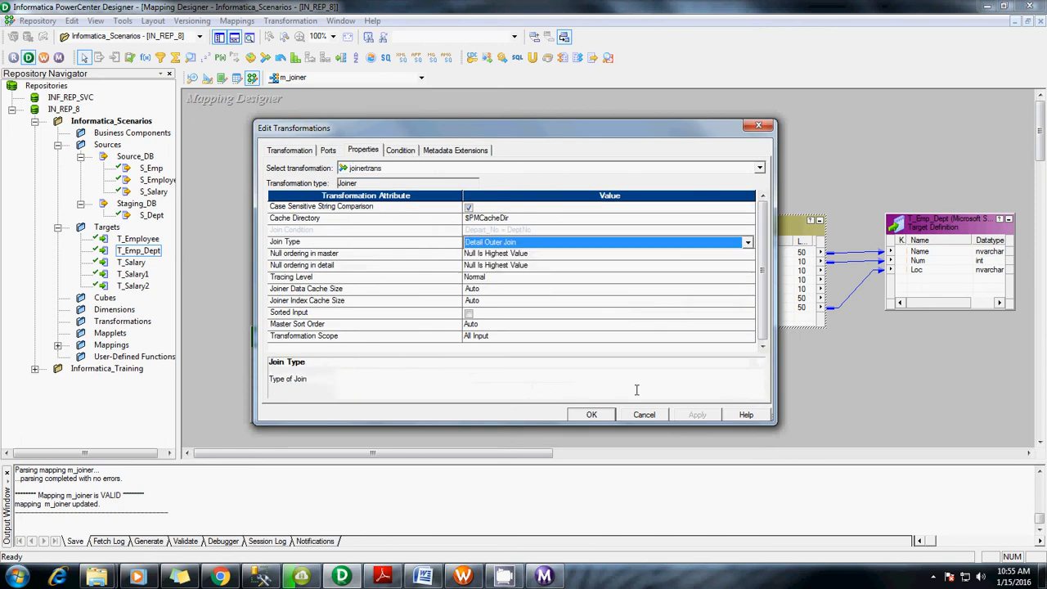
left_click(591, 416)
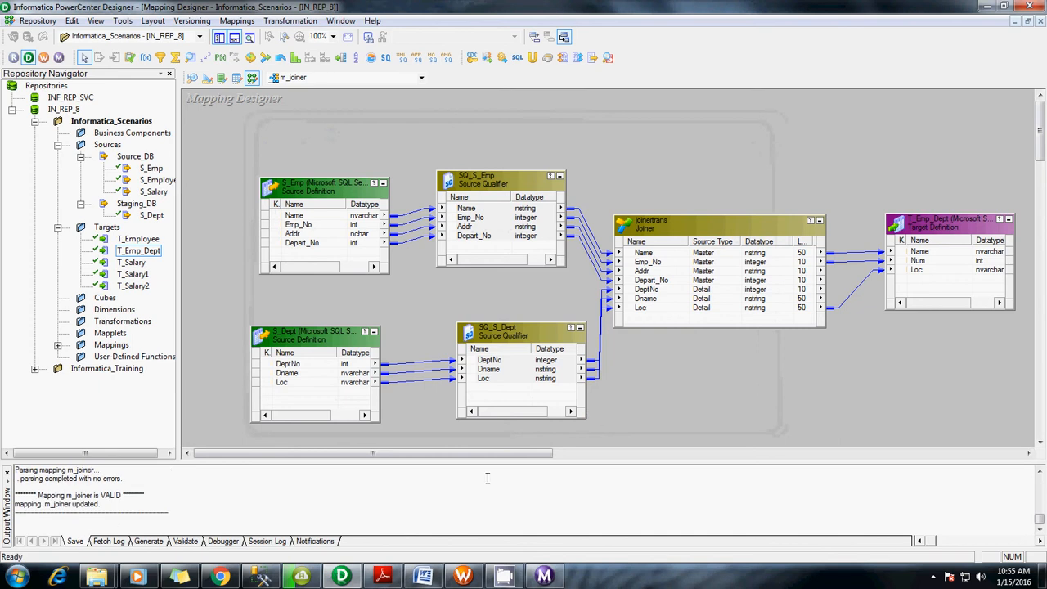
In SQL Server Management Studio, run the commented TRUNCATE TABLE statement to empty Target_DB..T_Emp_Dept.
left_click(423, 576)
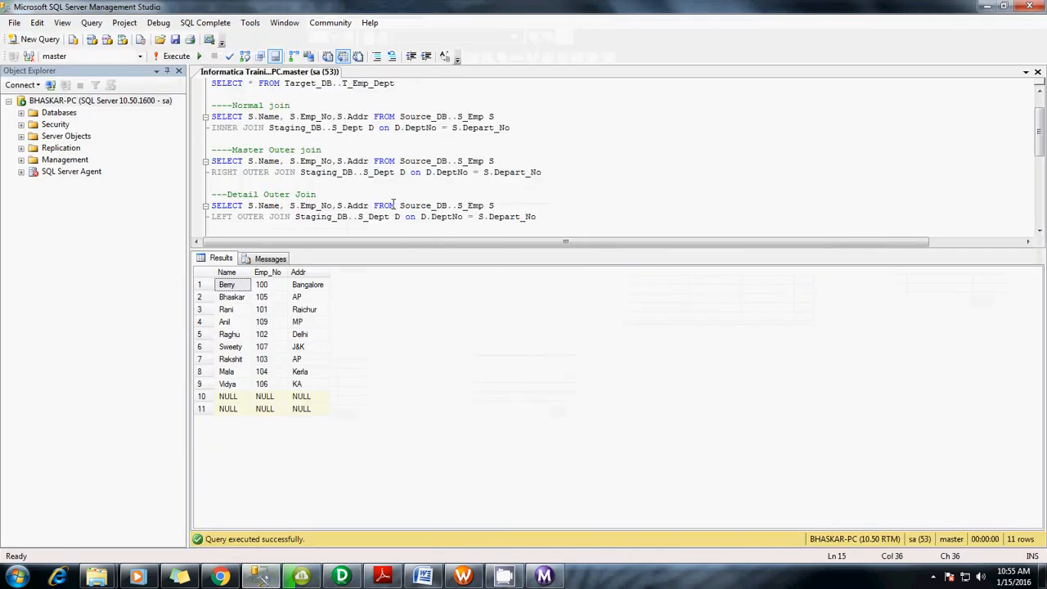
scroll(391, 206, "down", 3)
left_click_drag(410, 195, 223, 190)
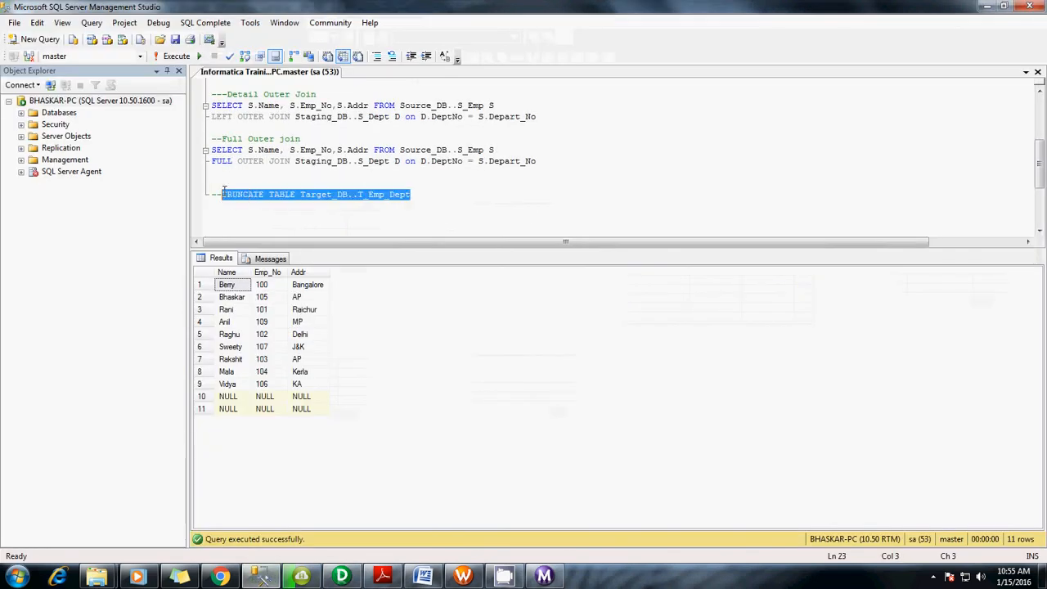
key("F5")
left_click(496, 204)
Switch to PowerCenter Workflow Monitor and restart the latest s_m_joiner session task.
key("alt+Tab")
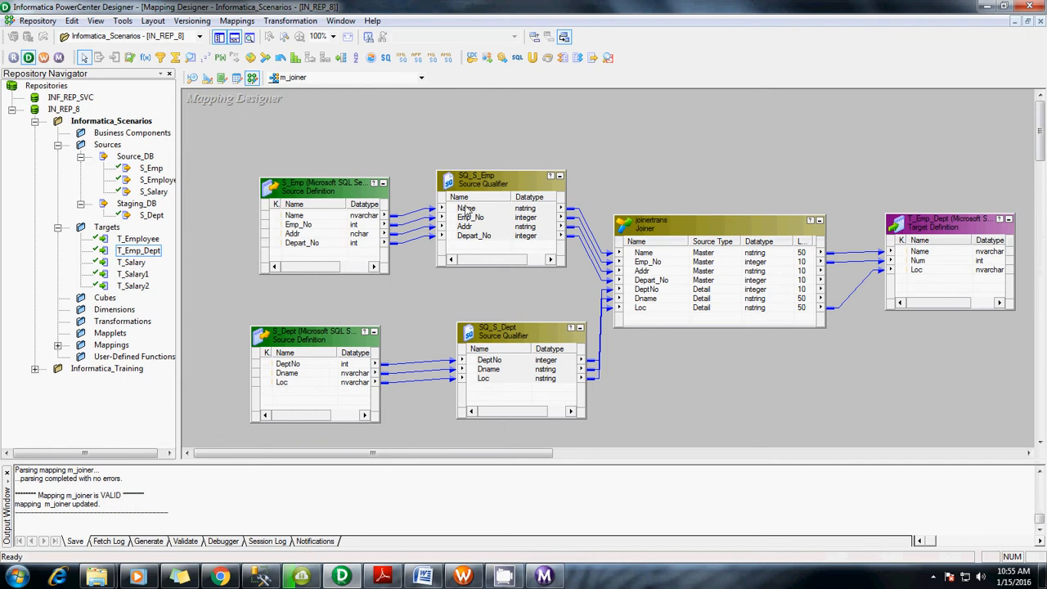
left_click(544, 575)
right_click(204, 94)
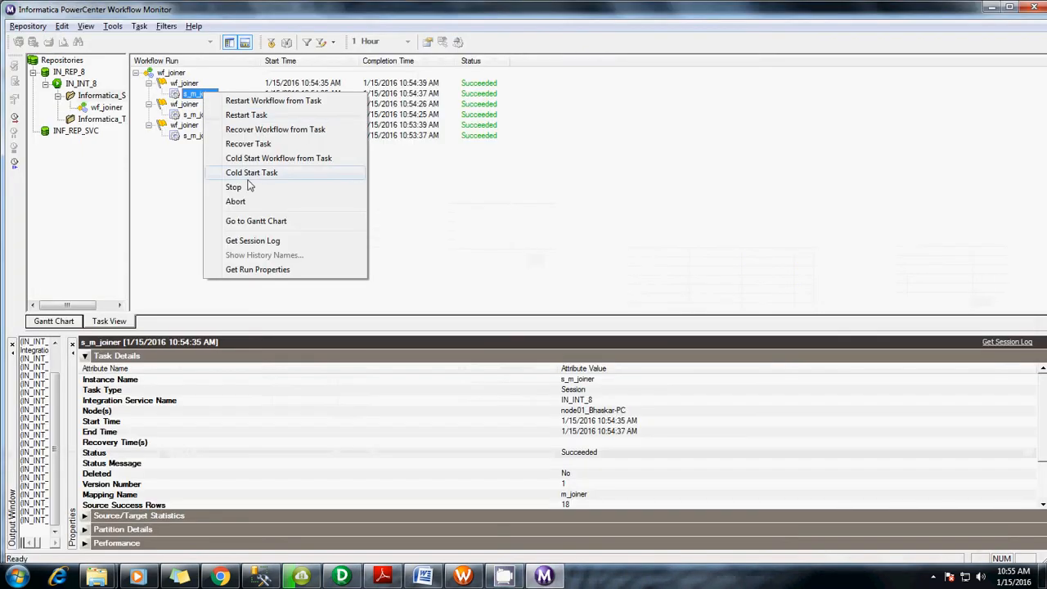
left_click(246, 114)
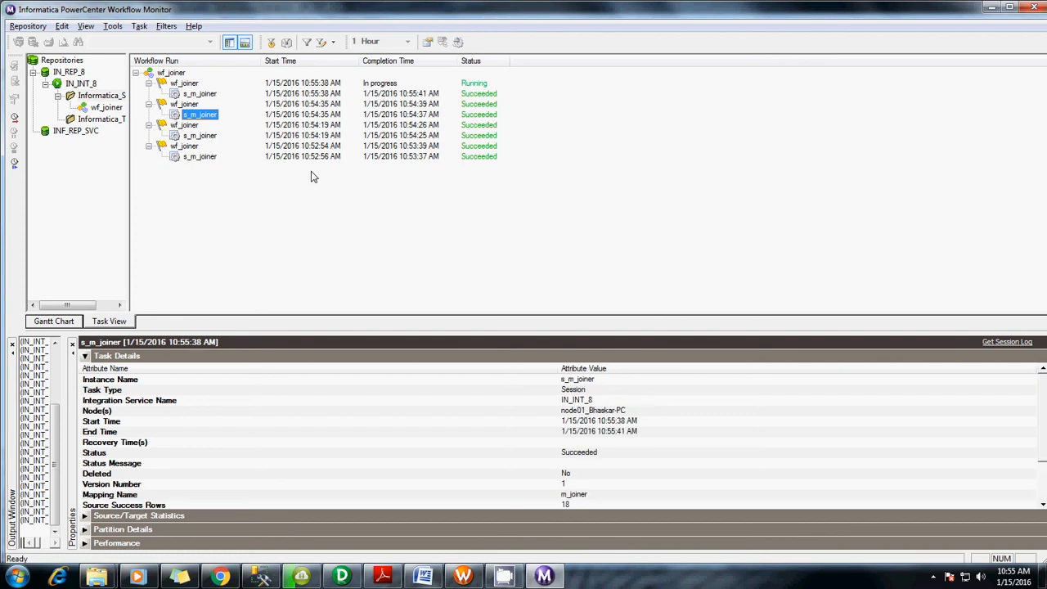
Return to SQL Server Management Studio and query Target_DB..T_Emp_Dept to check the rows loaded by the detail outer join.
key("alt+Tab")
key("alt+Tab")
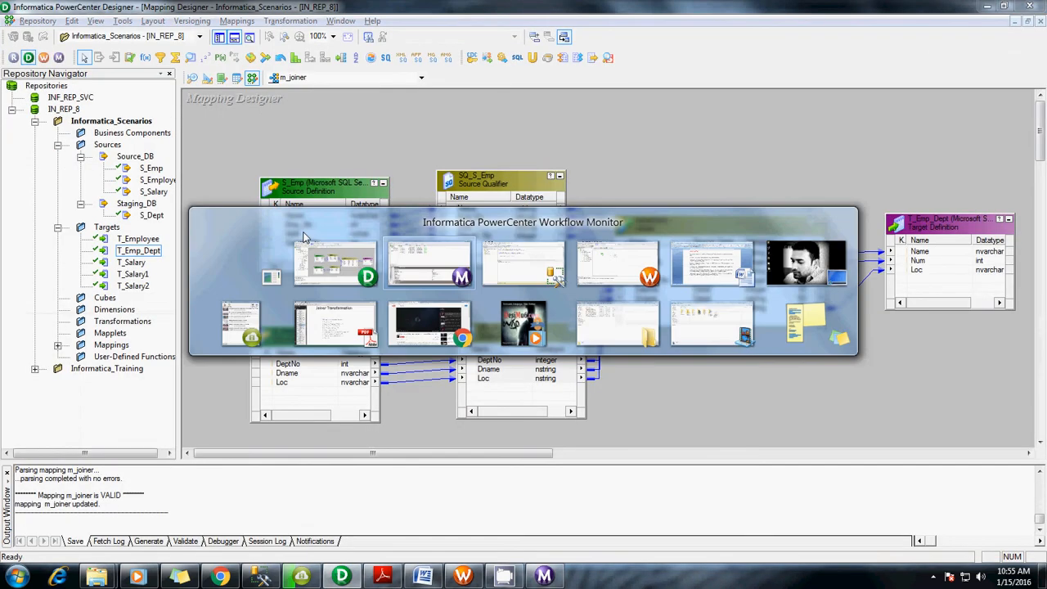
key("alt+Tab")
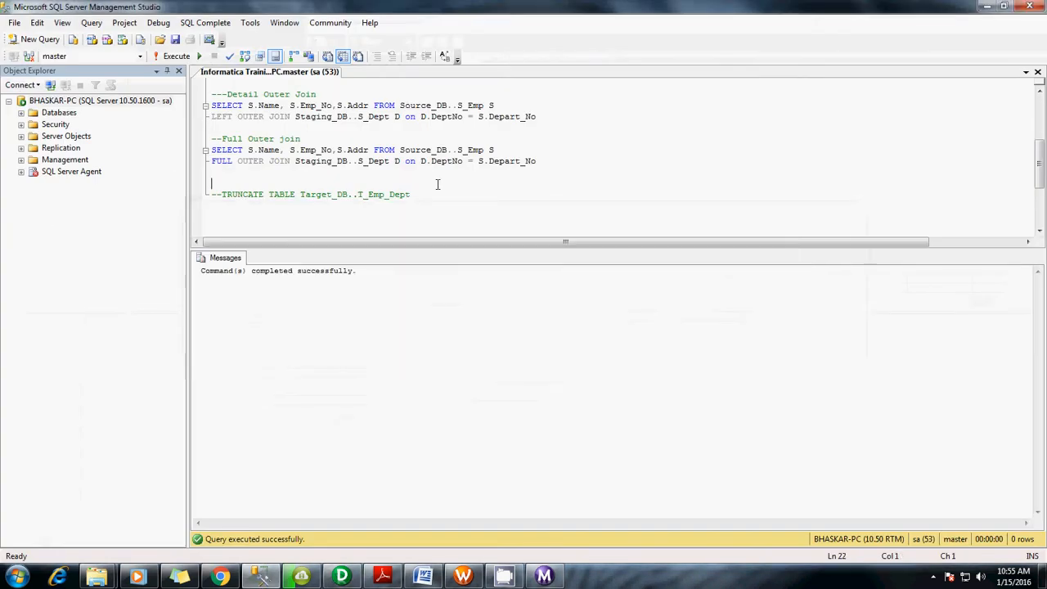
scroll(437, 184, "up", 4)
left_click_drag(395, 116, 195, 115)
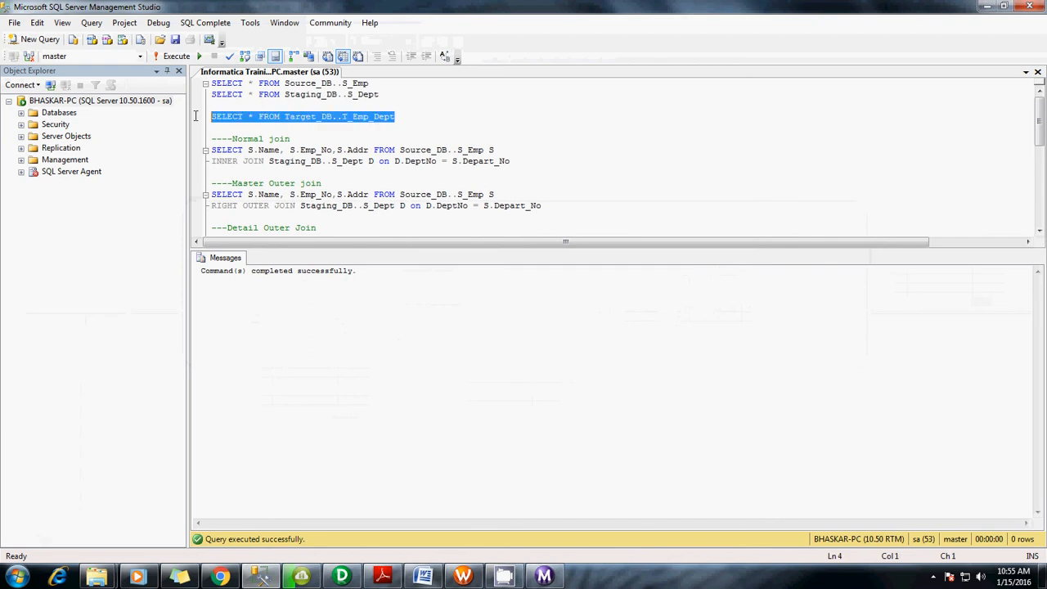
key("F5")
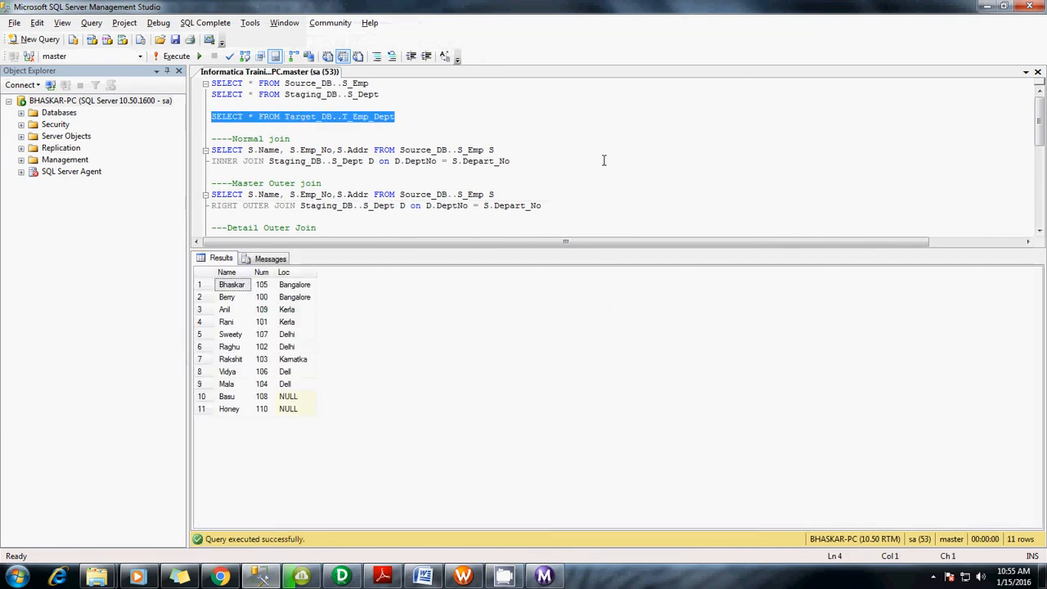
left_click(584, 164)
Run the Detail Outer Join query on S_Emp and S_Dept to compare it with the target rows.
scroll(552, 164, "down", 1)
scroll(527, 165, "down", 1)
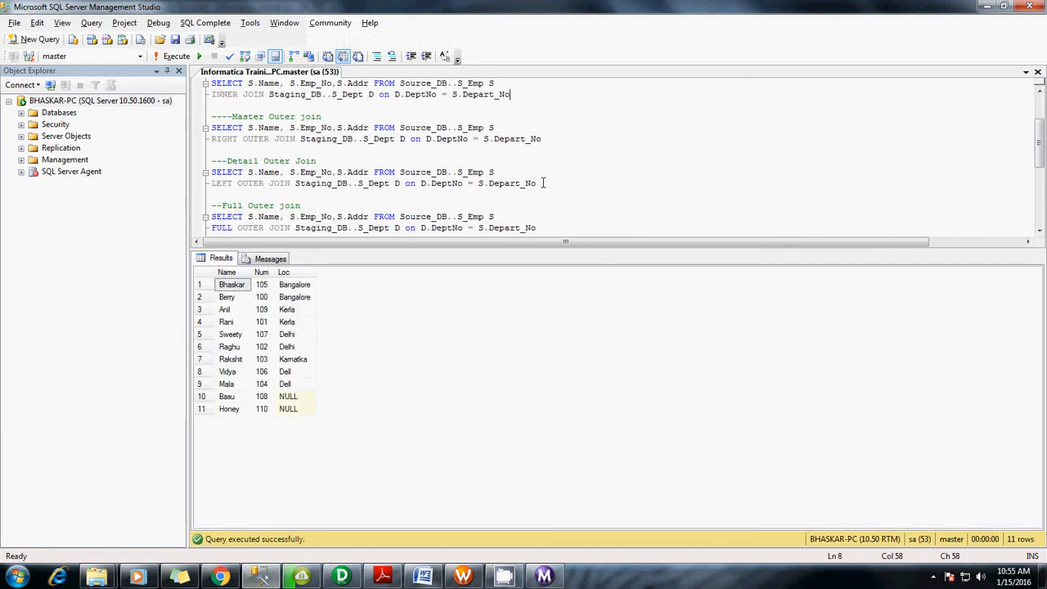
left_click_drag(553, 183, 197, 170)
key("F5")
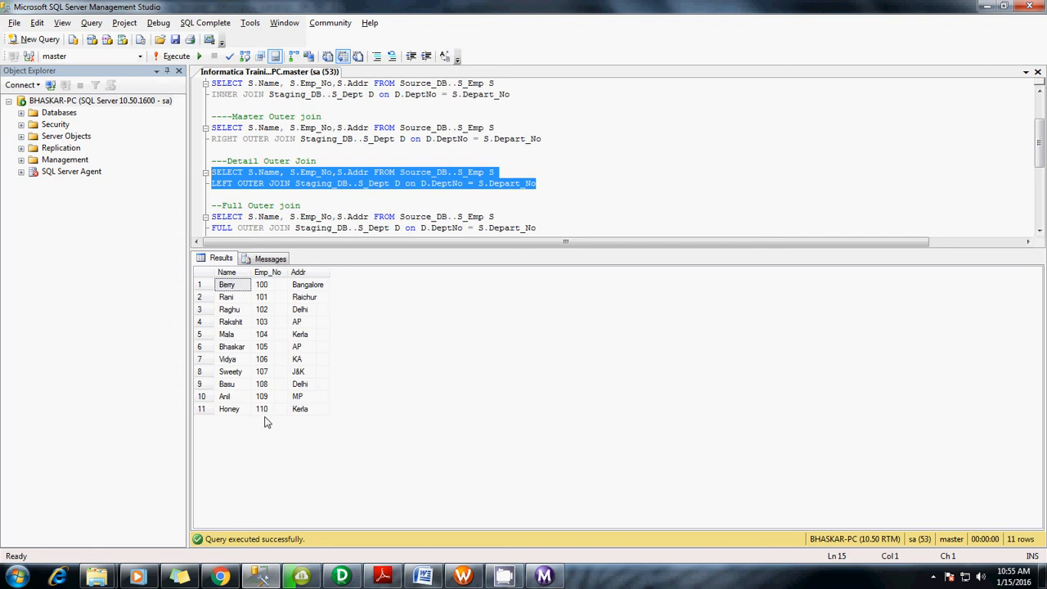
Query Target_DB..T_Emp_Dept again to compare its columns with the Detail Outer Join output.
scroll(586, 150, "up", 2)
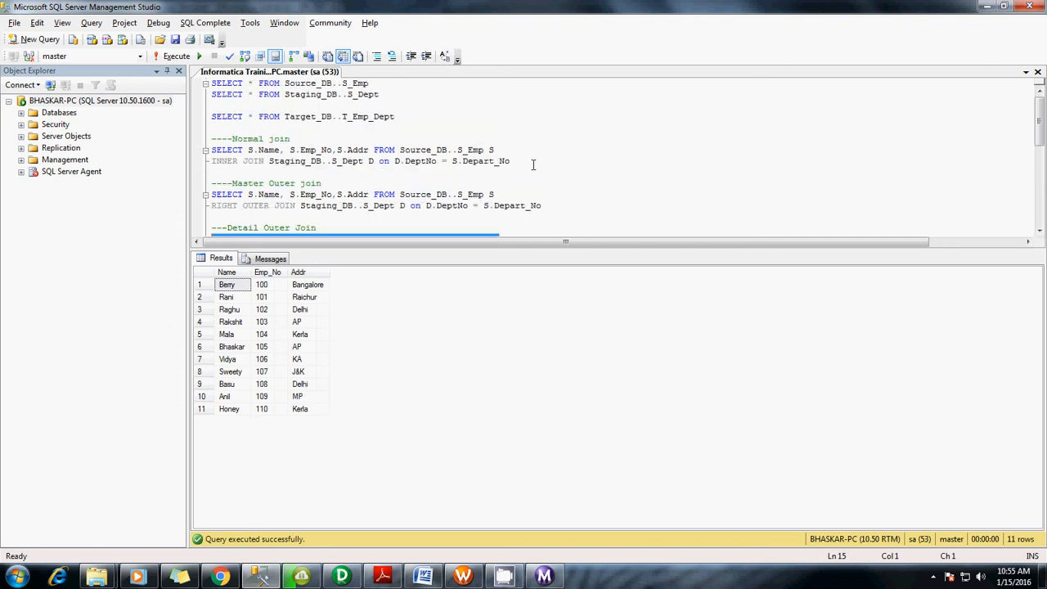
left_click_drag(421, 114, 193, 104)
key("F5")
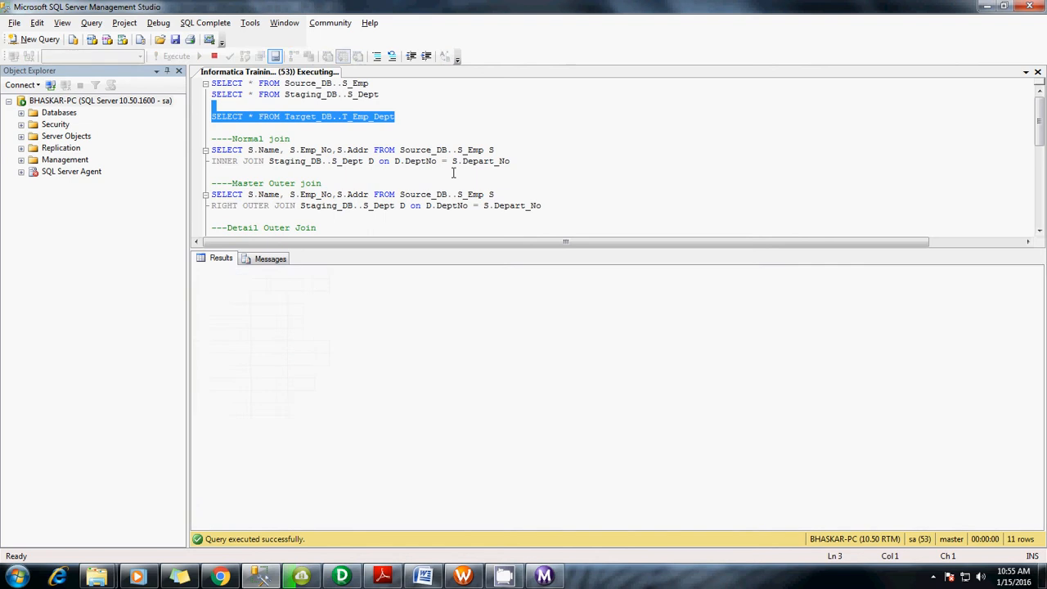
left_click(585, 169)
Replace S.Addr with D.Loc in the Detail Outer Join query and run the edited query.
scroll(573, 170, "down", 2)
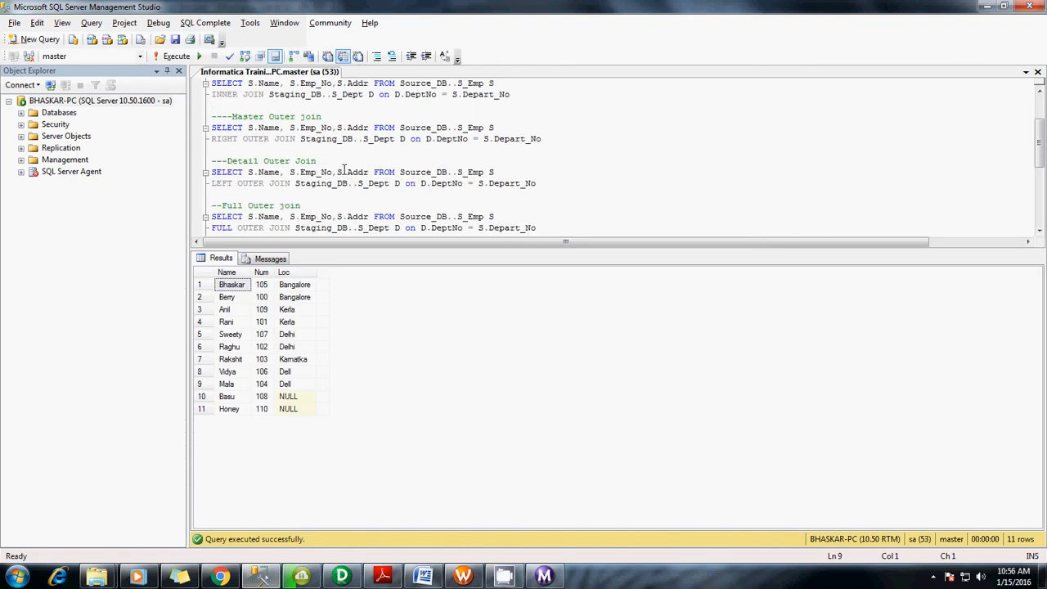
left_click_drag(337, 172, 364, 169)
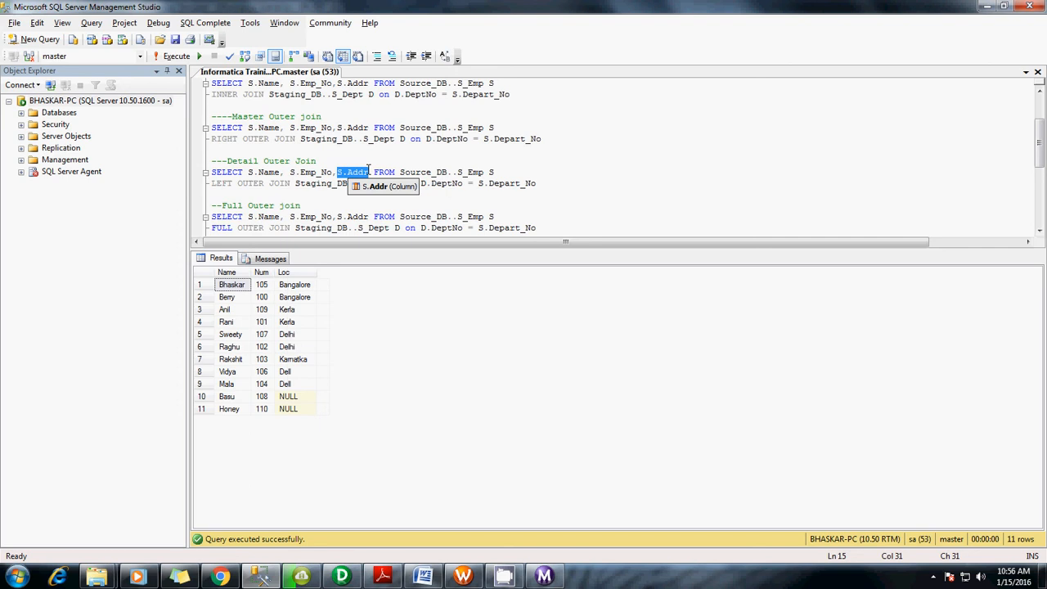
type("D")
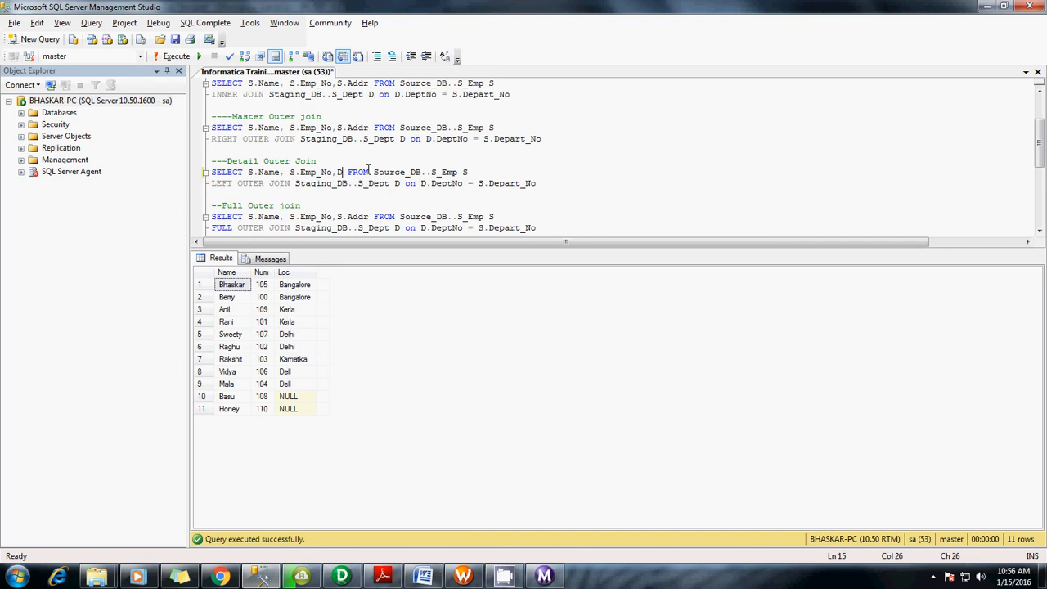
type(".Loc")
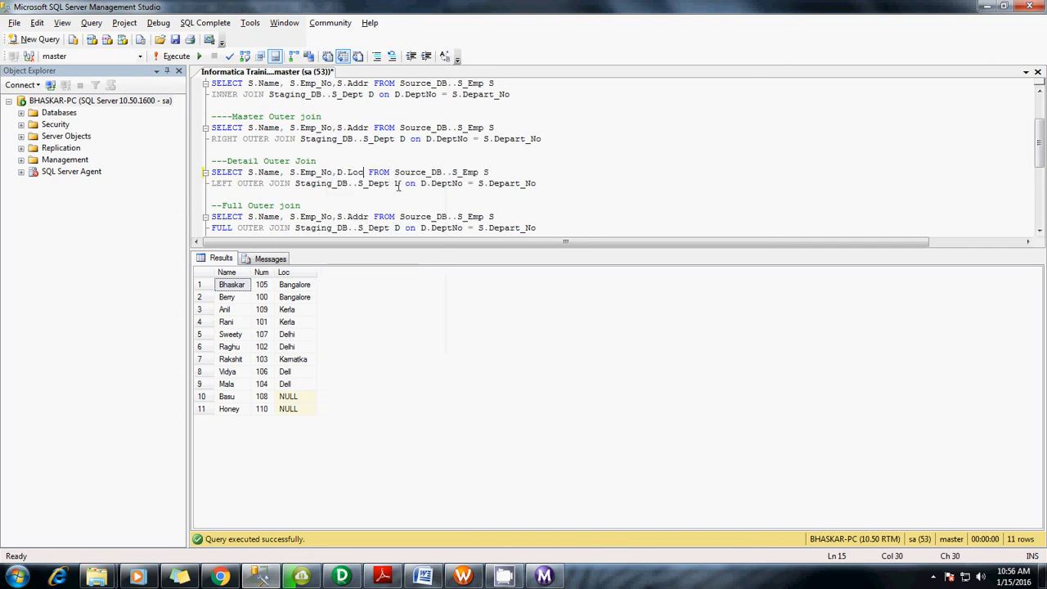
left_click_drag(558, 187, 211, 171)
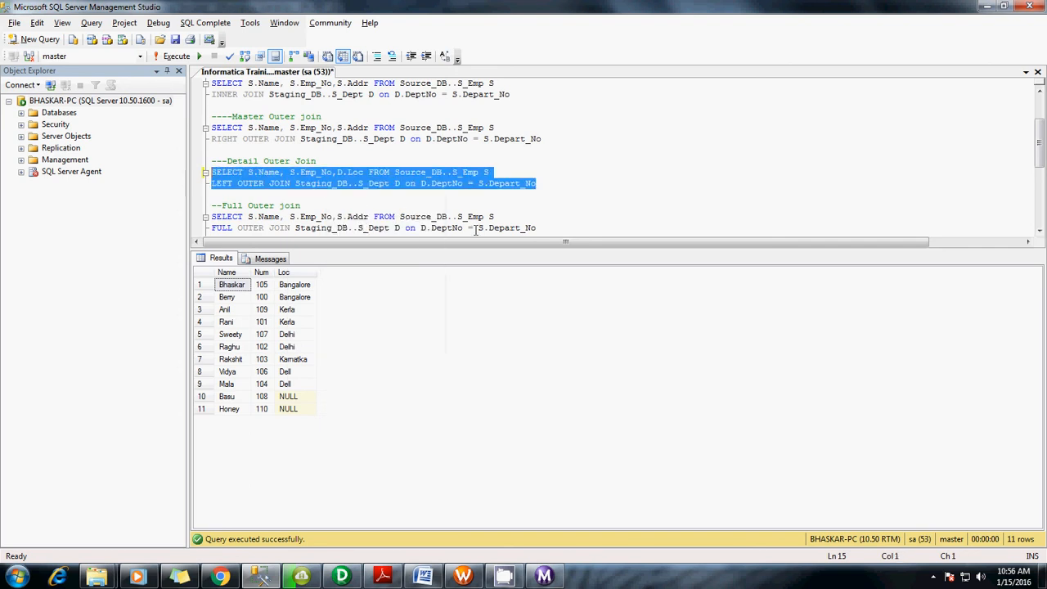
key("F5")
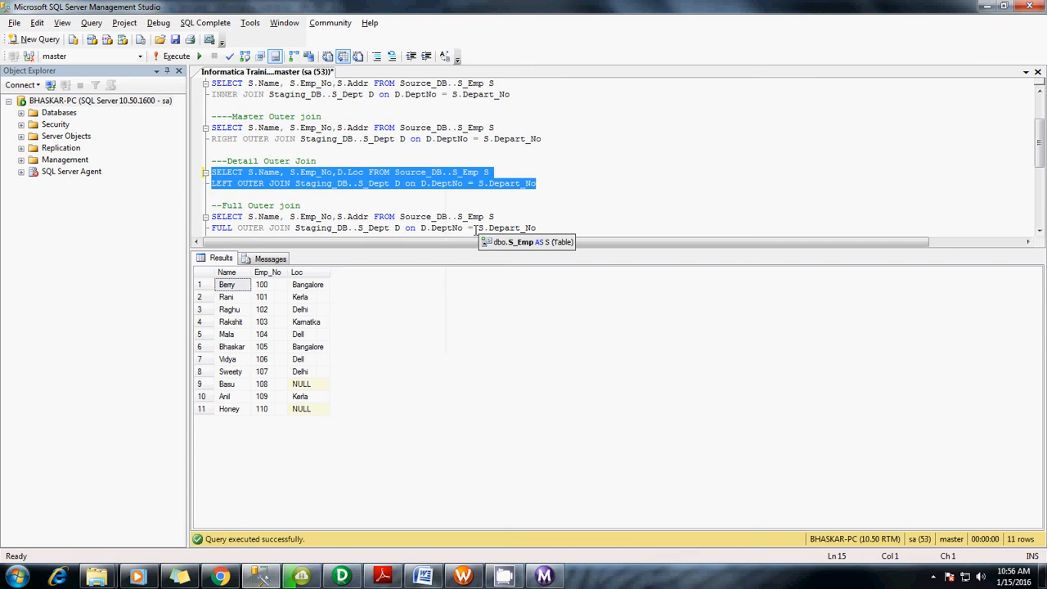
left_click(598, 177)
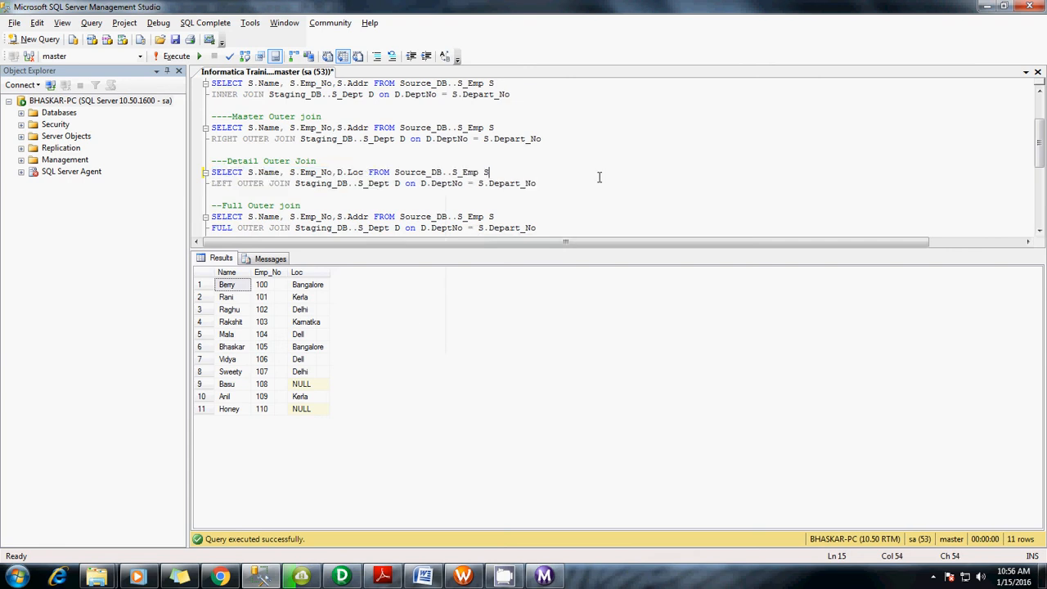
Run the Full Outer join query between S_Emp and S_Dept to examine its rows.
scroll(545, 177, "down", 1)
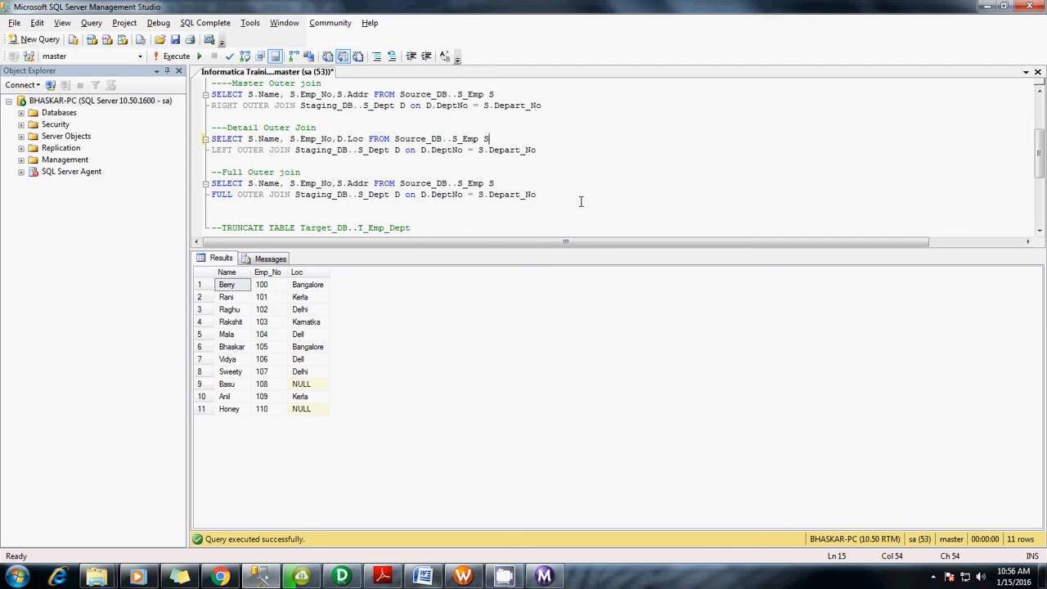
left_click_drag(540, 195, 144, 187)
key("F5")
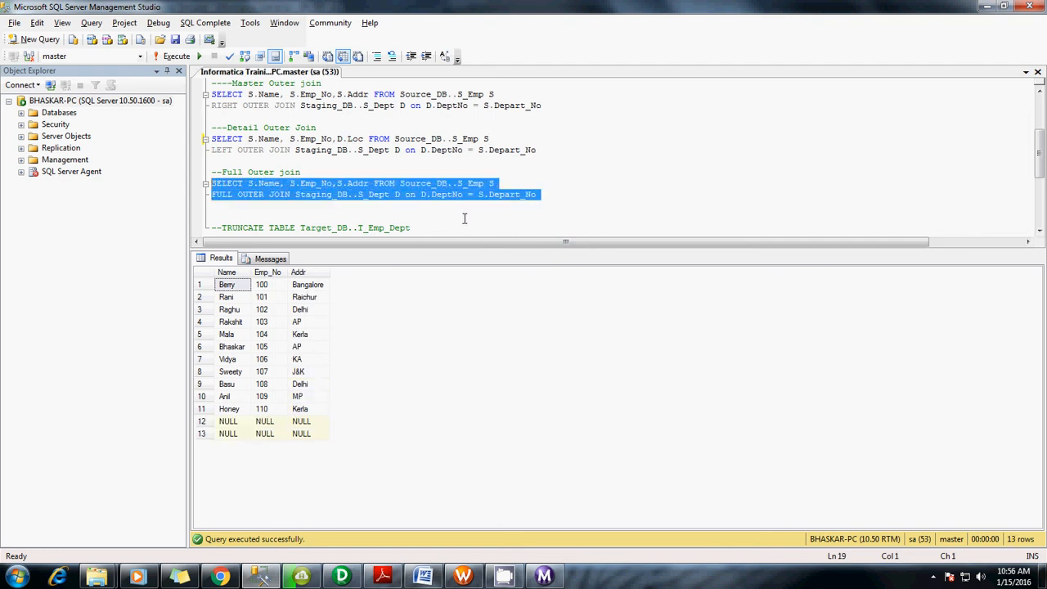
In PowerCenter Designer, set the joinertrans Joiner's join type to Full Outer Join.
key("alt+Tab")
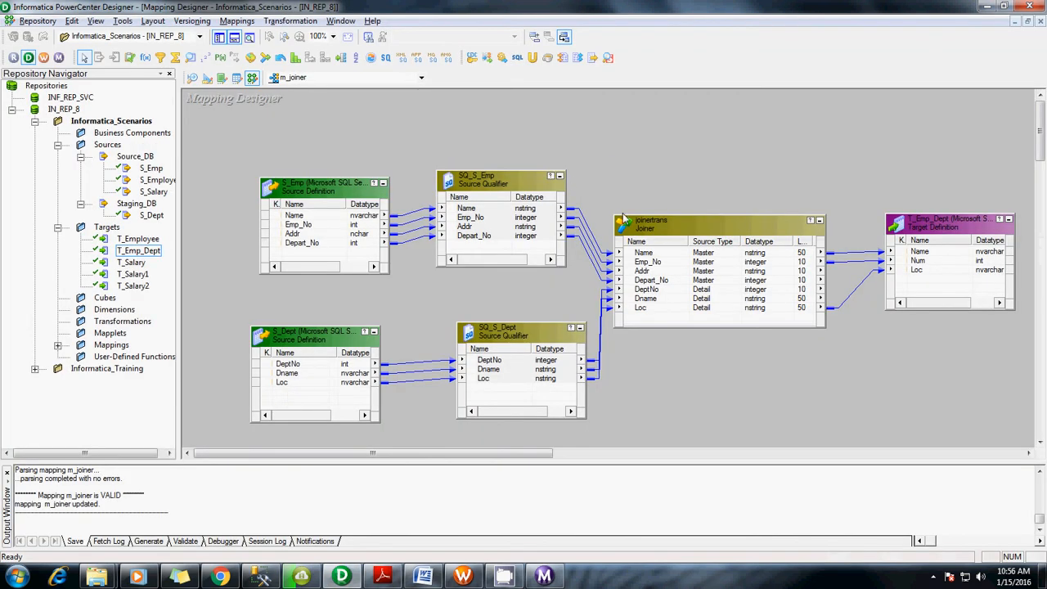
left_click(656, 319)
double_click(647, 322)
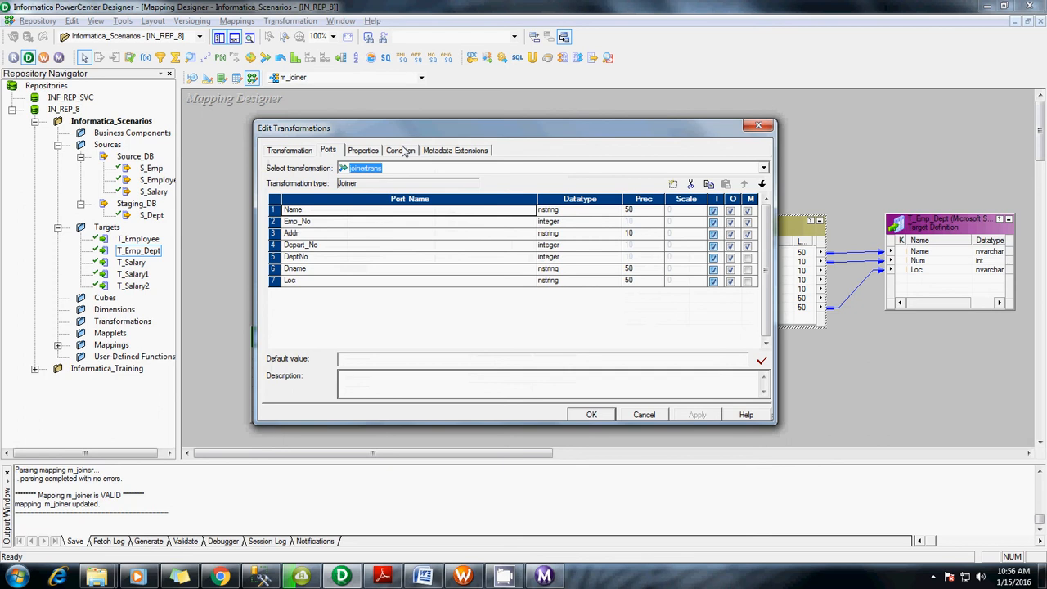
left_click(374, 151)
left_click(490, 242)
left_click(747, 242)
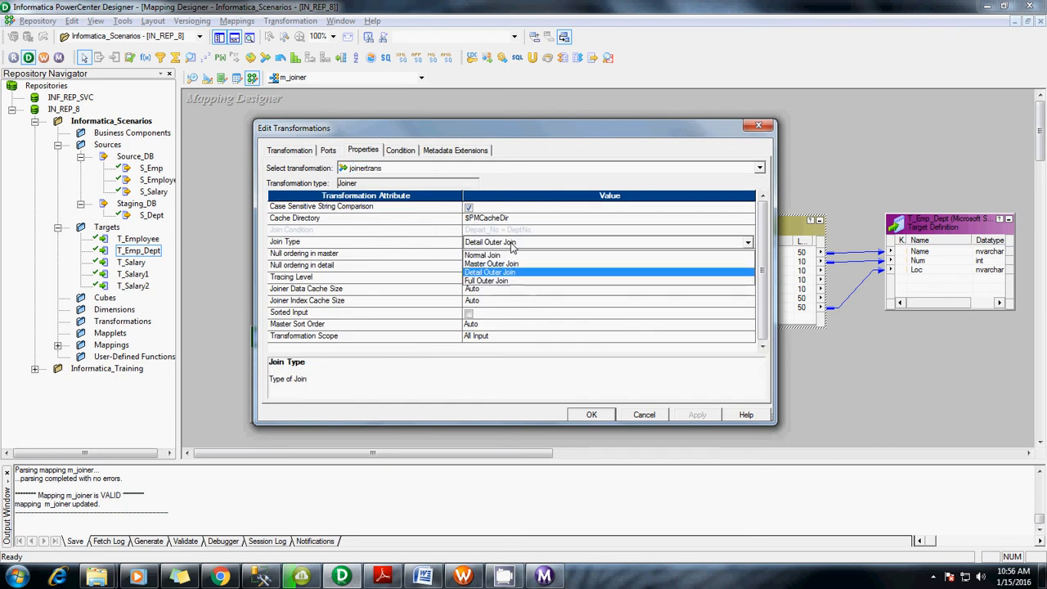
left_click(606, 283)
left_click(579, 415)
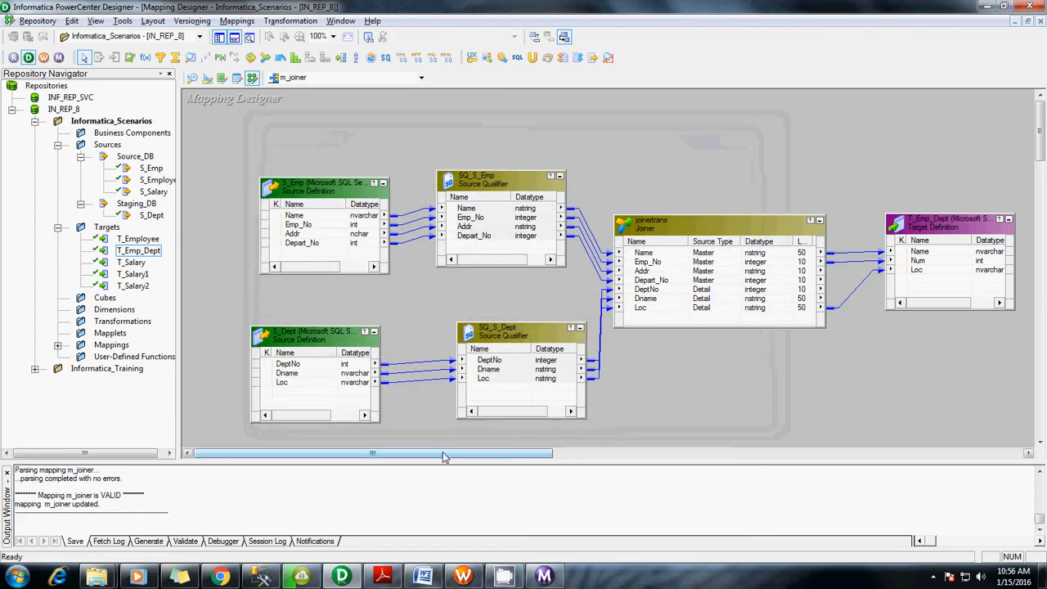
In Workflow Monitor, rerun the latest s_m_joiner session to load the full outer join rows.
left_click(542, 577)
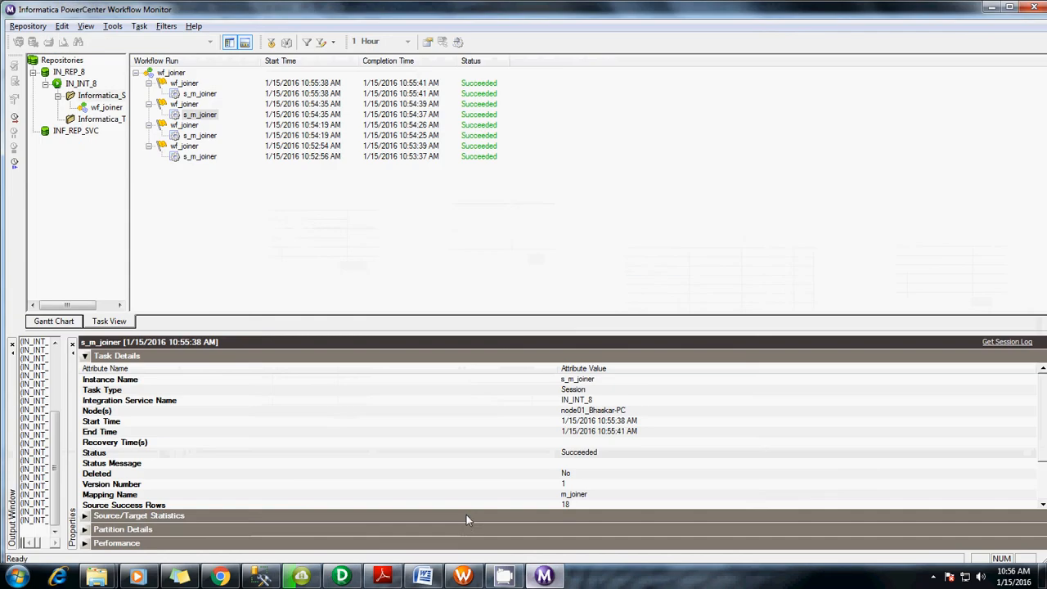
right_click(196, 95)
left_click(246, 131)
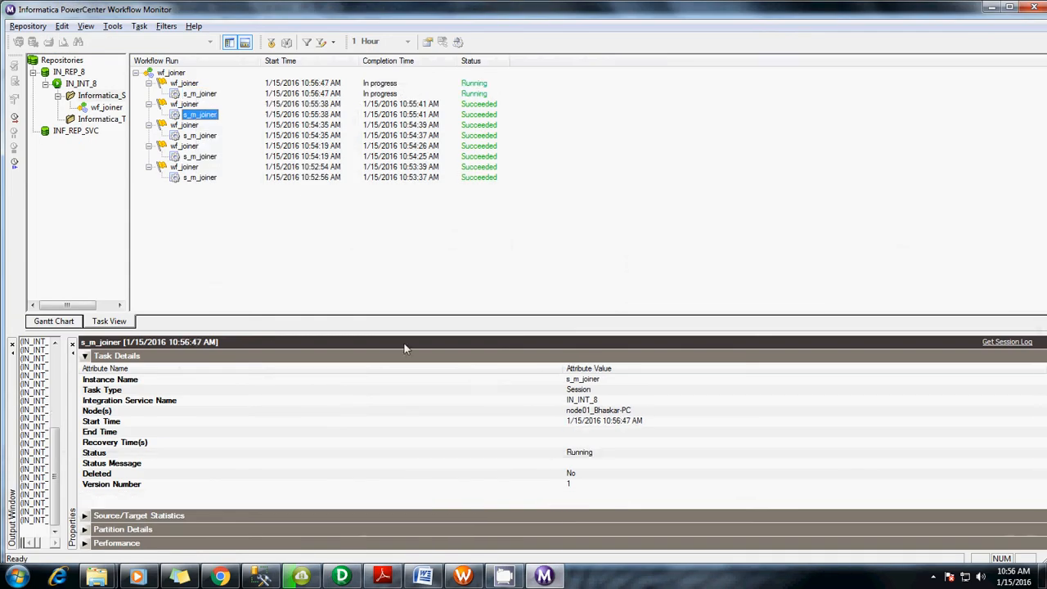
In SQL Server Management Studio, run the SELECT on Target_DB..T_Emp_Dept to check the rows in the target table.
left_click(259, 576)
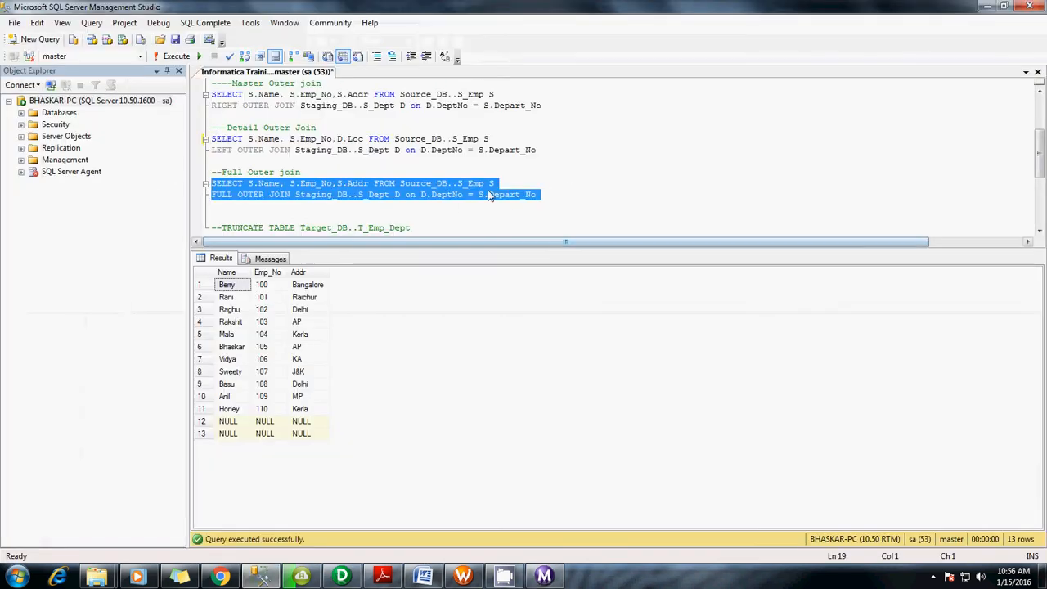
left_click(590, 185)
scroll(532, 176, "down", 3)
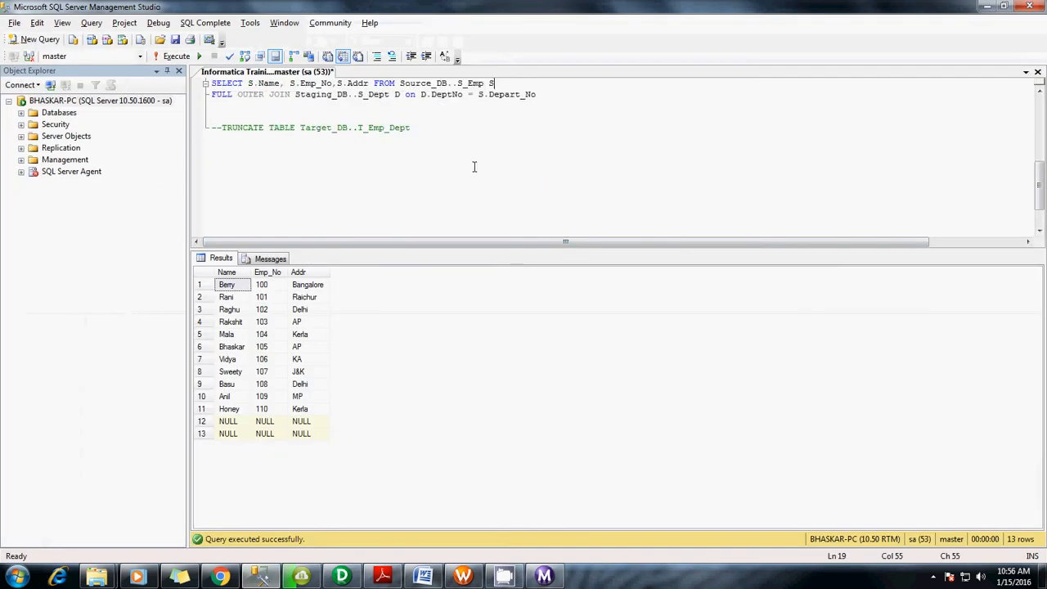
scroll(453, 131, "up", 5)
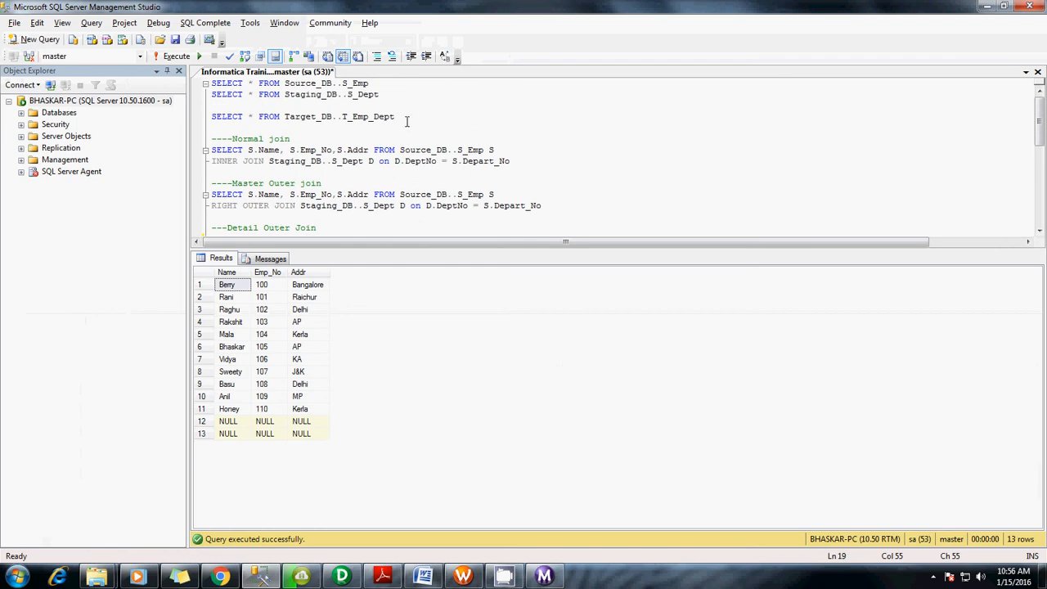
left_click_drag(406, 121, 211, 116)
key("F5")
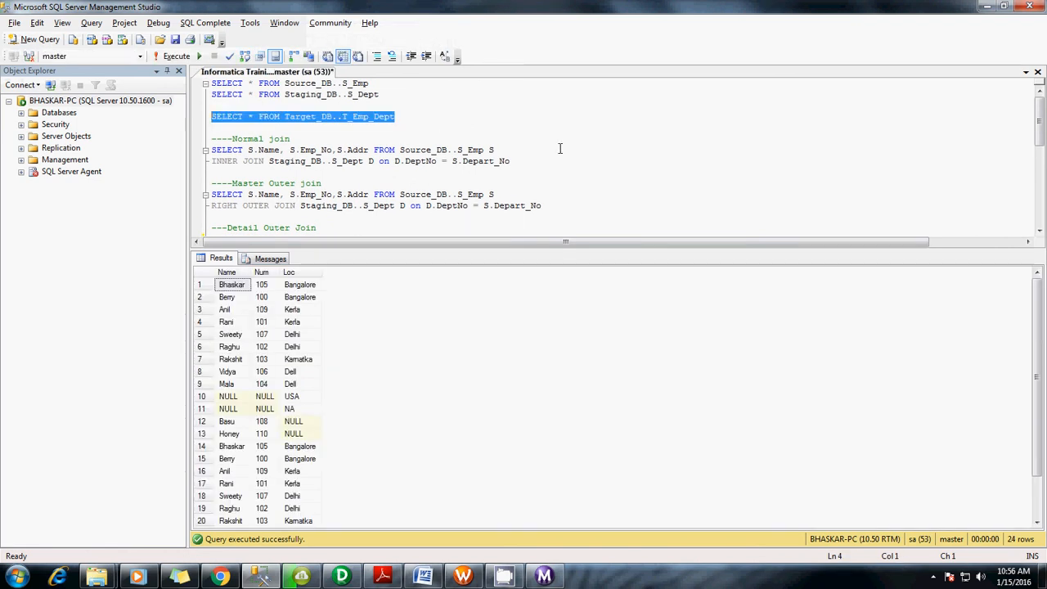
Run the commented TRUNCATE TABLE statement to empty Target_DB..T_Emp_Dept.
scroll(560, 148, "down", 5)
left_click_drag(503, 161, 235, 161)
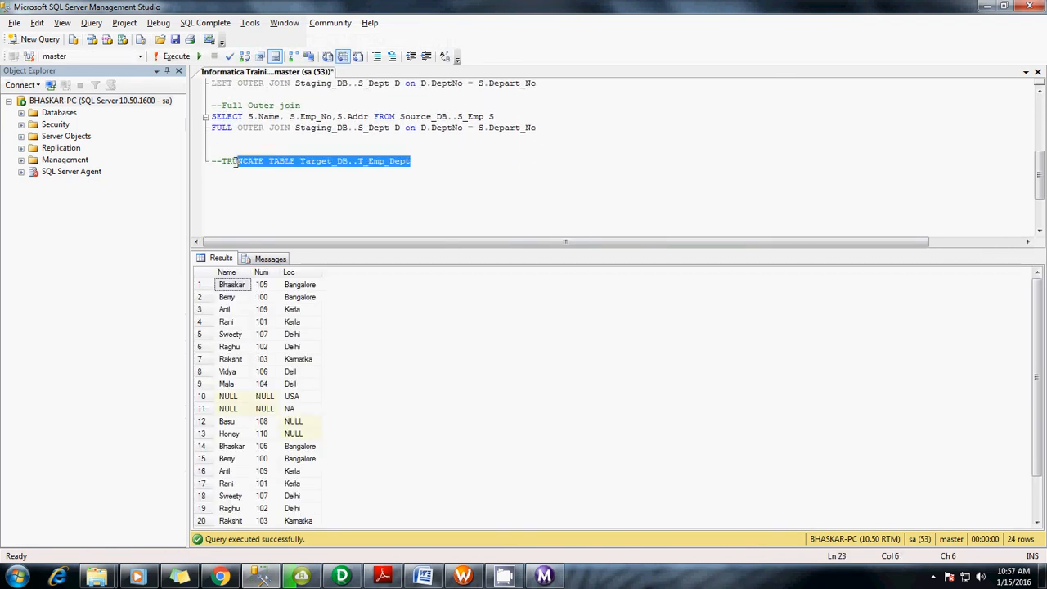
key("F5")
key("End")
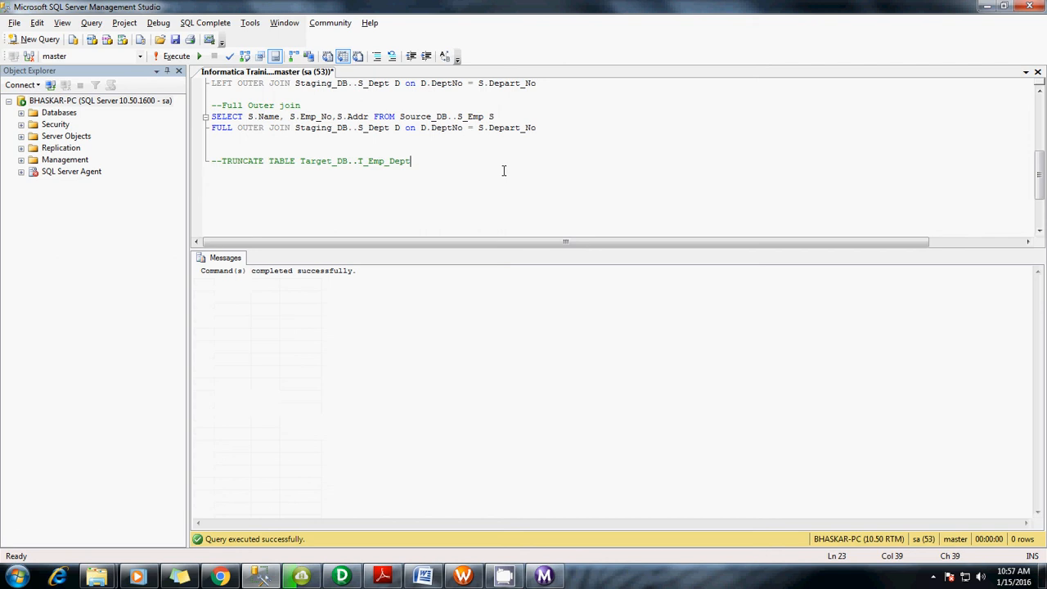
In Workflow Monitor, rerun the latest s_m_joiner session to reload the emptied target table.
left_click(543, 576)
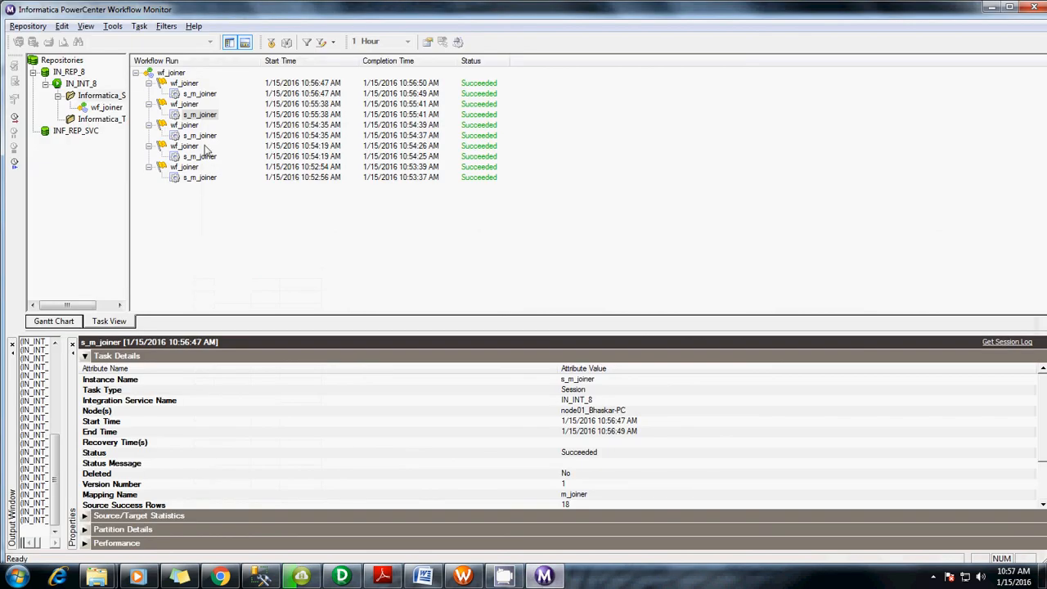
left_click(203, 95)
right_click(205, 99)
left_click(247, 123)
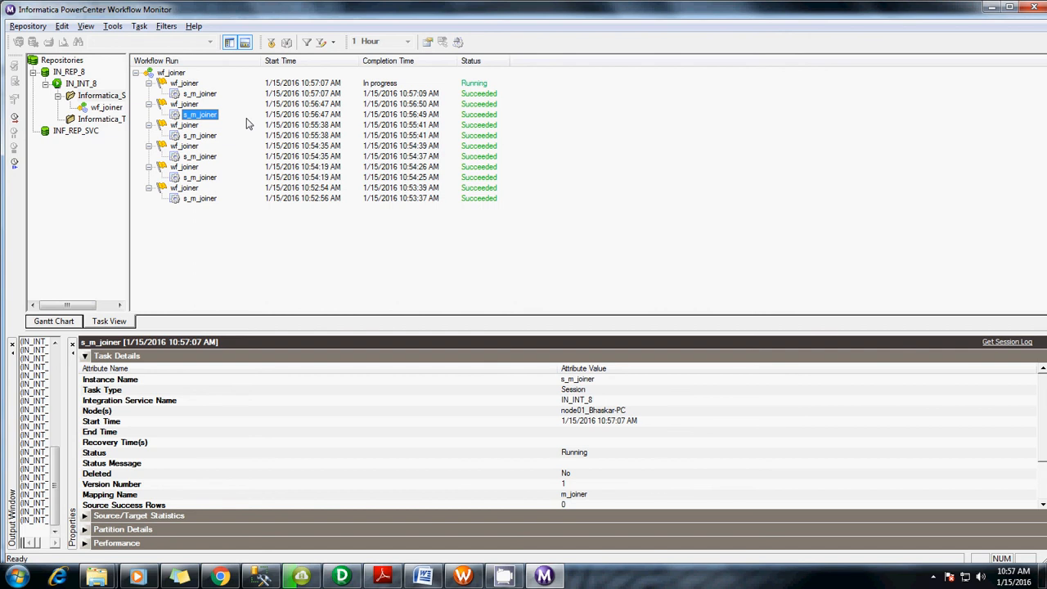
Back in SQL Server Management Studio, query Target_DB..T_Emp_Dept again and compare the reloaded rows with the Full Outer join query.
key("alt+Tab")
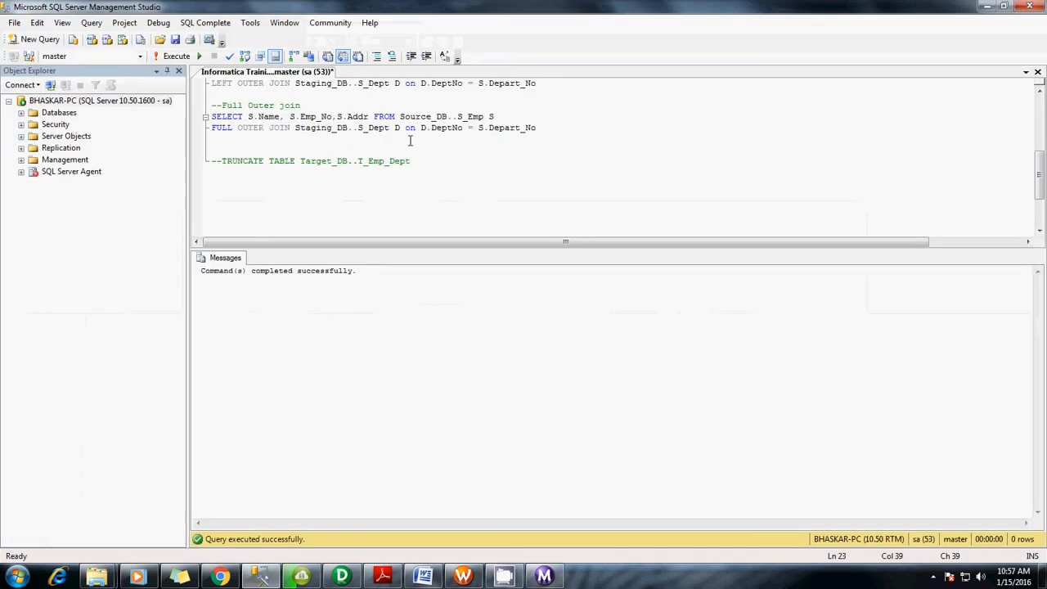
scroll(364, 135, "up", 5)
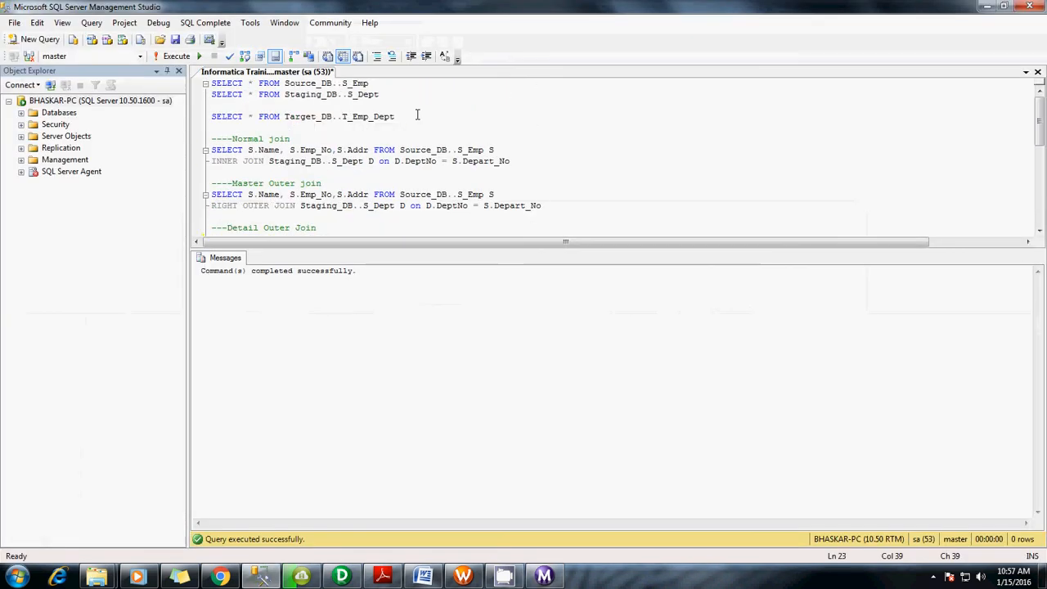
left_click_drag(418, 116, 212, 116)
key("F5")
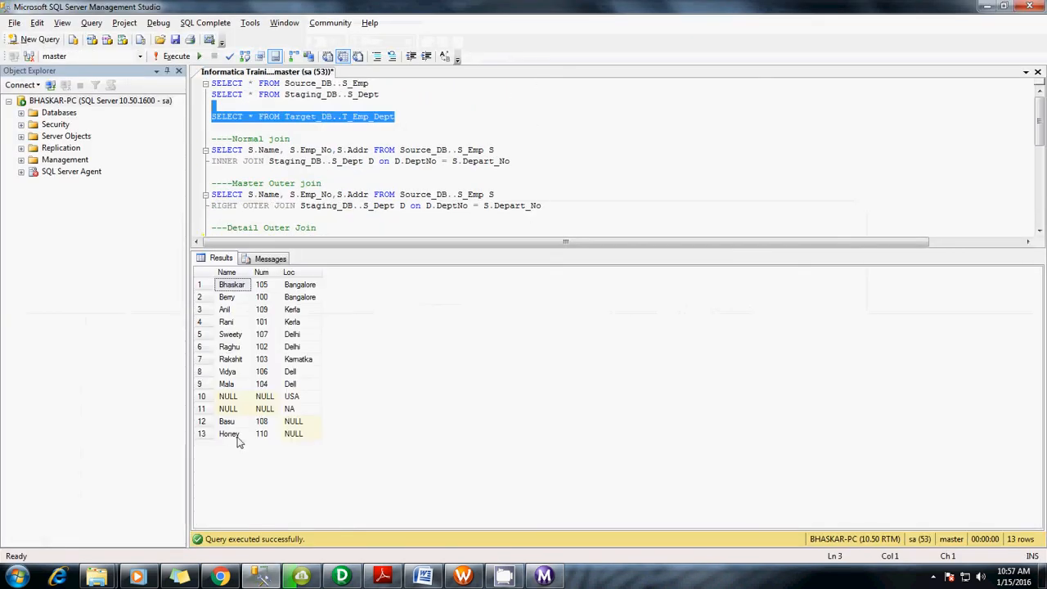
left_click(574, 206)
scroll(574, 205, "down", 4)
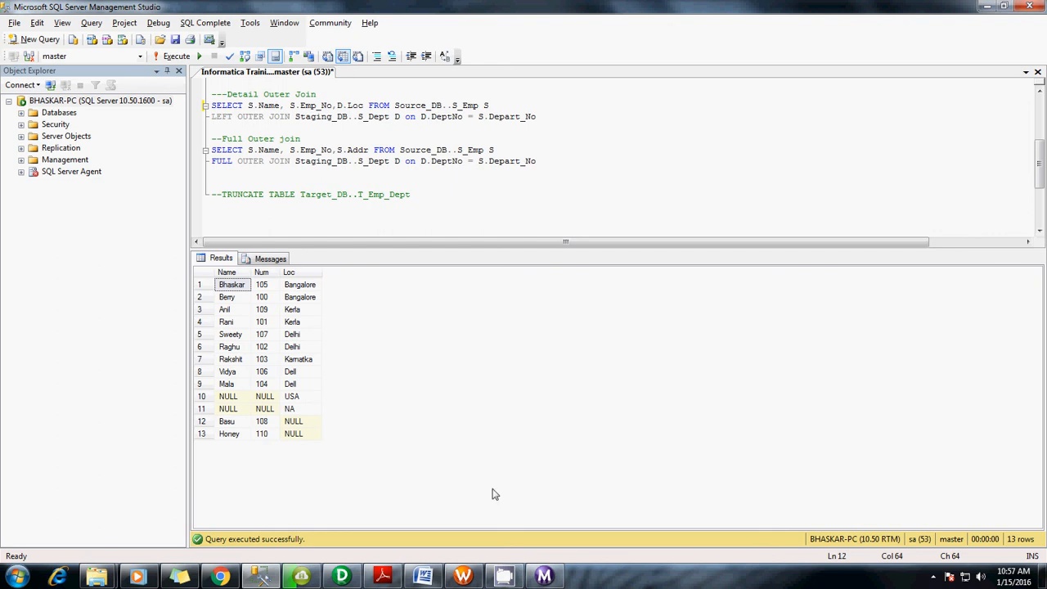
left_click(342, 577)
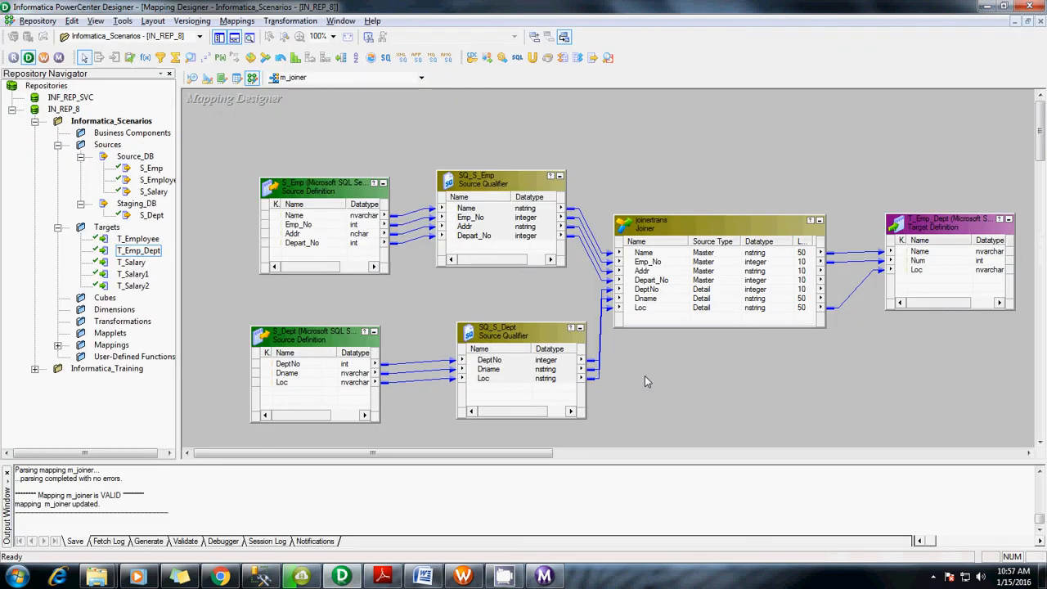
left_click(336, 576)
left_click(254, 579)
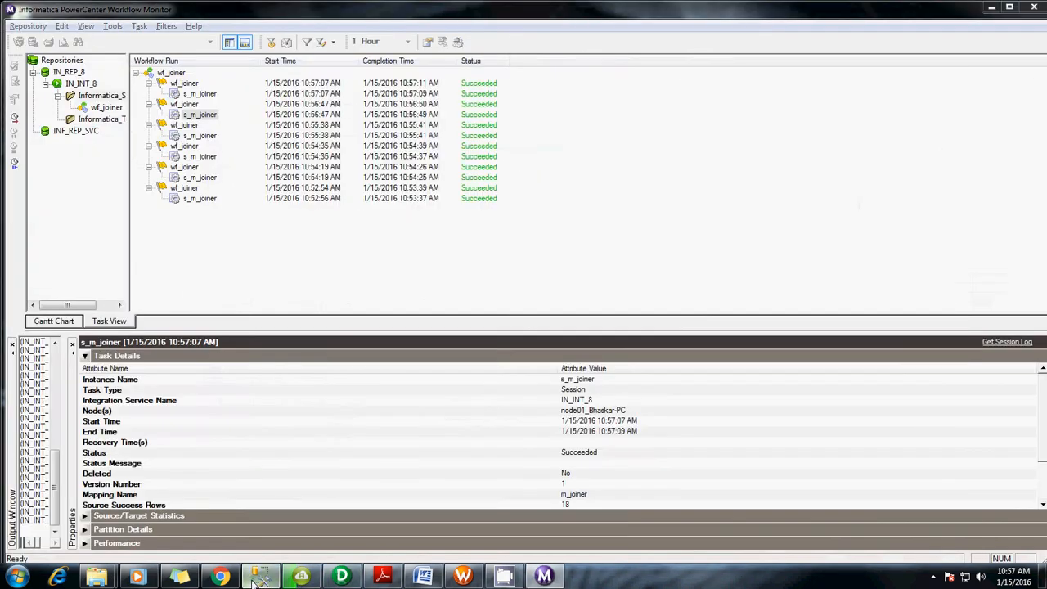
left_click(256, 577)
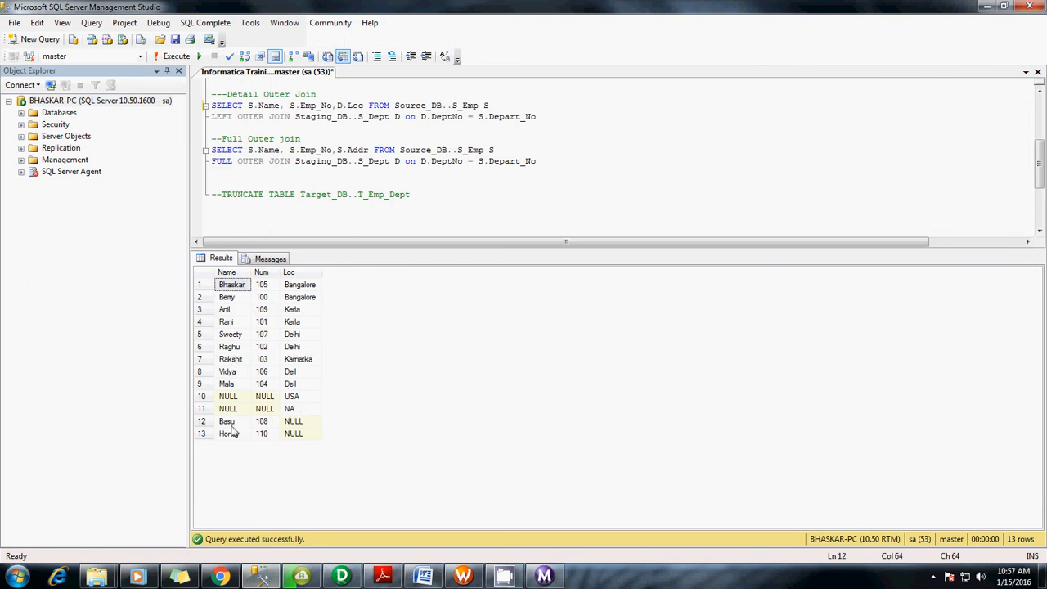
key("alt+Tab")
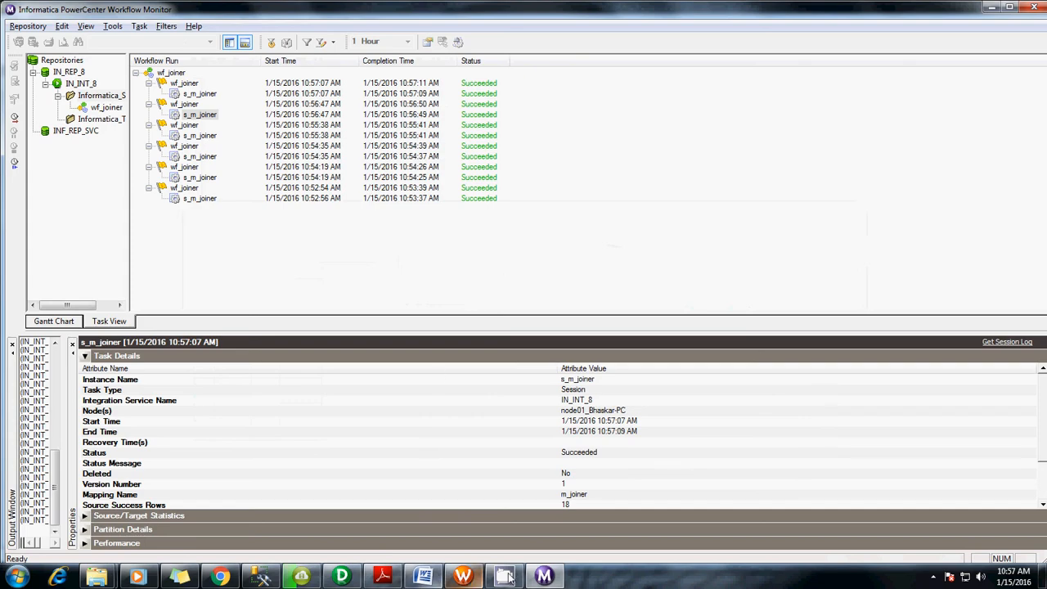
In PowerCenter Designer, review the joinertrans Joiner's properties, including the Master Sort Order options, and close them with Auto kept.
left_click(355, 580)
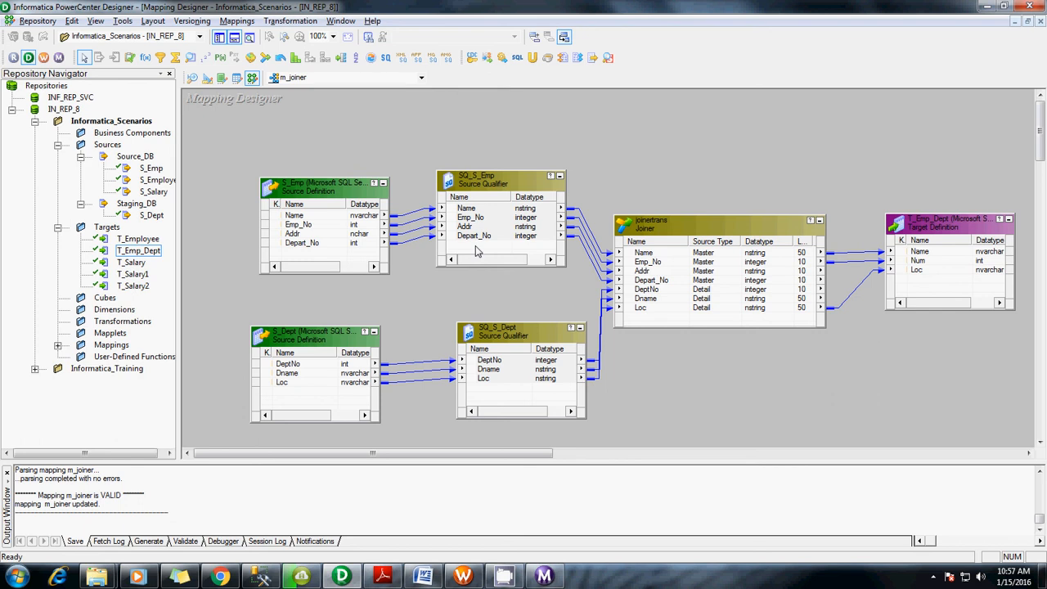
double_click(666, 310)
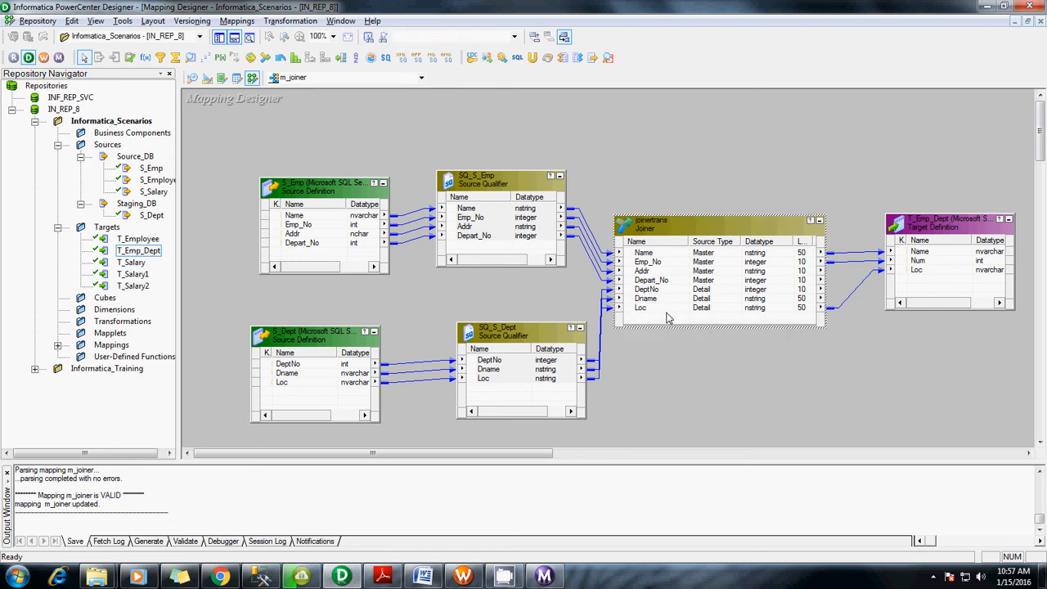
left_click(364, 151)
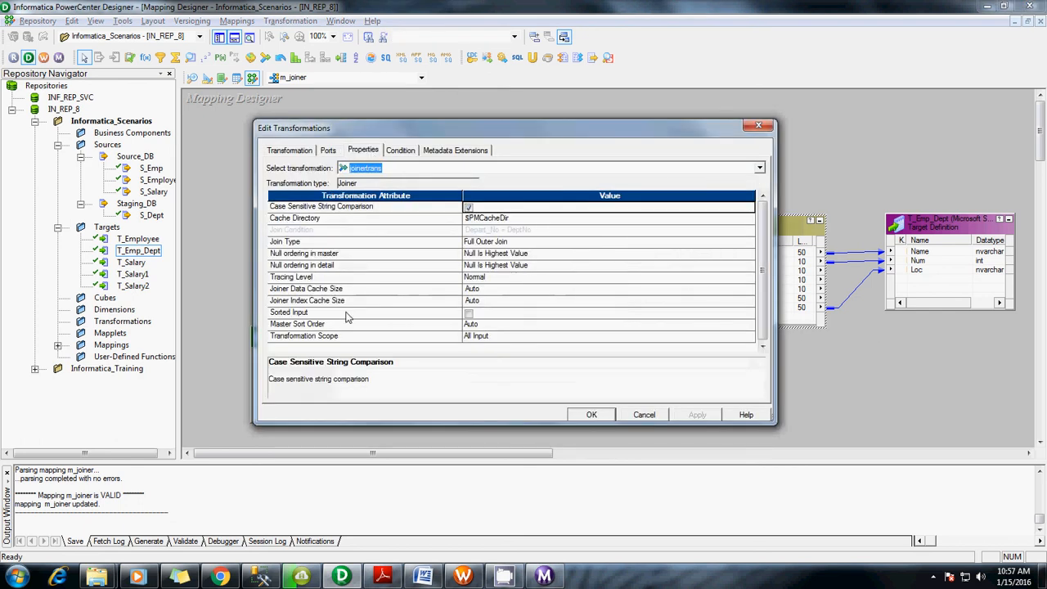
left_click(484, 324)
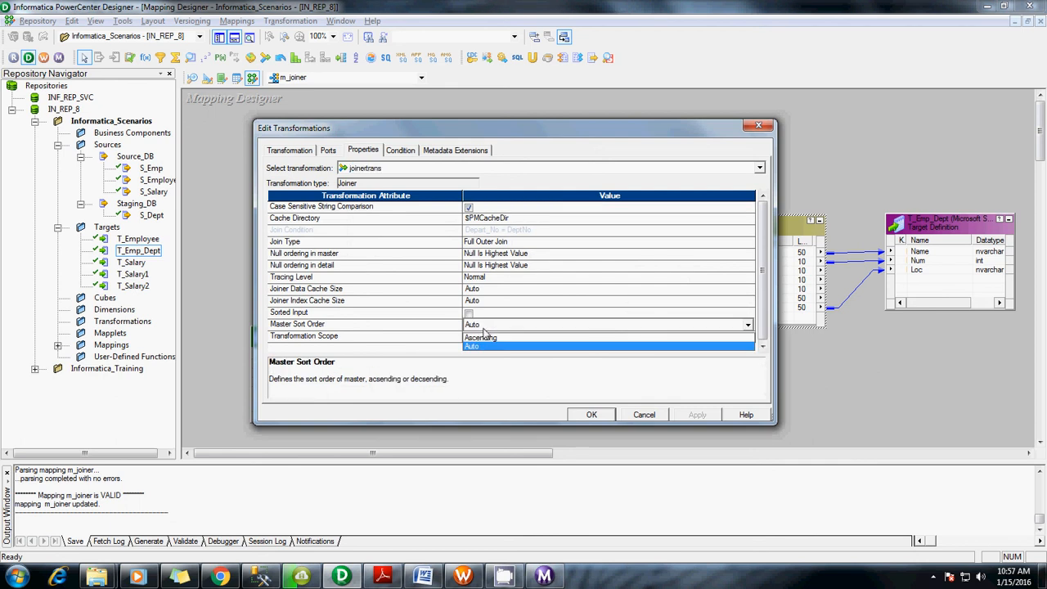
left_click(484, 329)
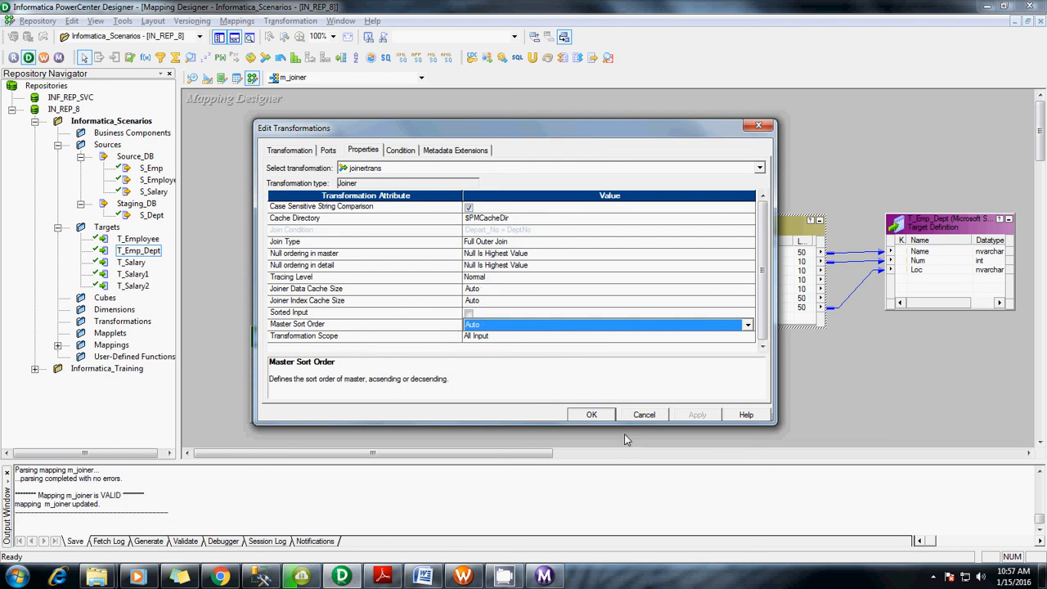
left_click(593, 414)
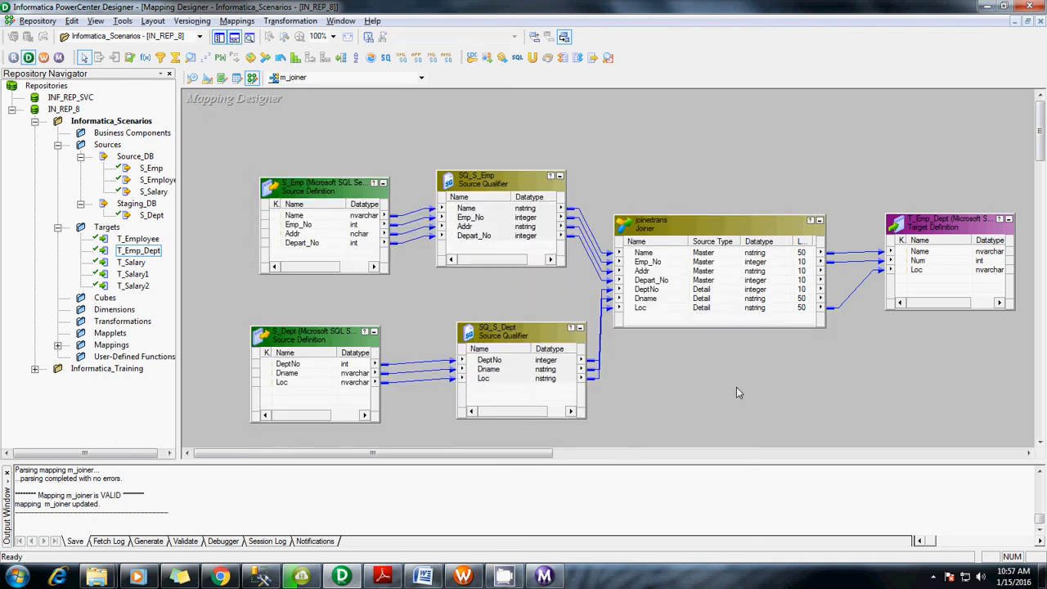